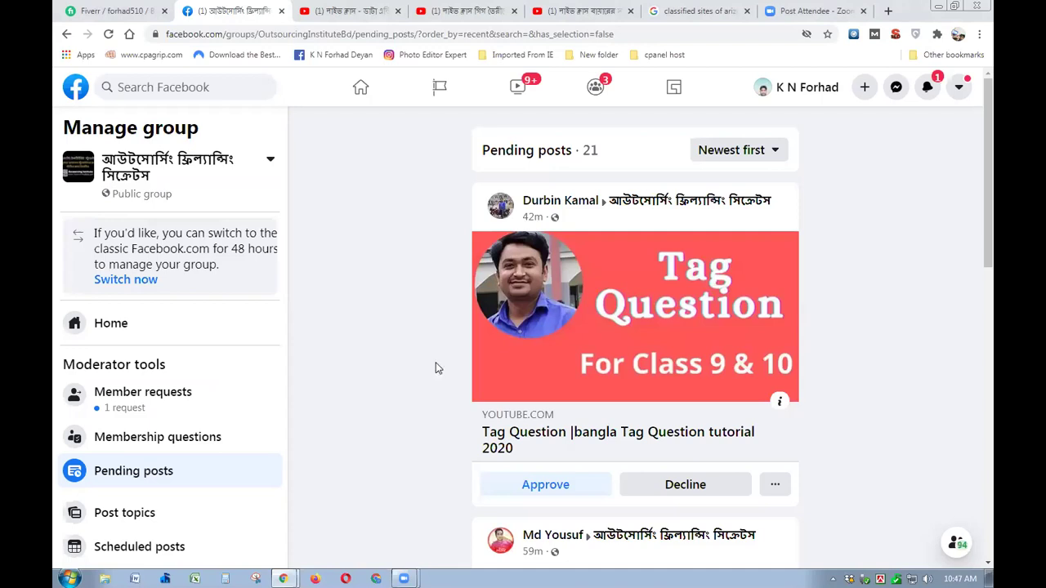
- Decline the pending "Tag Question" YouTube video post in the group's moderation queue
scroll(614, 414, "down", 1)
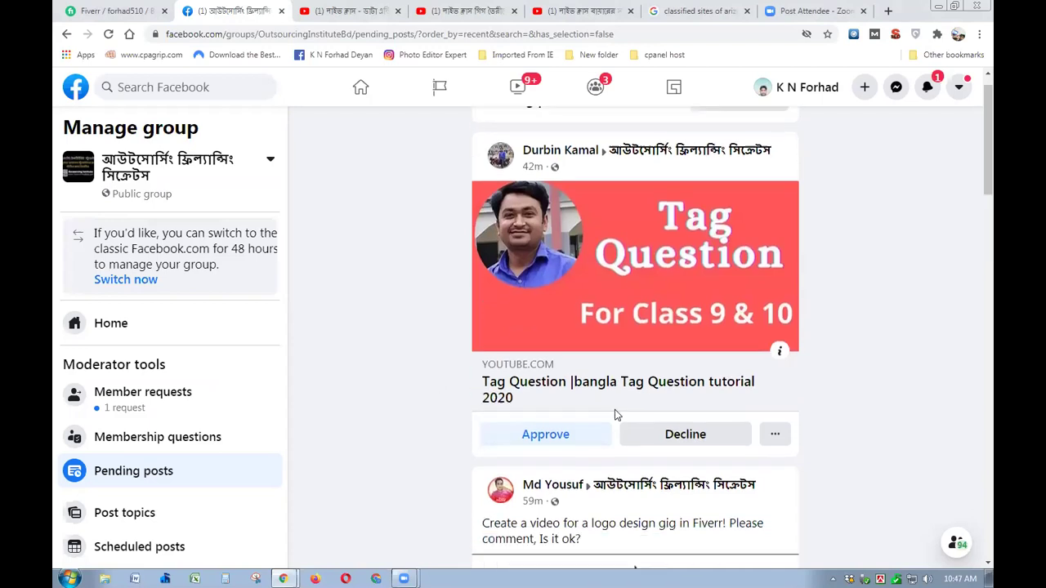
left_click(675, 420)
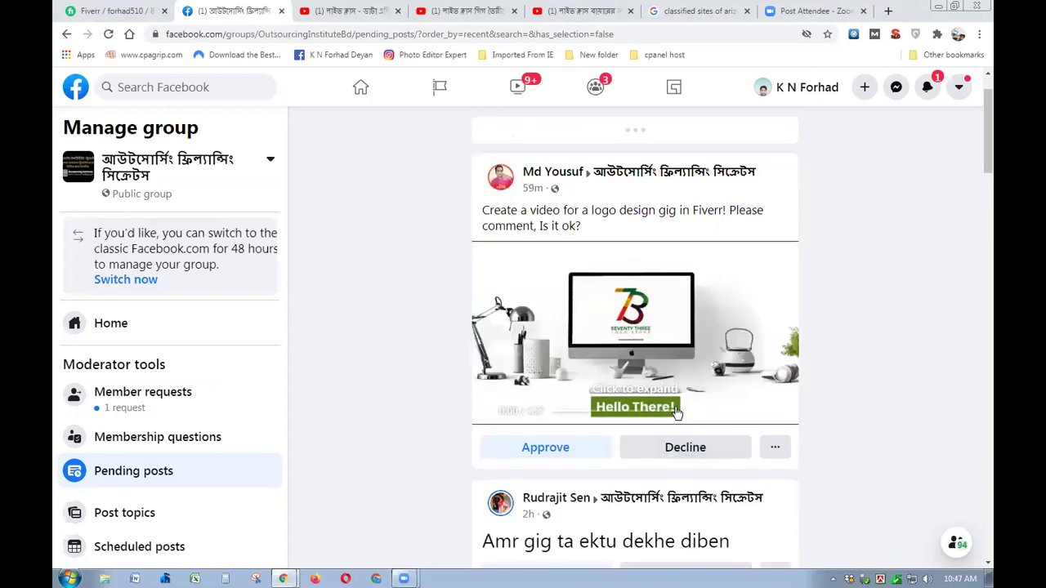
scroll(654, 392, "up", 1)
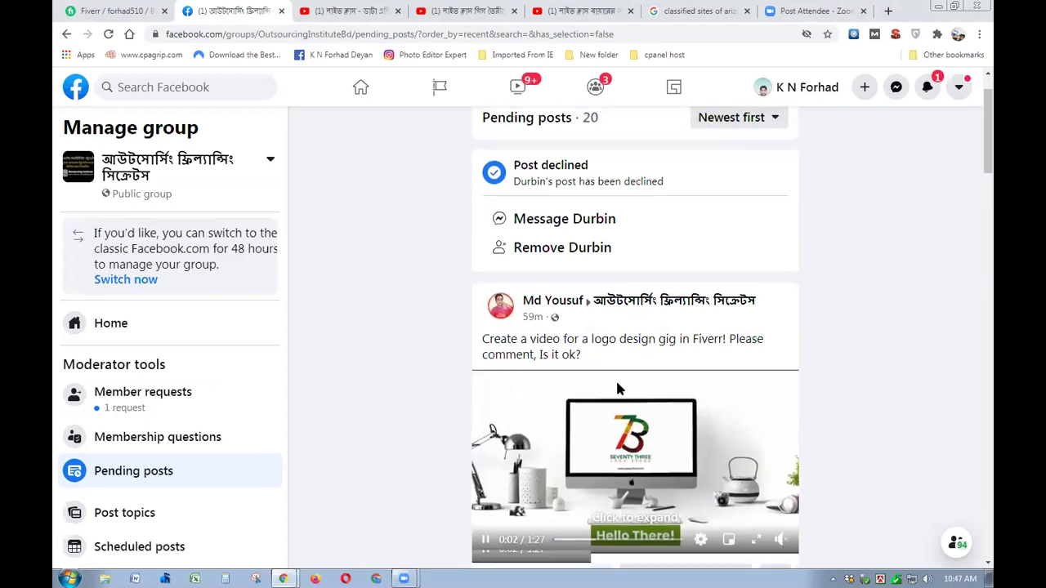
- Look through the remaining pending group posts and open the notification about the newest post that needs approval
scroll(607, 369, "down", 6)
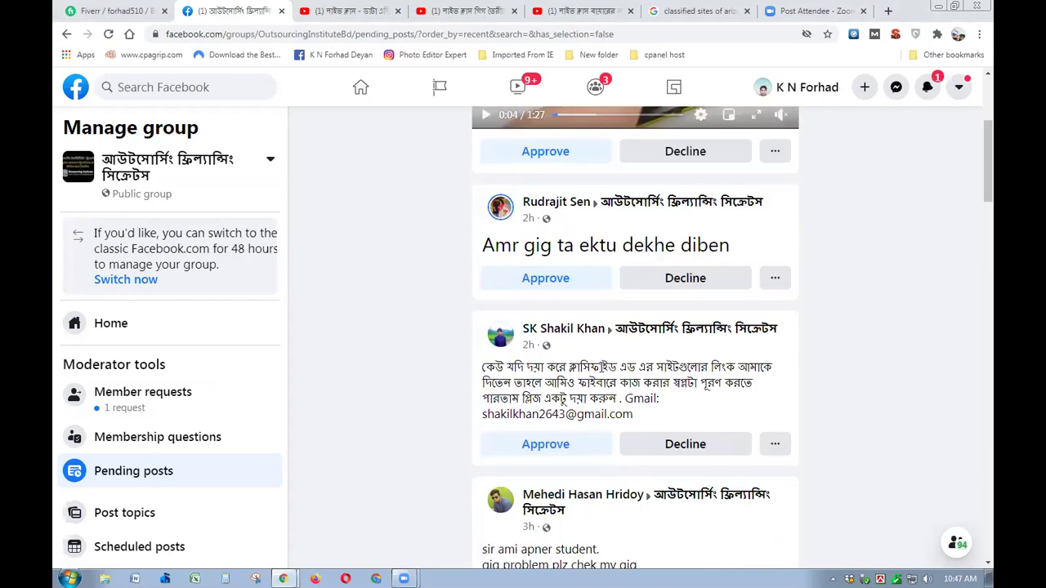
scroll(601, 366, "down", 6)
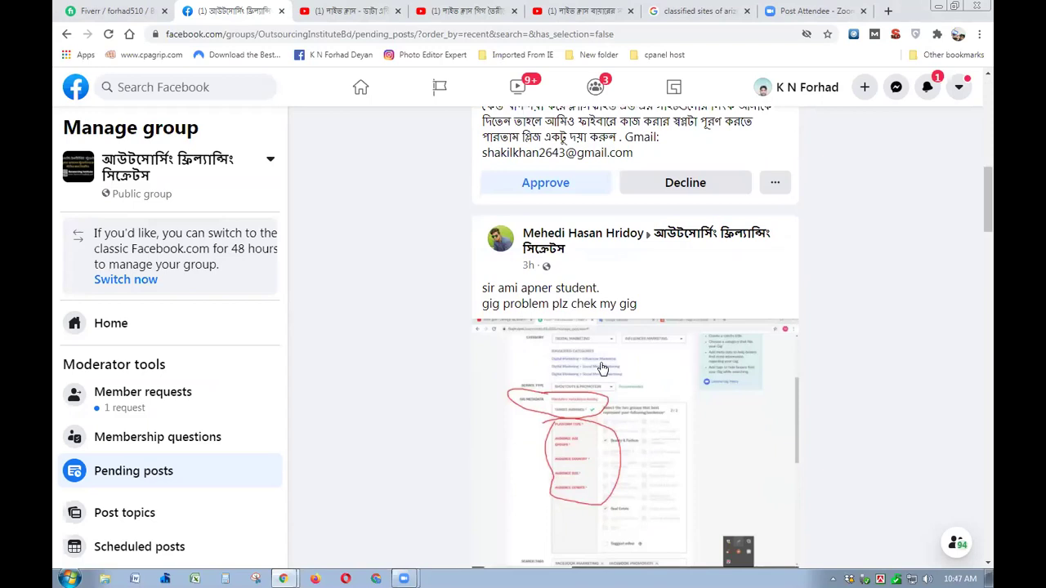
scroll(602, 365, "down", 3)
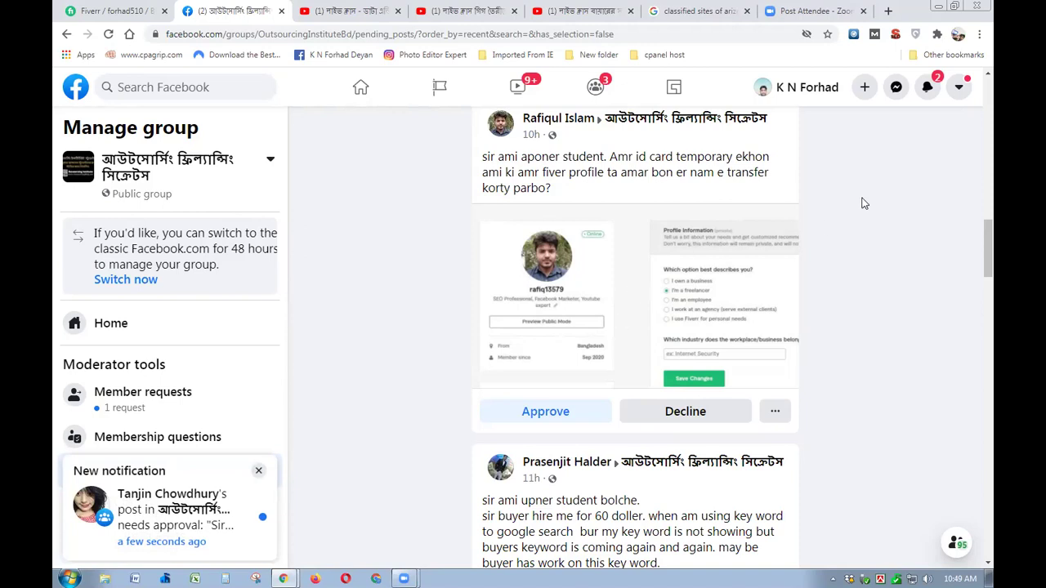
left_click(927, 86)
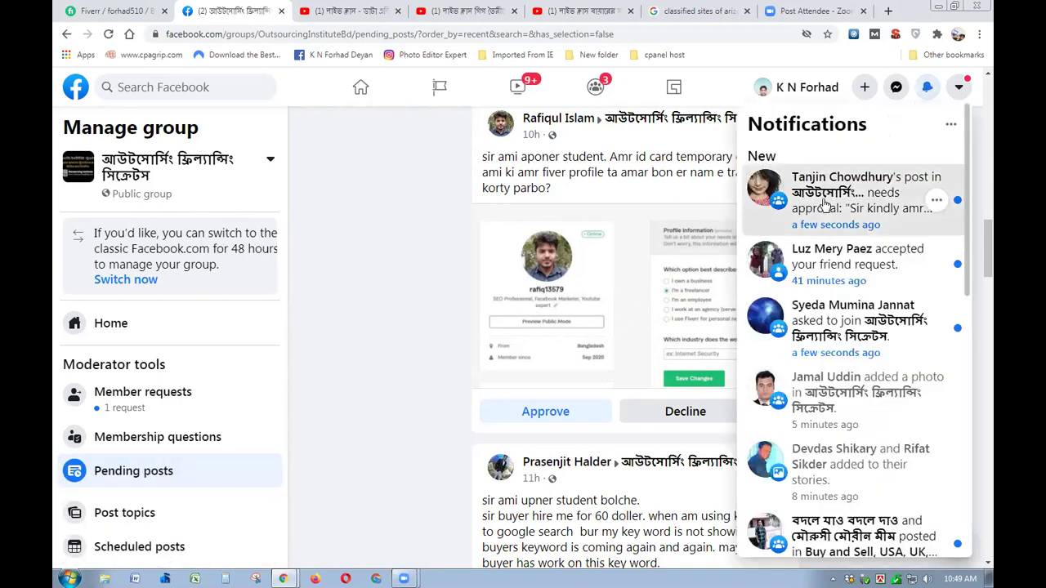
left_click(834, 188)
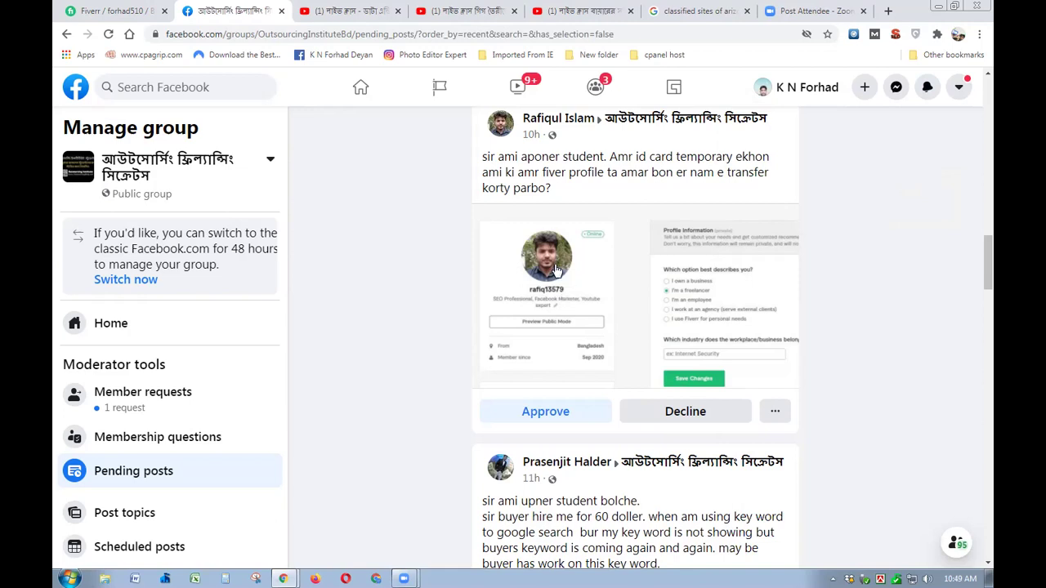
- Return to the start of the pending posts list and decline the "Tag Question" video post again
scroll(458, 276, "up", 15)
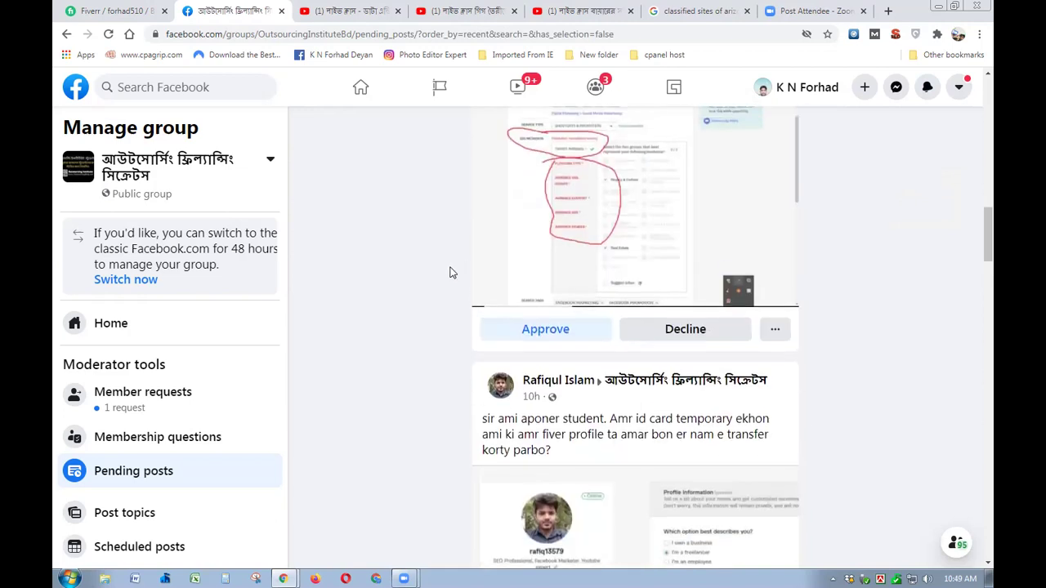
scroll(461, 282, "up", 4)
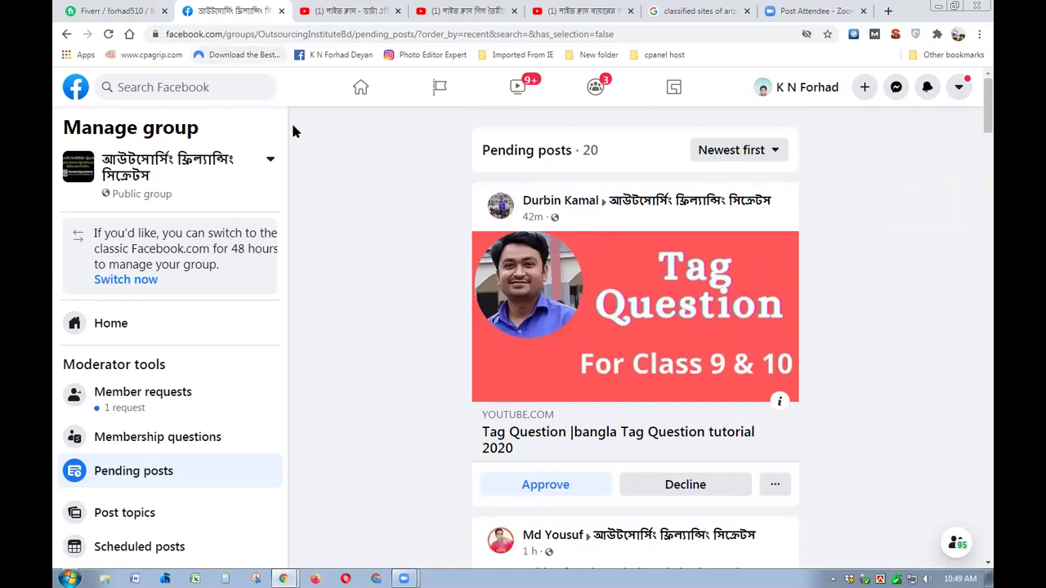
left_click(667, 484)
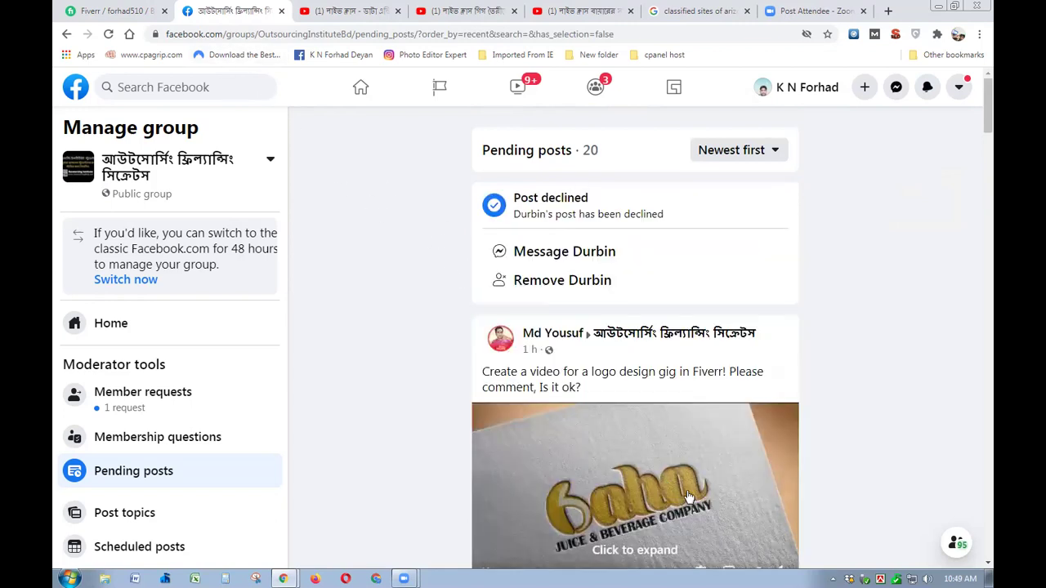
- Reload the pending posts and read the two newest ones, about a buyer request reply and Classified Ads posting
left_click(108, 36)
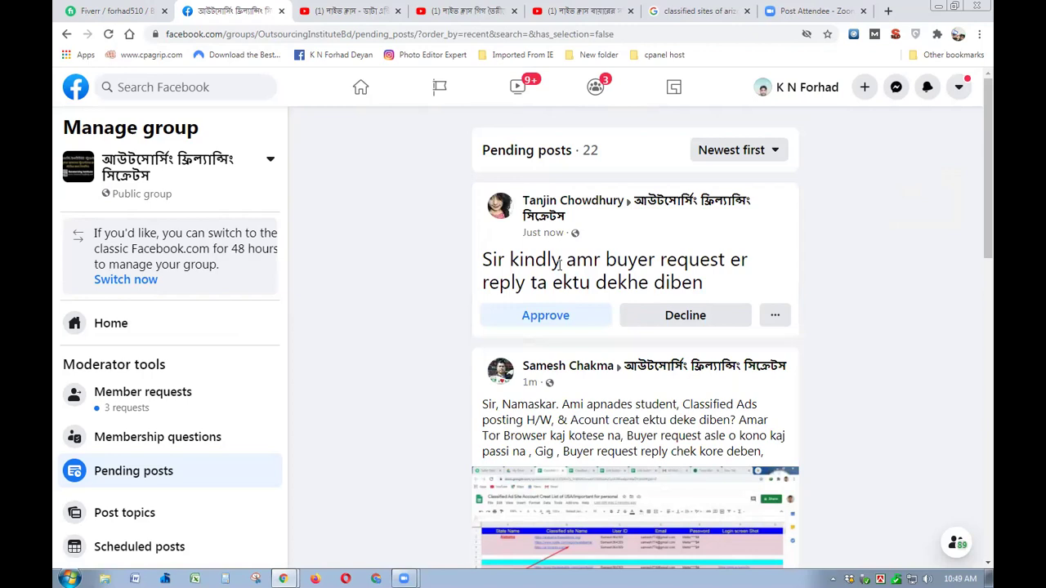
scroll(561, 262, "down", 2)
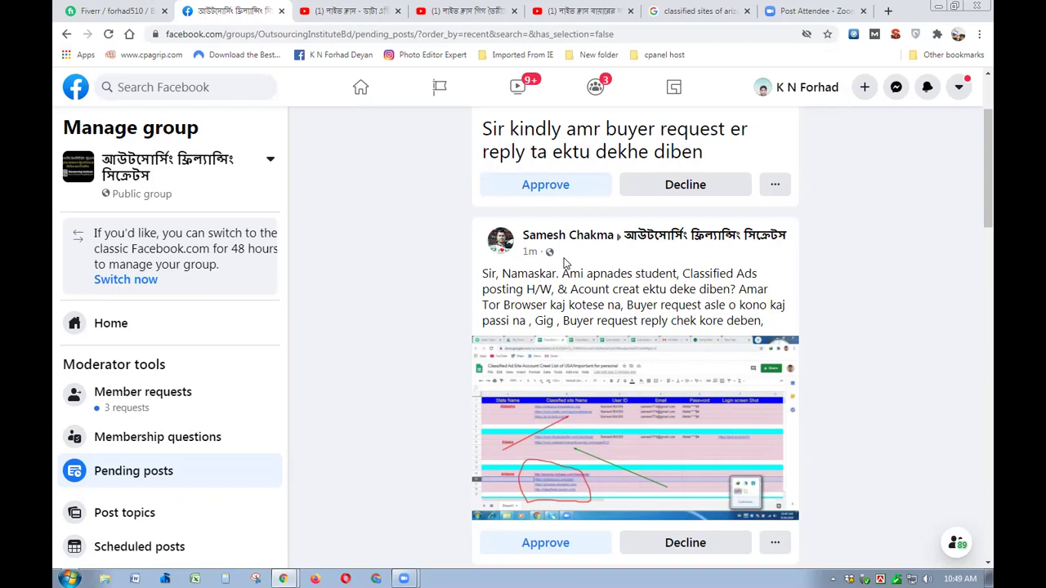
scroll(564, 262, "up", 2)
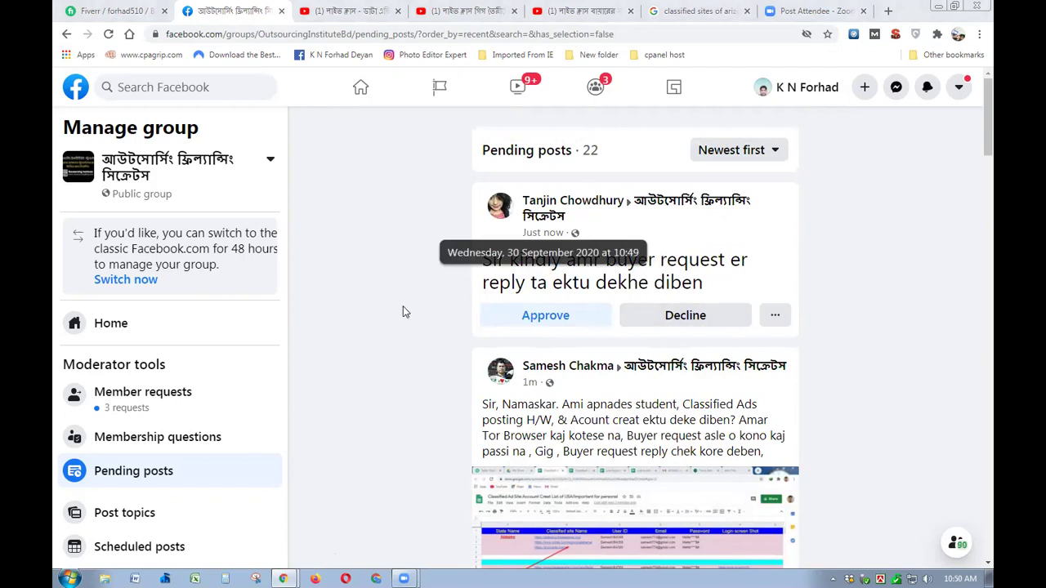
scroll(719, 278, "down", 2)
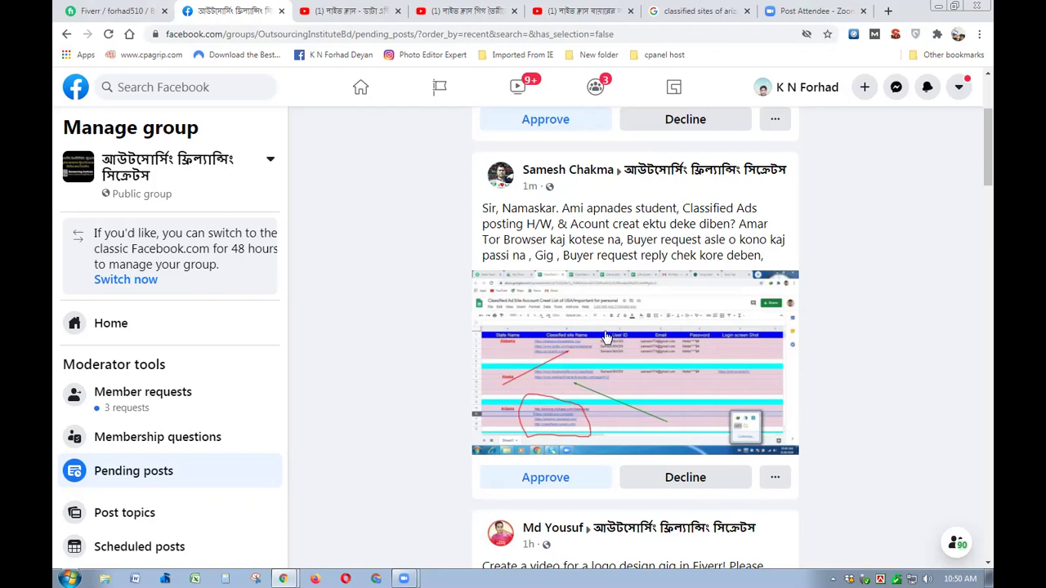
scroll(606, 337, "down", 1)
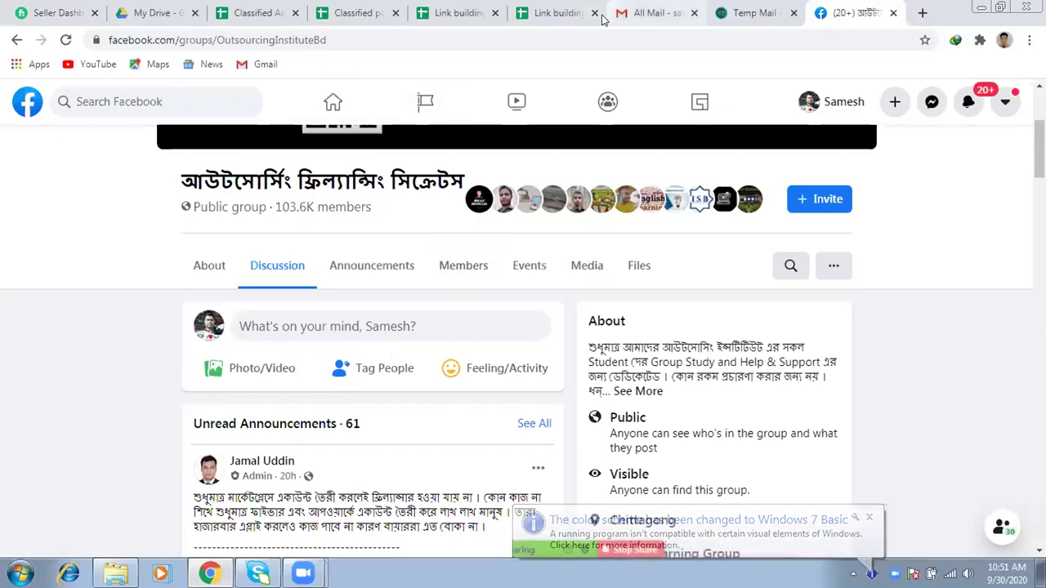
- Switch to the Fiverr seller dashboard and show the sent offers under Buyer Requests
left_click(56, 12)
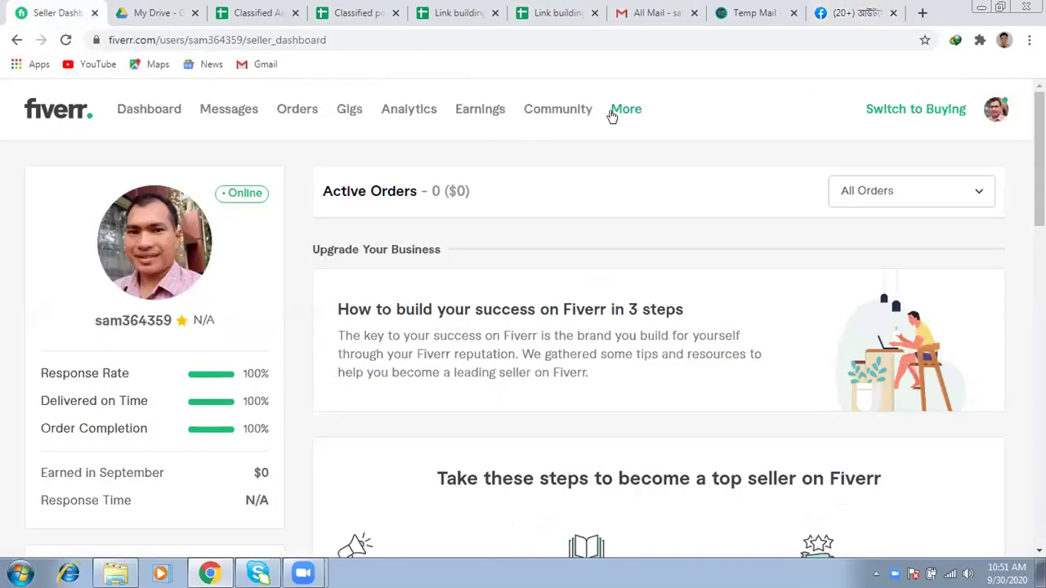
mouse_move(616, 115)
left_click(618, 152)
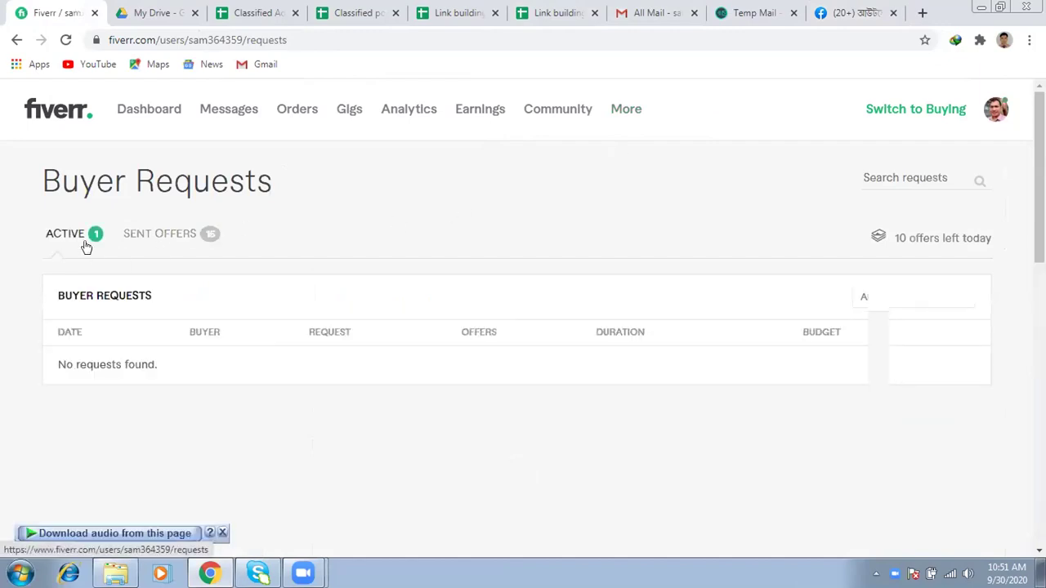
left_click(168, 237)
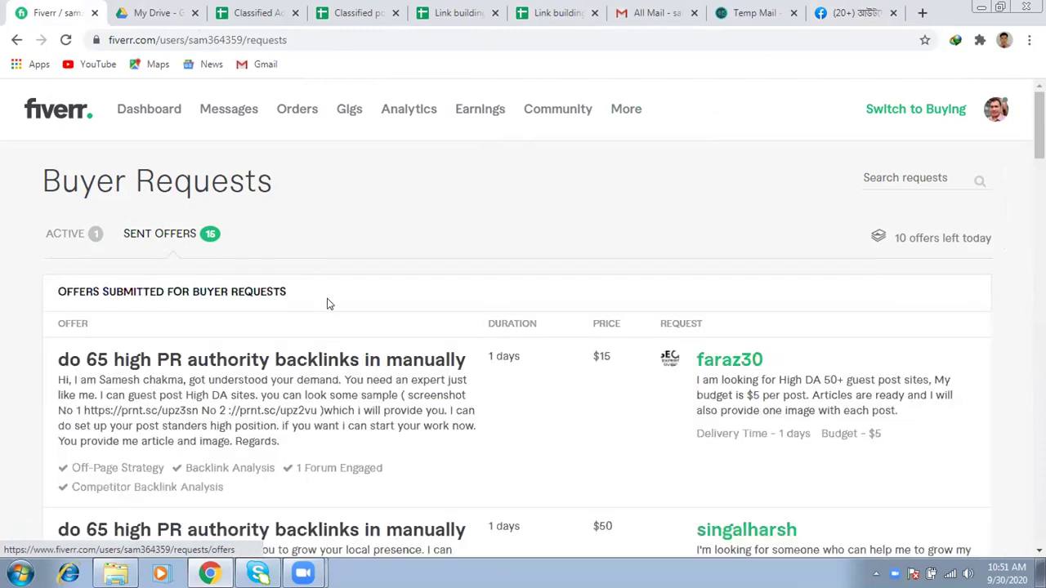
- Examine the first few sent offers, comparing each offer's text and price with the buyer's request and budget
scroll(350, 315, "down", 1)
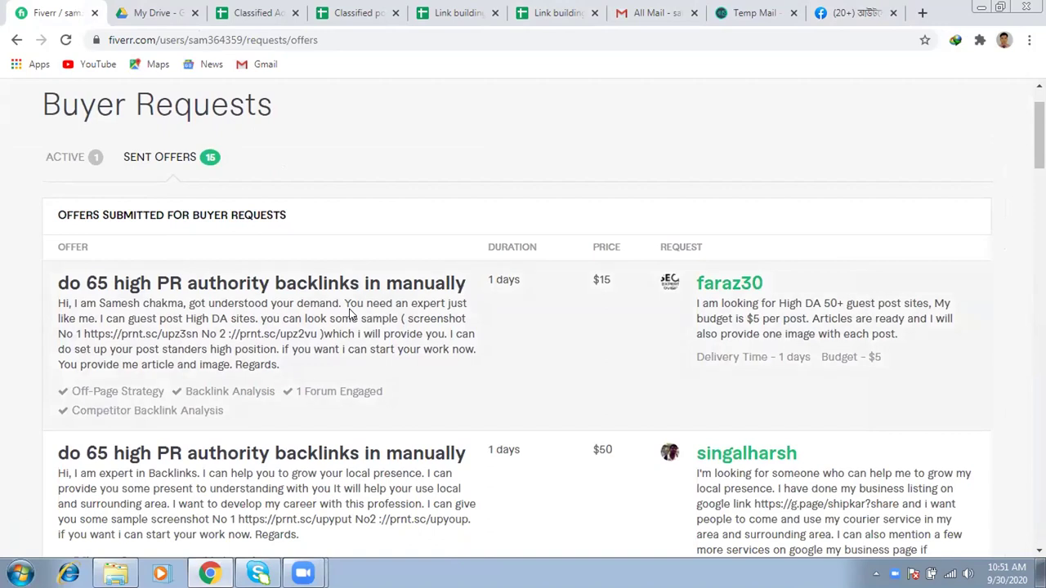
scroll(350, 314, "down", 2)
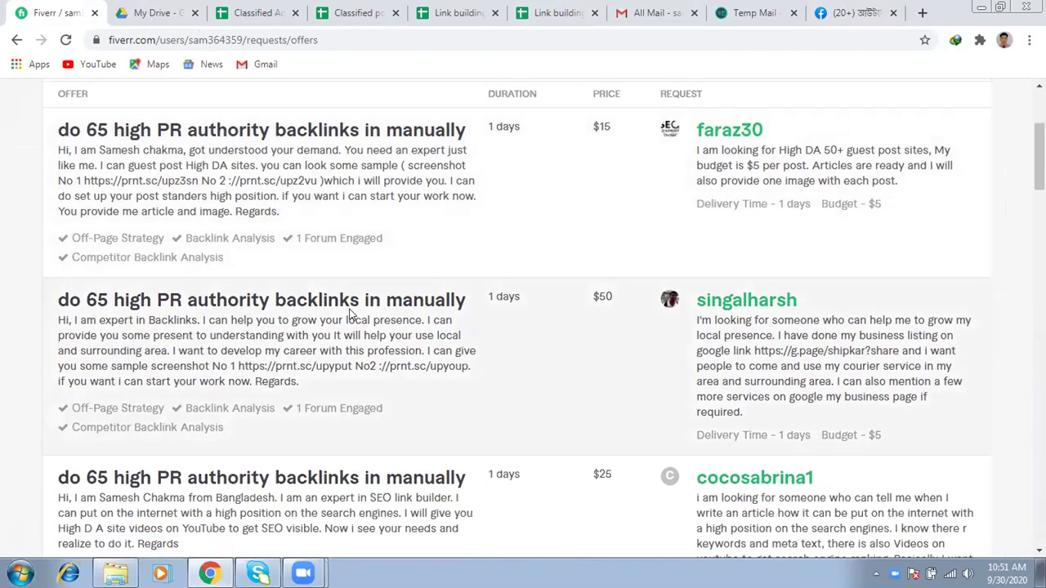
scroll(350, 315, "up", 1)
scroll(350, 314, "down", 2)
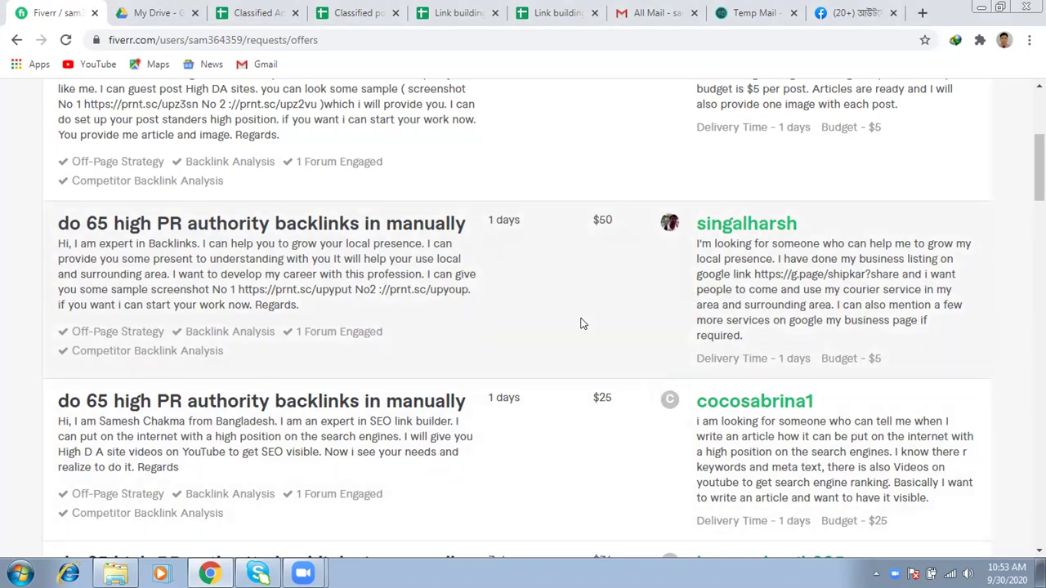
scroll(557, 147, "up", 1)
scroll(553, 146, "up", 3)
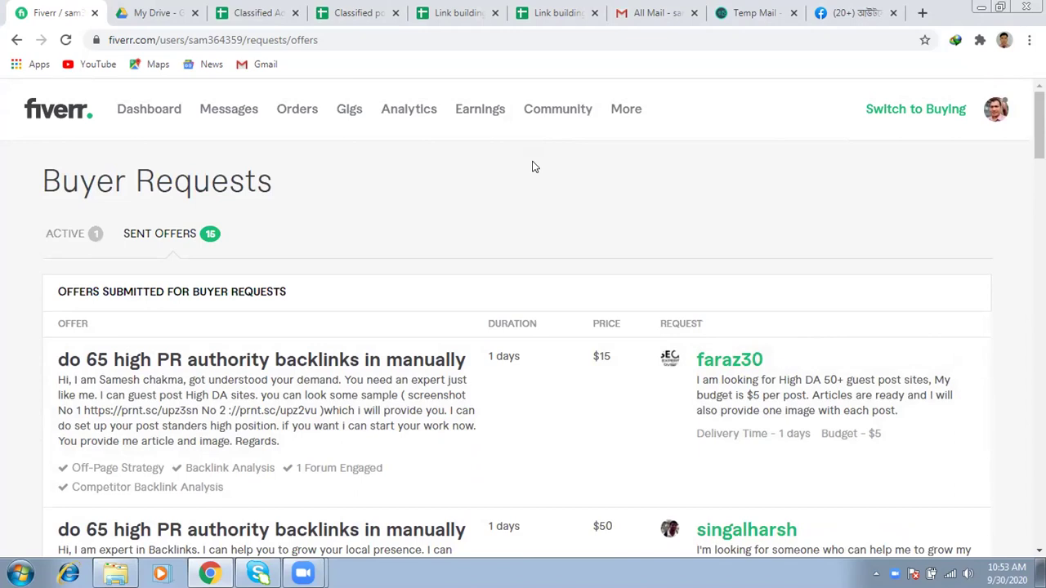
- Read through the older sent offers for the backlinks gig, including the extras listed under the $5 link-builder offer
scroll(520, 157, "down", 2)
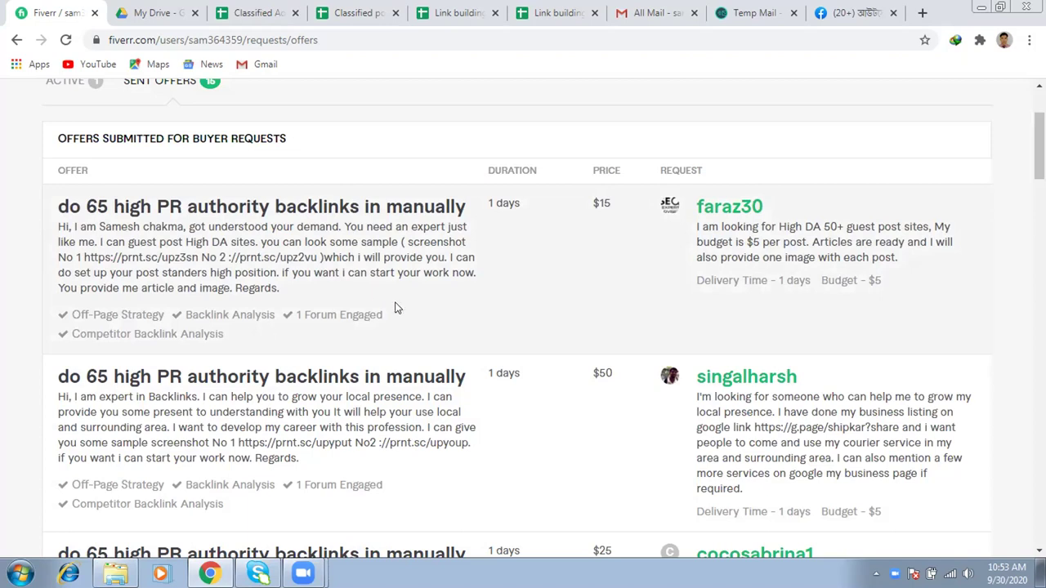
scroll(460, 360, "down", 4)
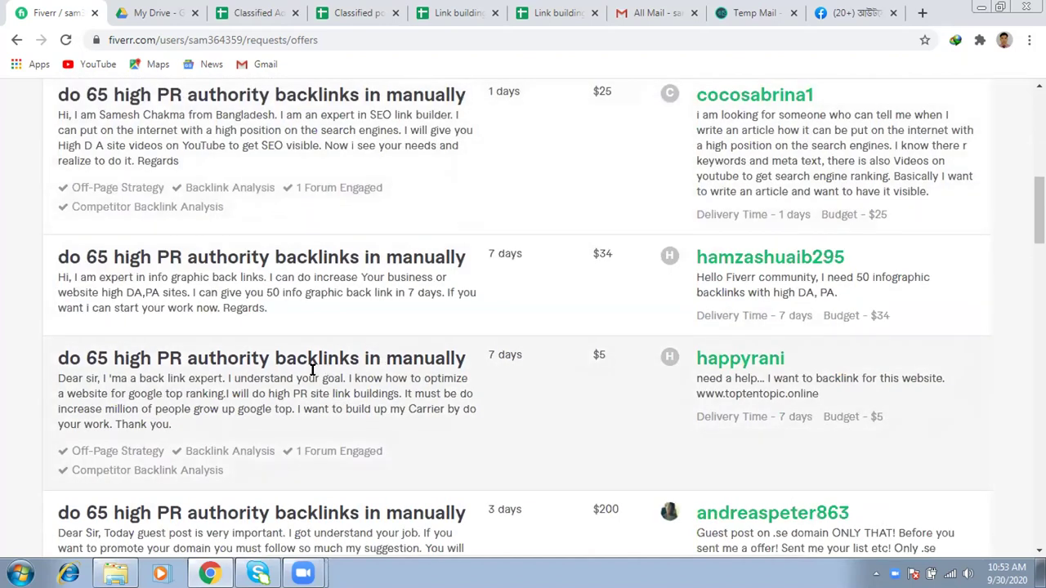
scroll(232, 345, "down", 1)
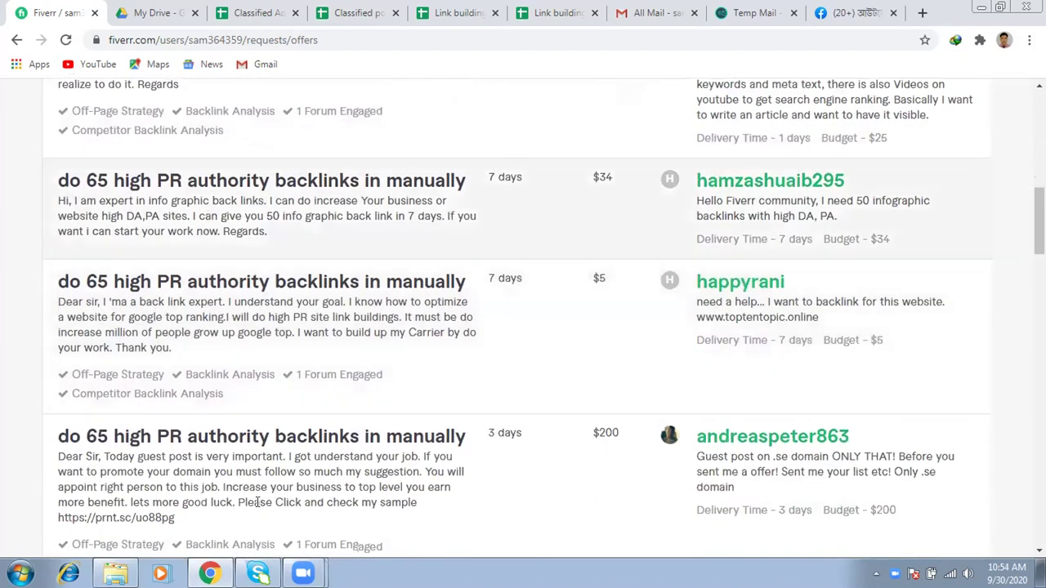
scroll(323, 494, "down", 1)
scroll(325, 486, "down", 1)
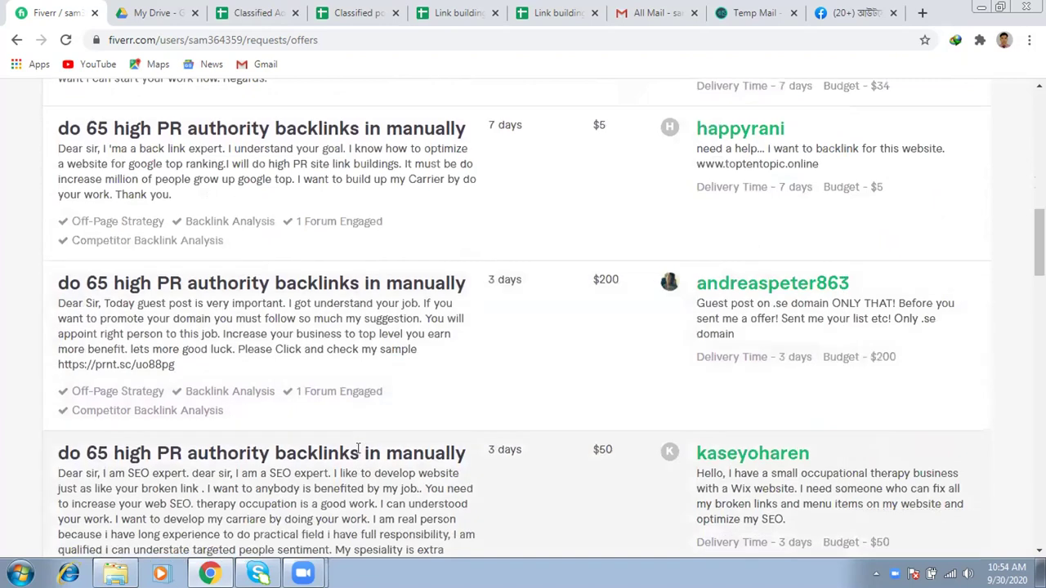
scroll(348, 444, "down", 3)
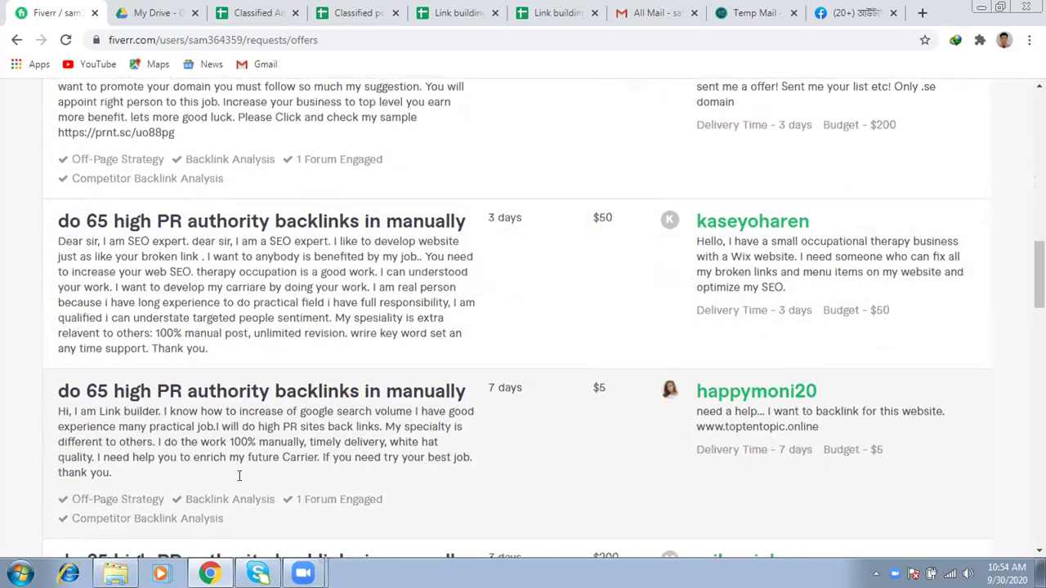
scroll(258, 454, "down", 2)
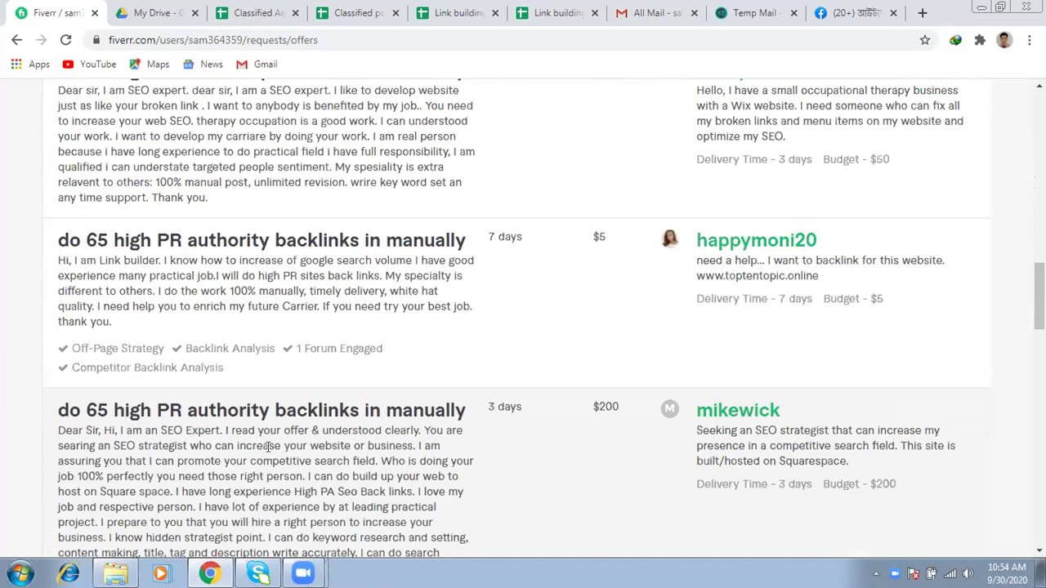
left_click_drag(219, 365, 65, 348)
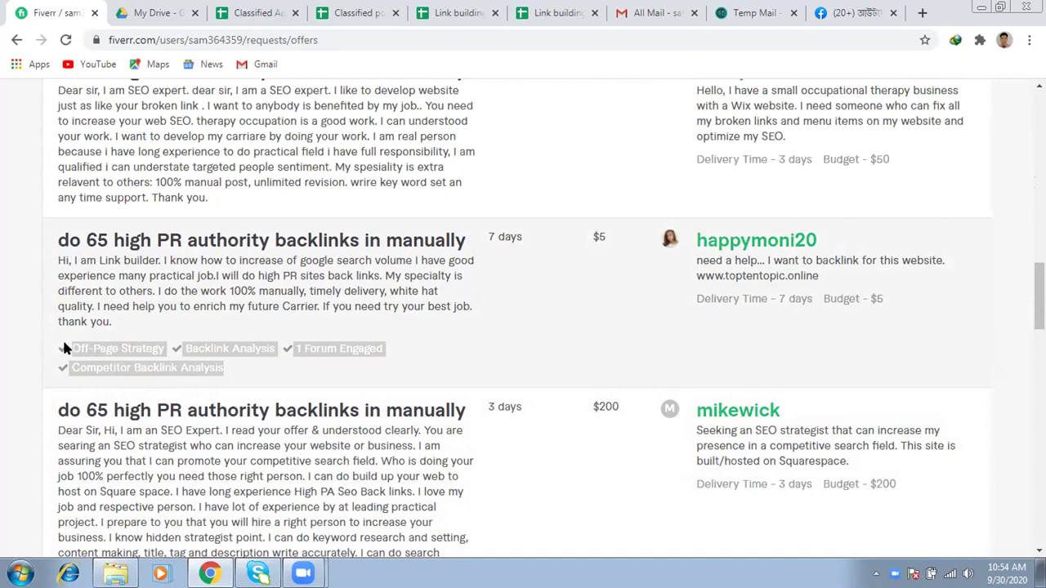
left_click(165, 350)
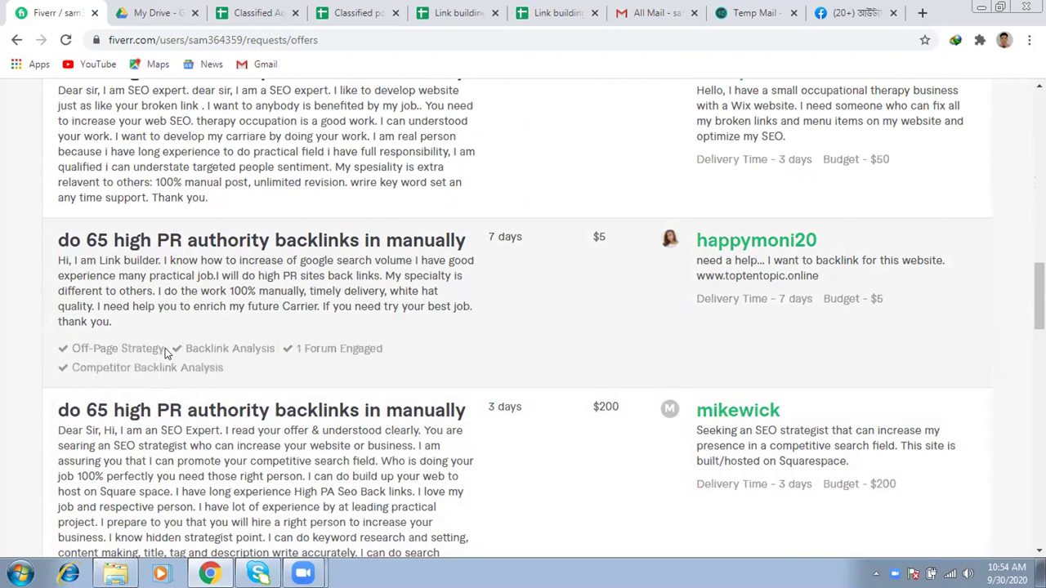
- Leave the sent offers and open the seller's Gigs page with the active gigs
scroll(231, 365, "up", 4)
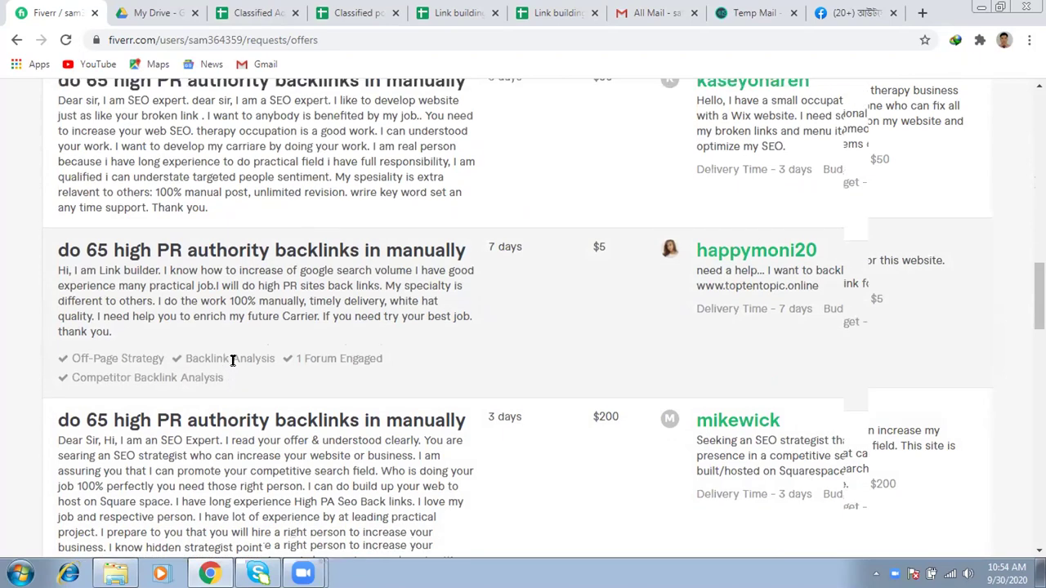
scroll(239, 366, "up", 10)
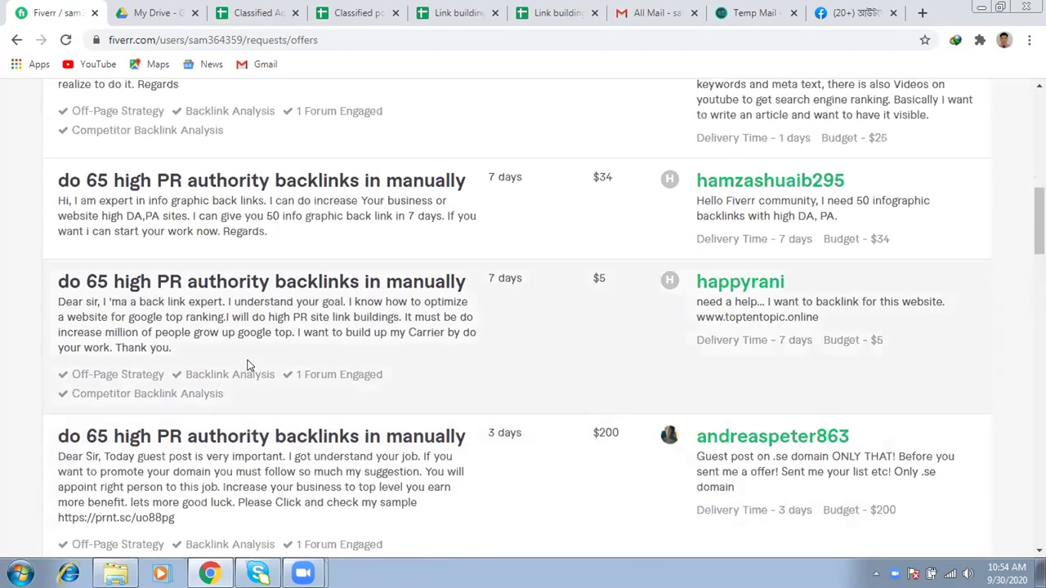
scroll(338, 349, "up", 2)
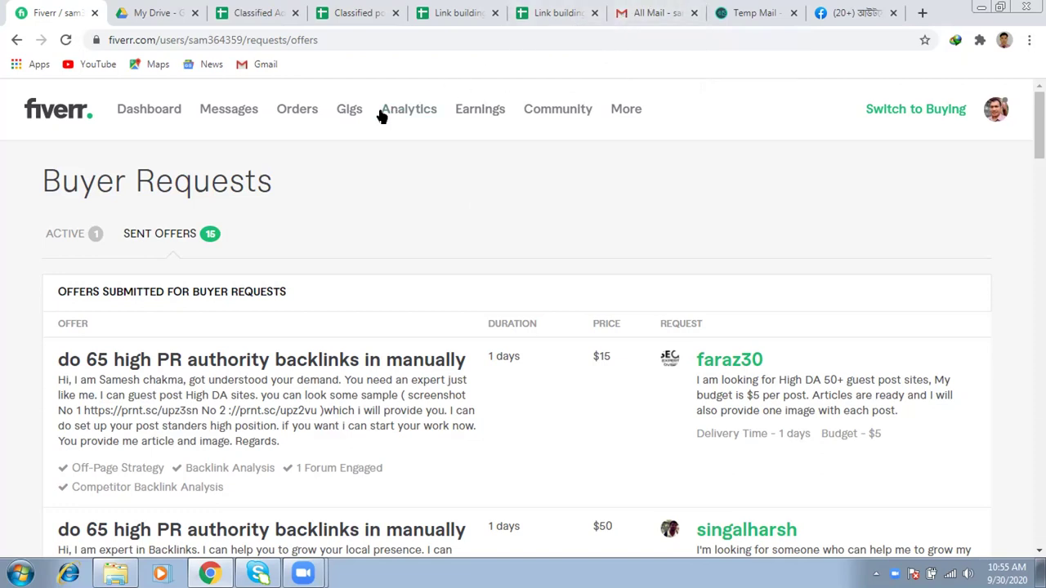
left_click(349, 113)
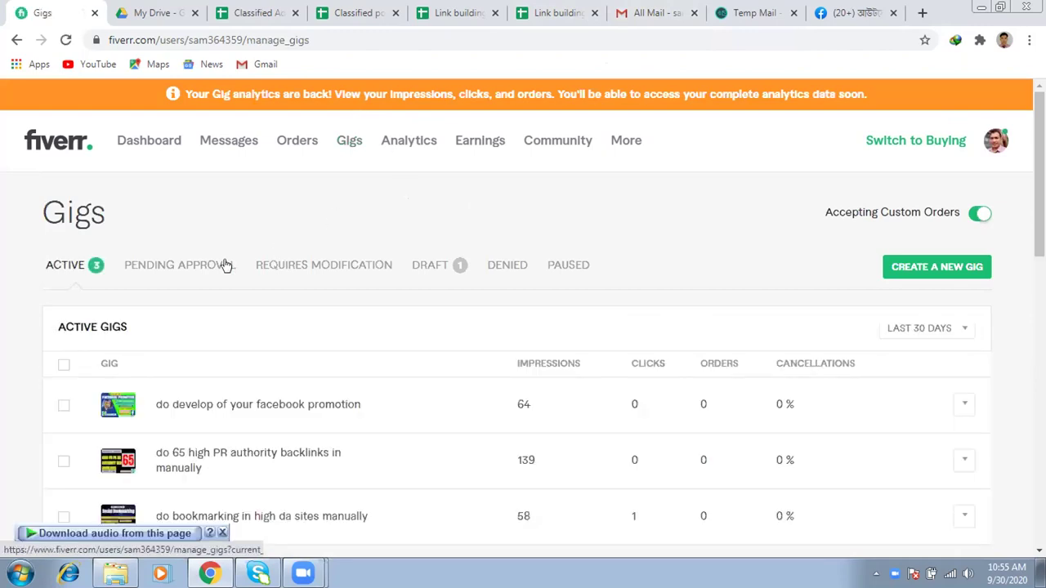
- Open the active gig "do 65 high PR authority backlinks in manually" for editing
scroll(351, 279, "down", 2)
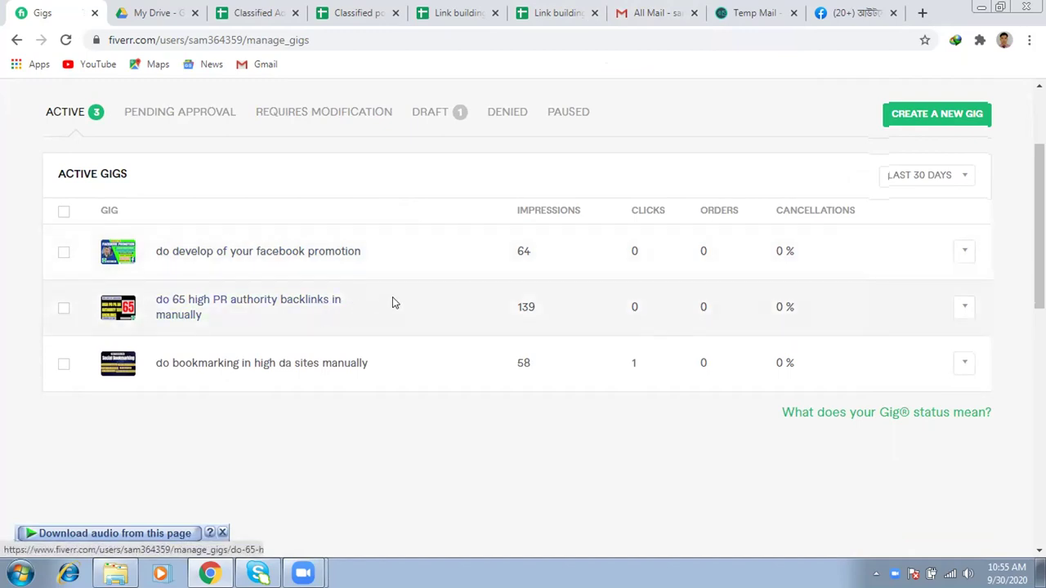
left_click(965, 311)
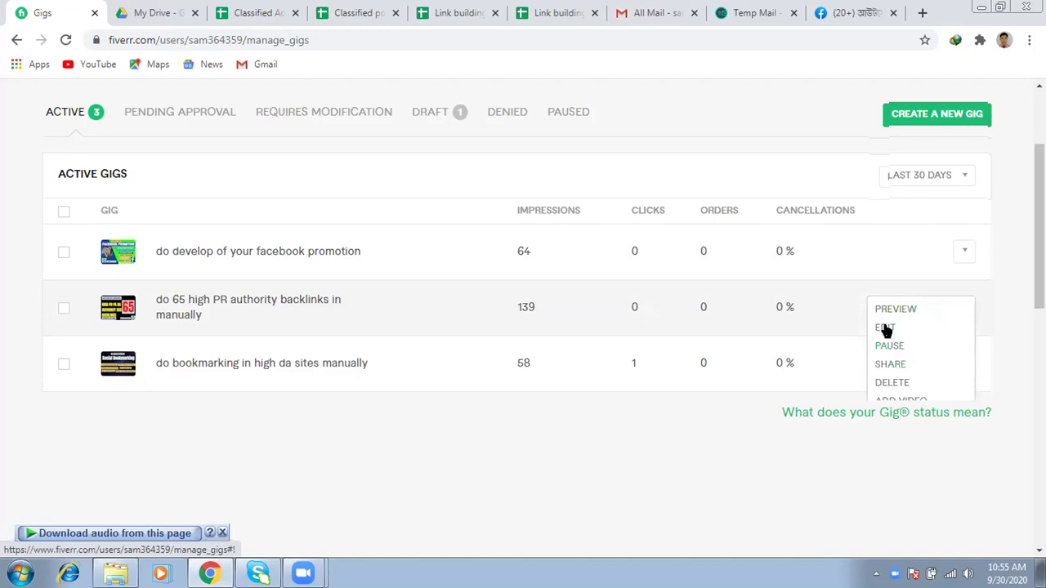
left_click(885, 327)
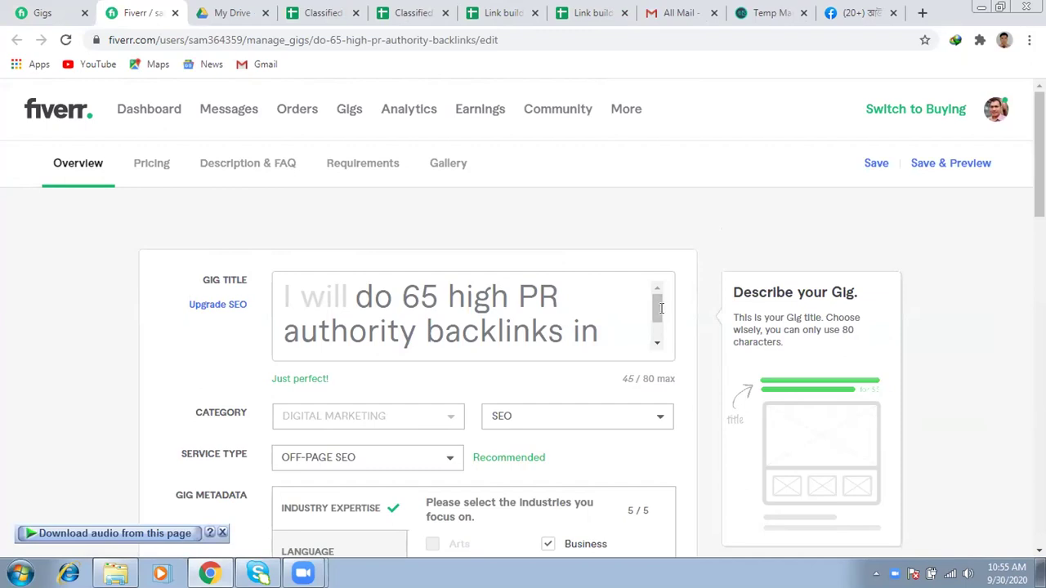
- Review the gig's overview and add "Link building" as a fifth search tag
mouse_move(661, 308)
left_mouse_down()
mouse_move(660, 345)
mouse_move(657, 306)
left_mouse_up()
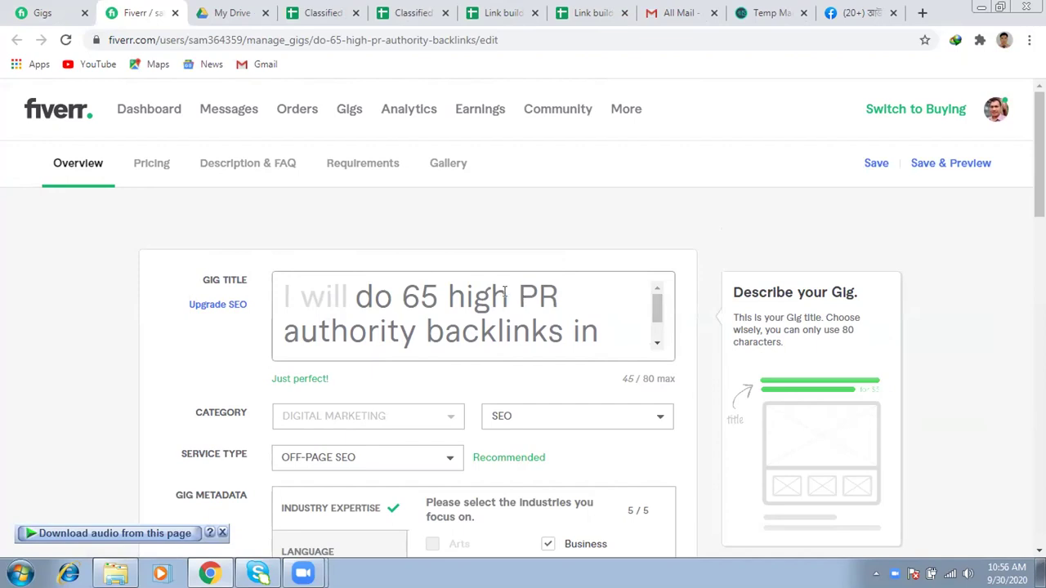
scroll(505, 292, "down", 1)
scroll(519, 303, "down", 1)
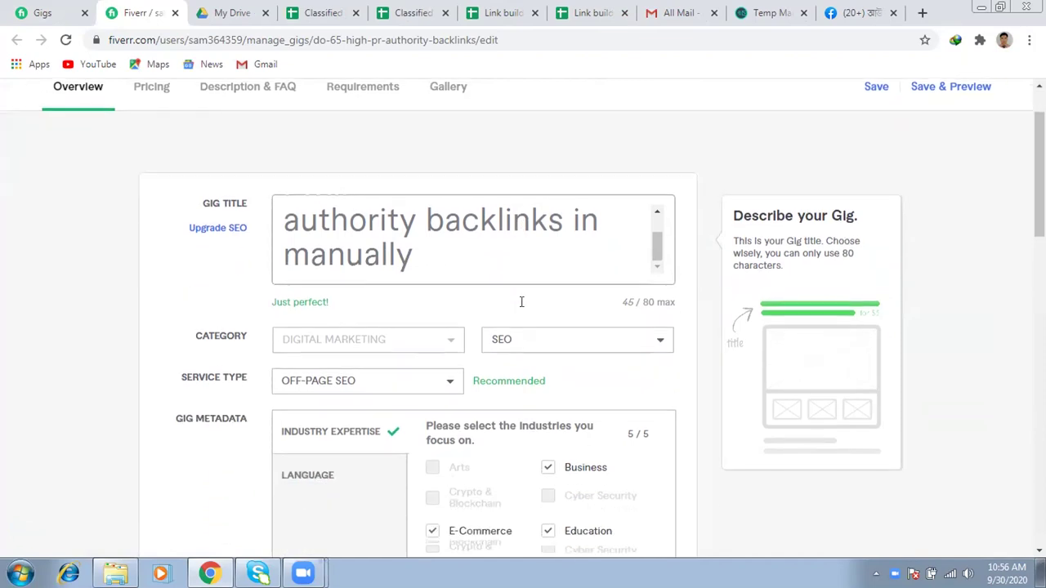
scroll(527, 308, "down", 2)
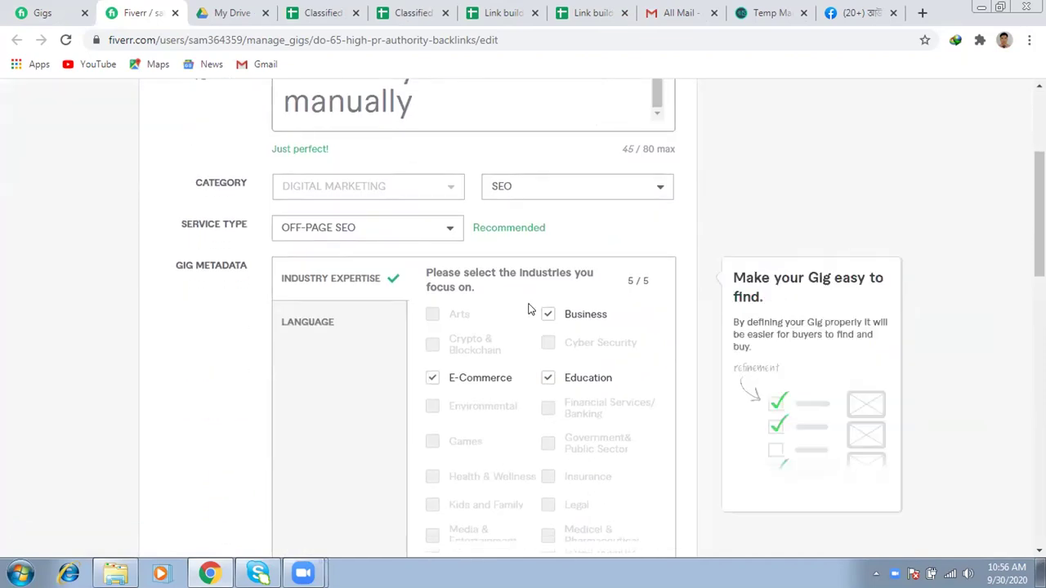
scroll(527, 309, "down", 7)
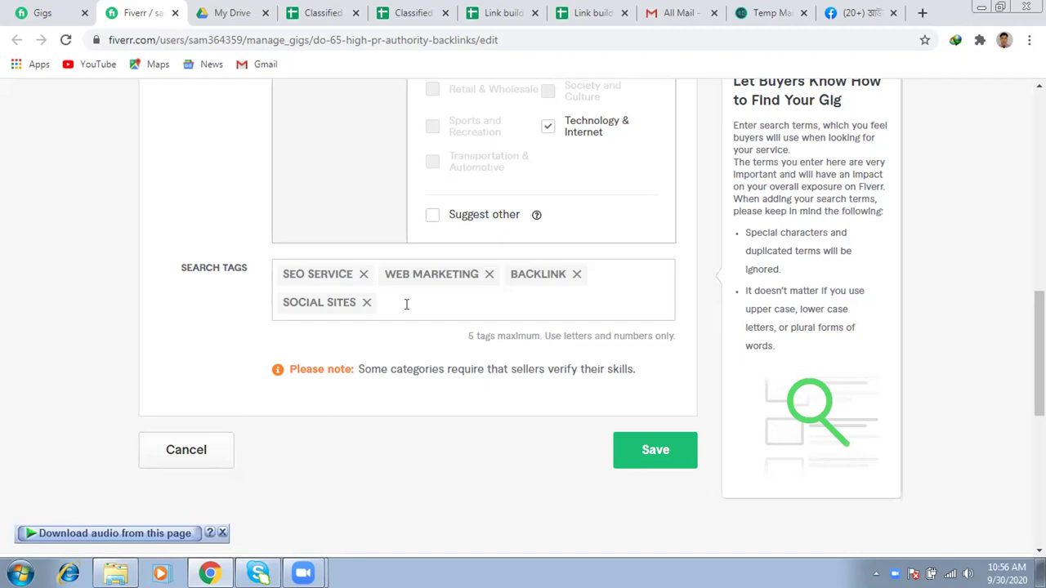
left_click(406, 304)
type("Link")
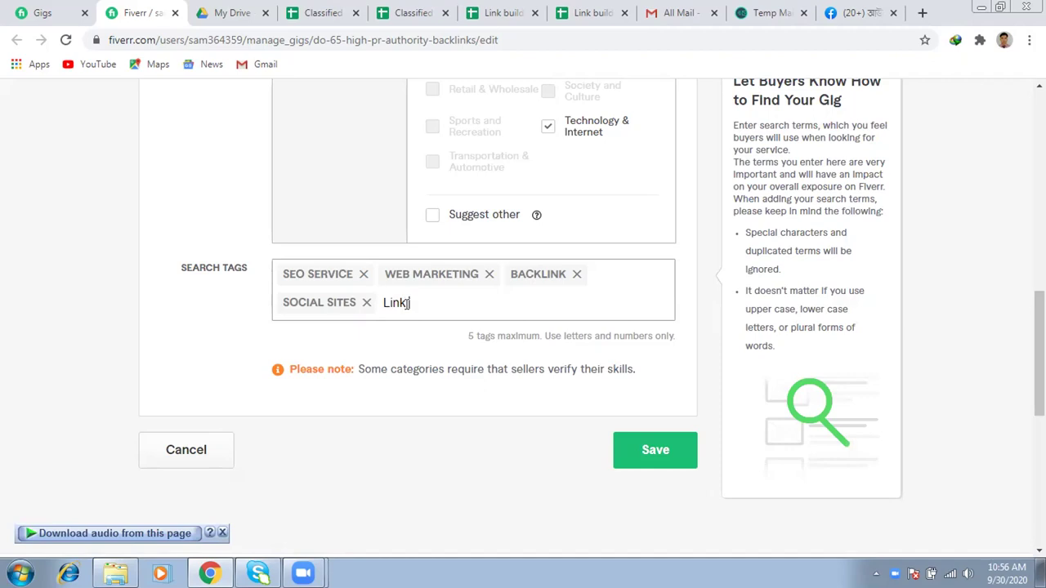
type(" building")
key("Return")
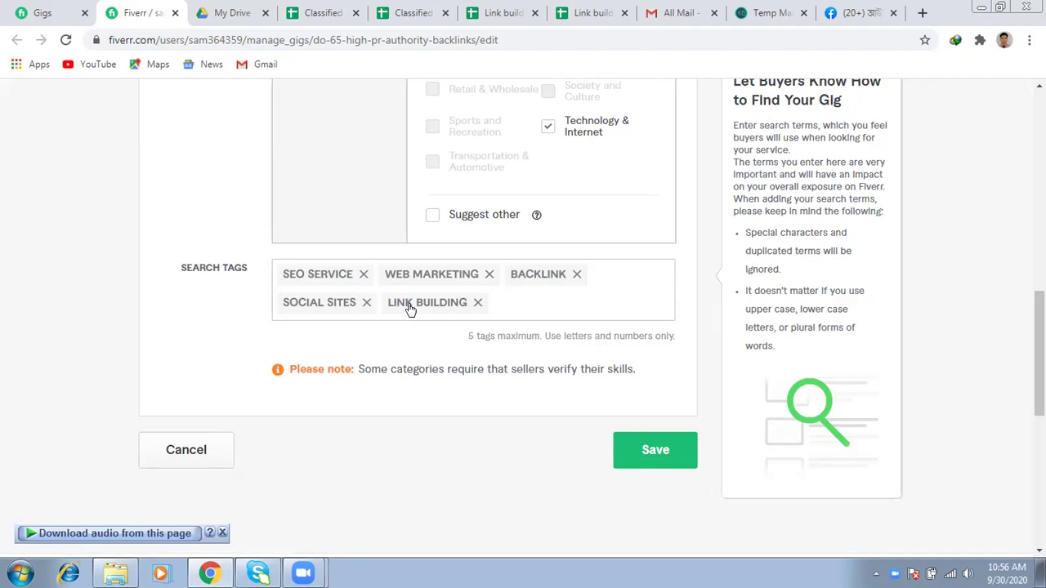
- Replace the "Social sites" search tag with the suggested tag "authority backlinks"
left_click(366, 303)
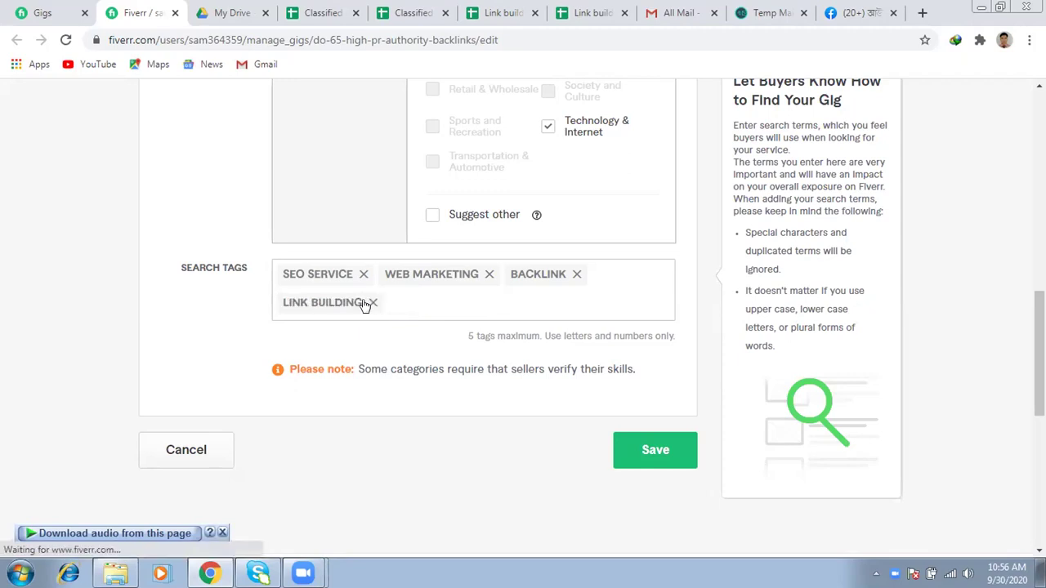
left_click(415, 303)
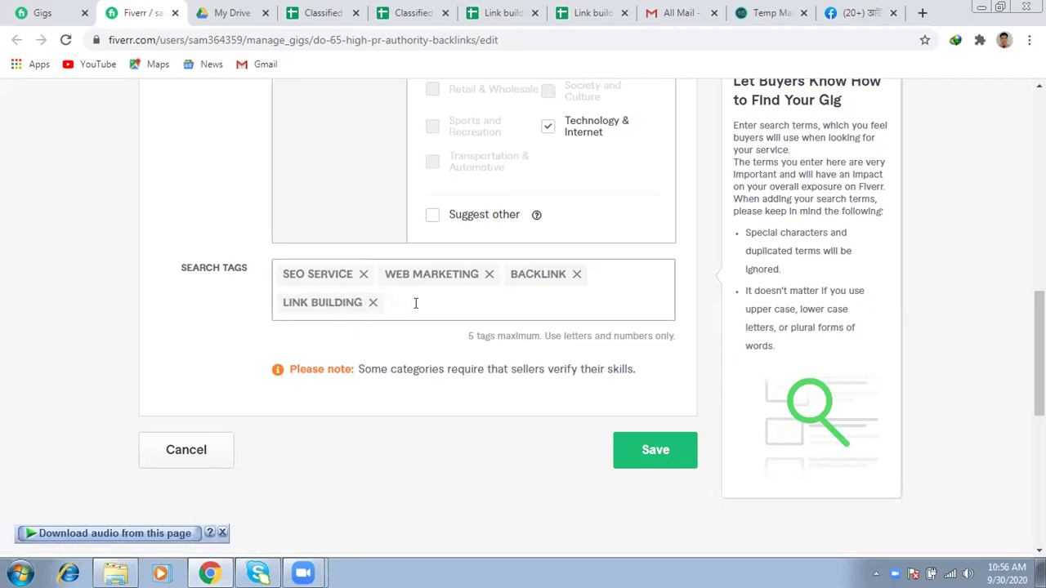
type("His")
key("BackSpace")
type("gh")
key("BackSpace")
key("BackSpace")
key("BackSpace")
key("BackSpace")
type("ba")
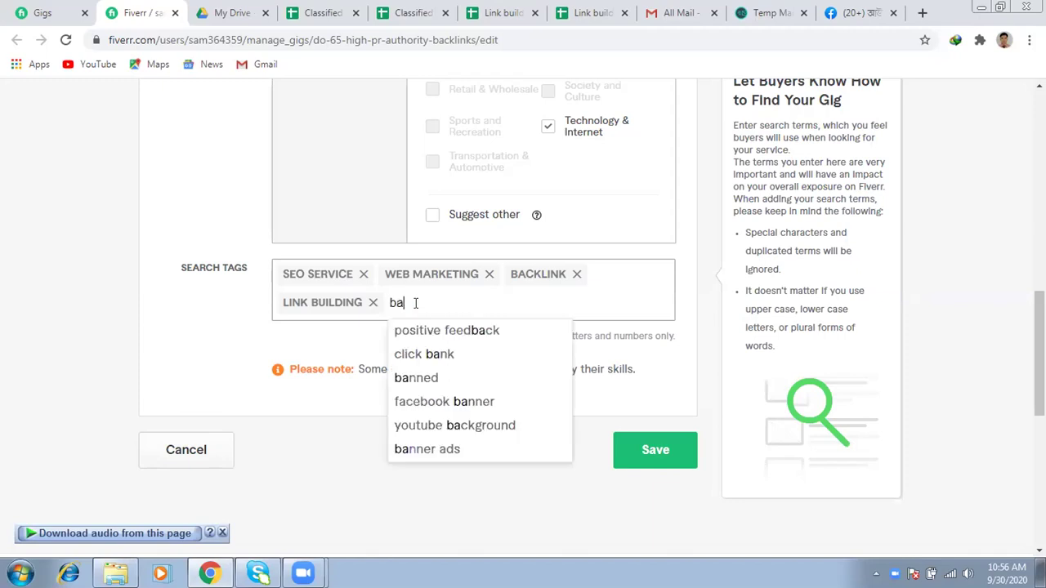
type("ck")
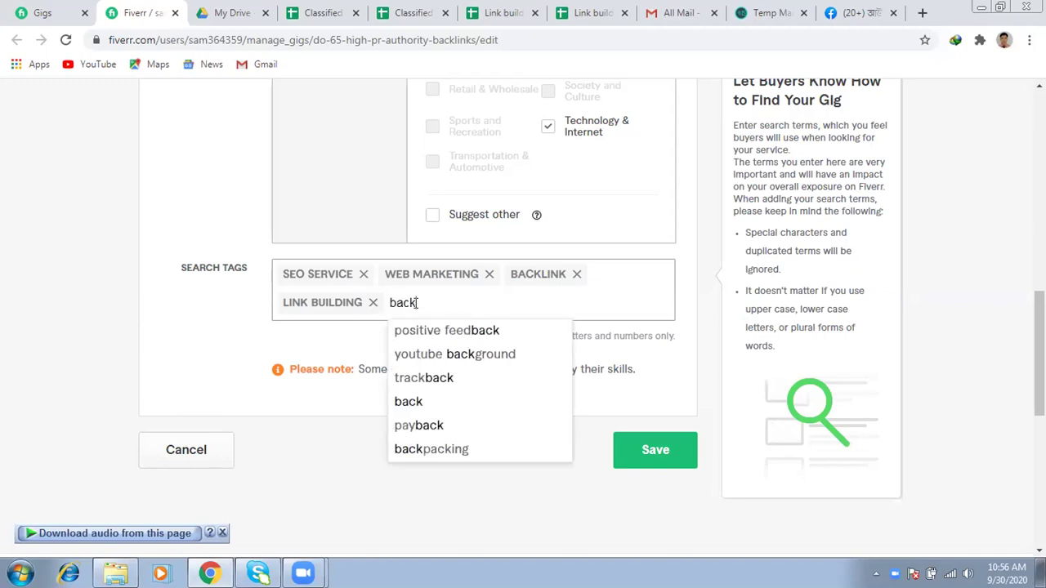
type("link")
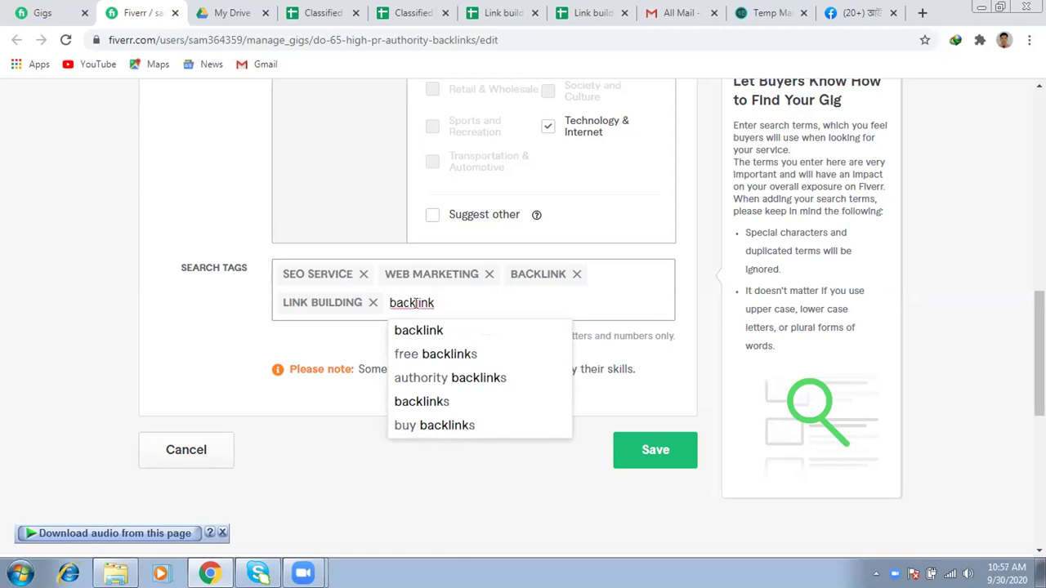
left_click(430, 377)
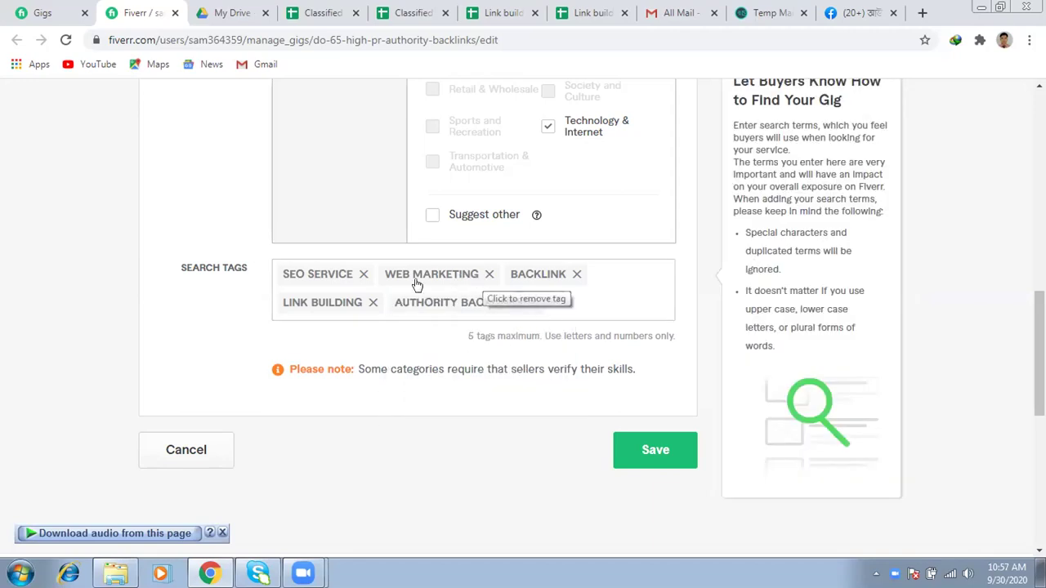
- Replace the "Web marketing" search tag with "High da pa" and save the gig's overview
left_click(489, 276)
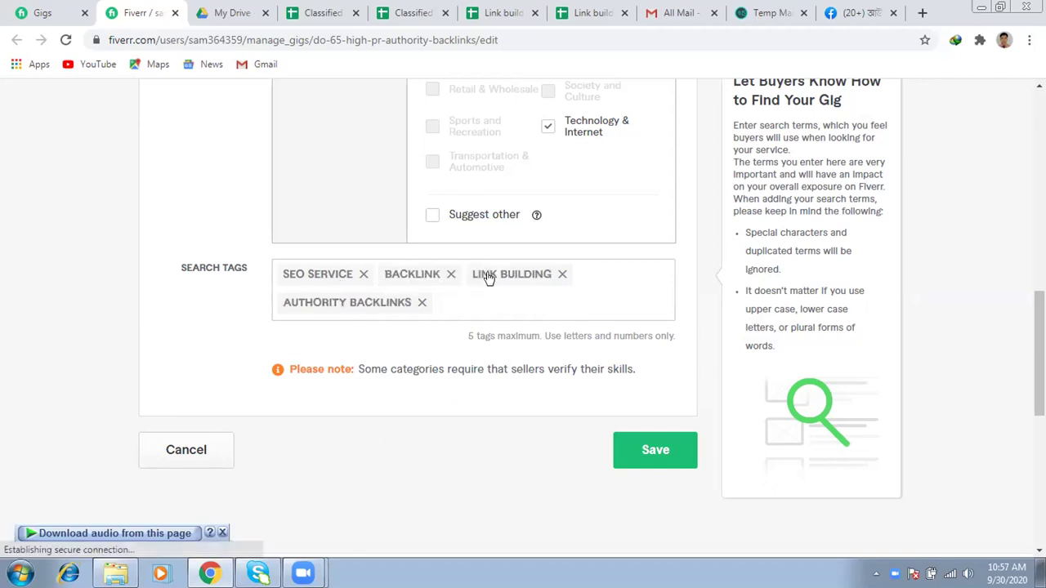
left_click(447, 302)
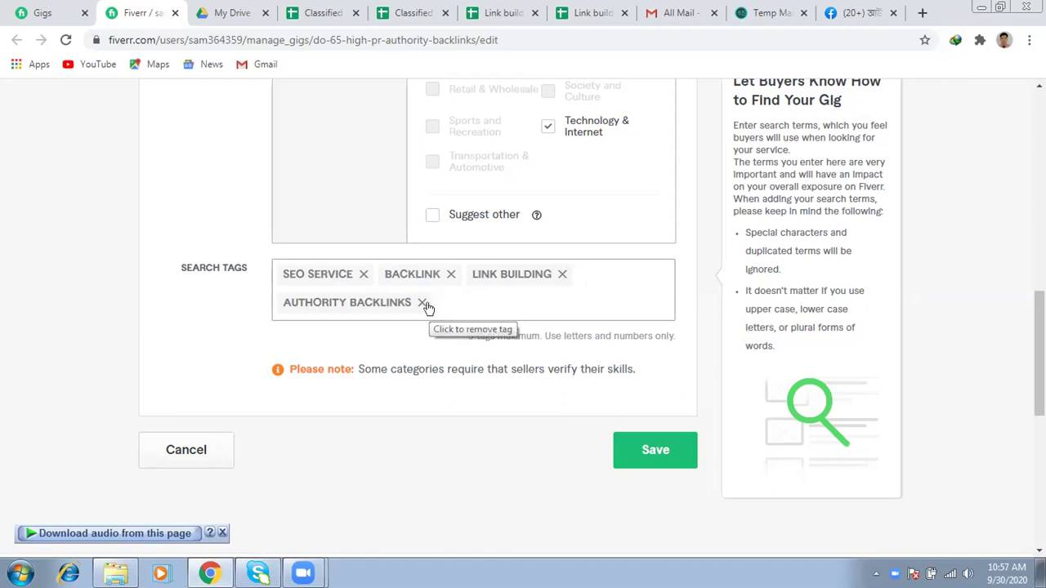
type("High ")
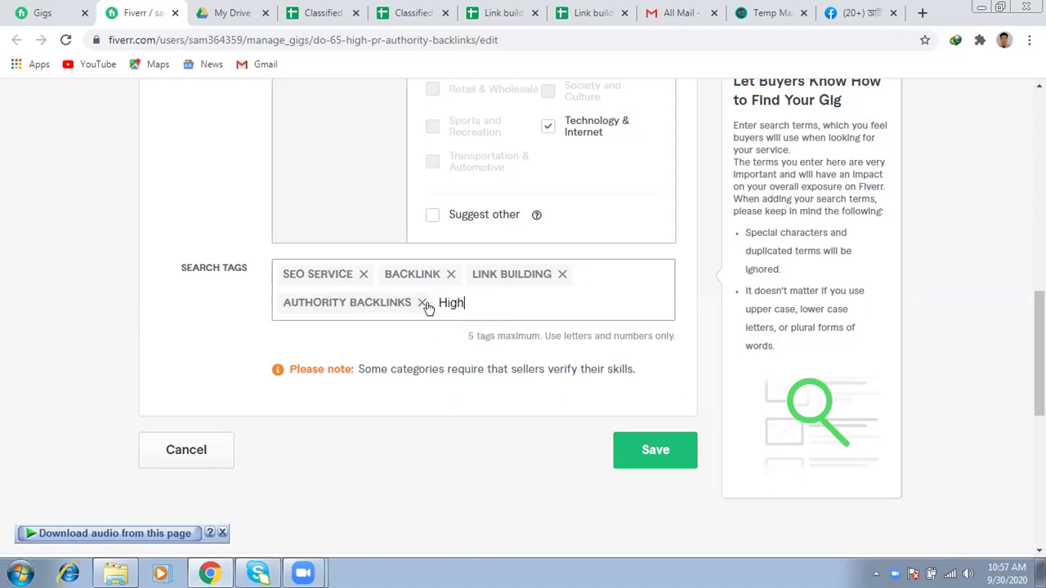
type("da pa")
key("Return")
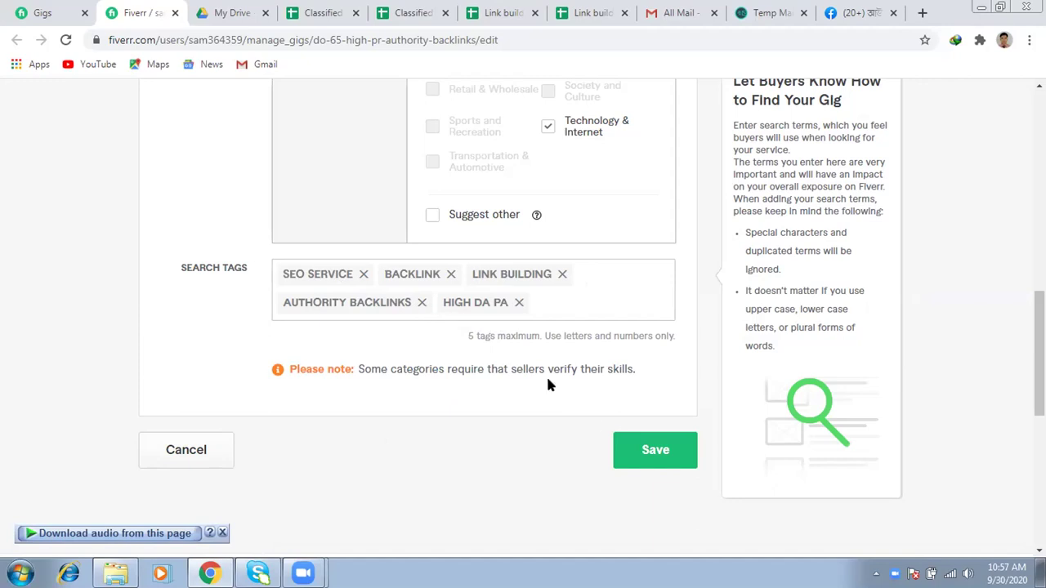
left_click(642, 464)
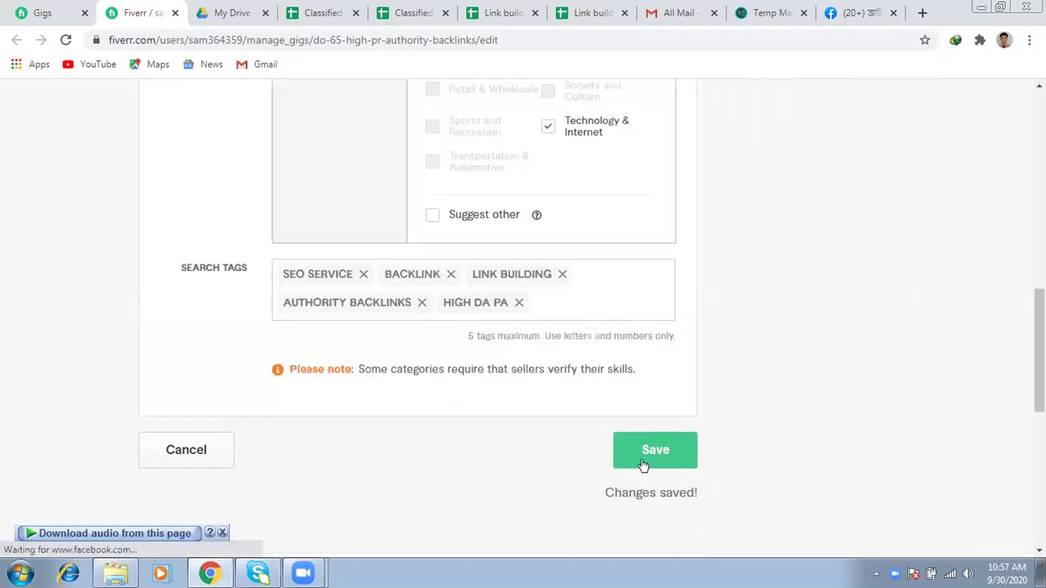
- Go to the gig's pricing and examine the titles and descriptions of the three packages
scroll(483, 360, "up", 7)
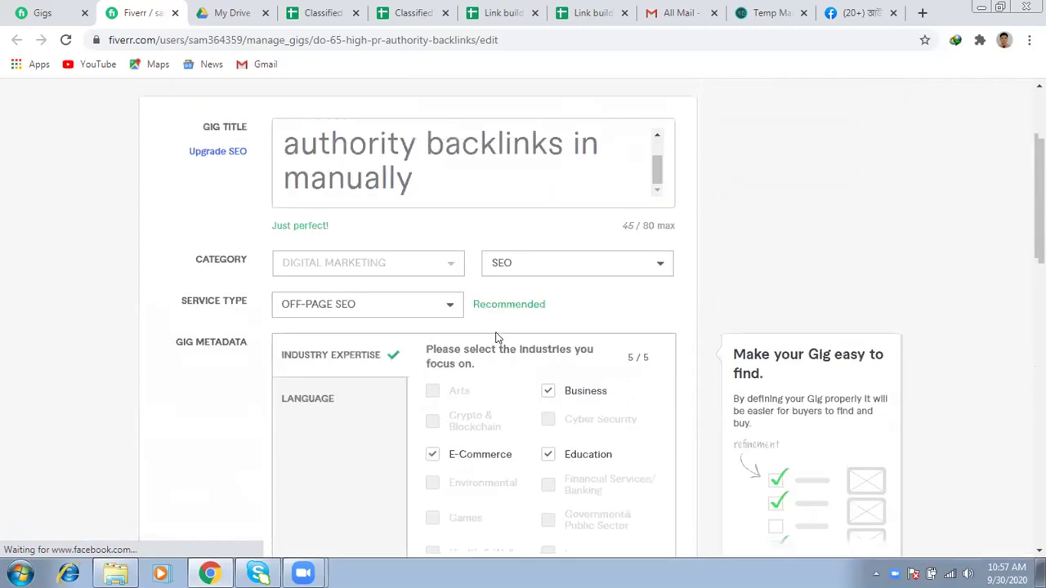
scroll(495, 338, "up", 2)
scroll(477, 320, "up", 1)
scroll(477, 321, "down", 1)
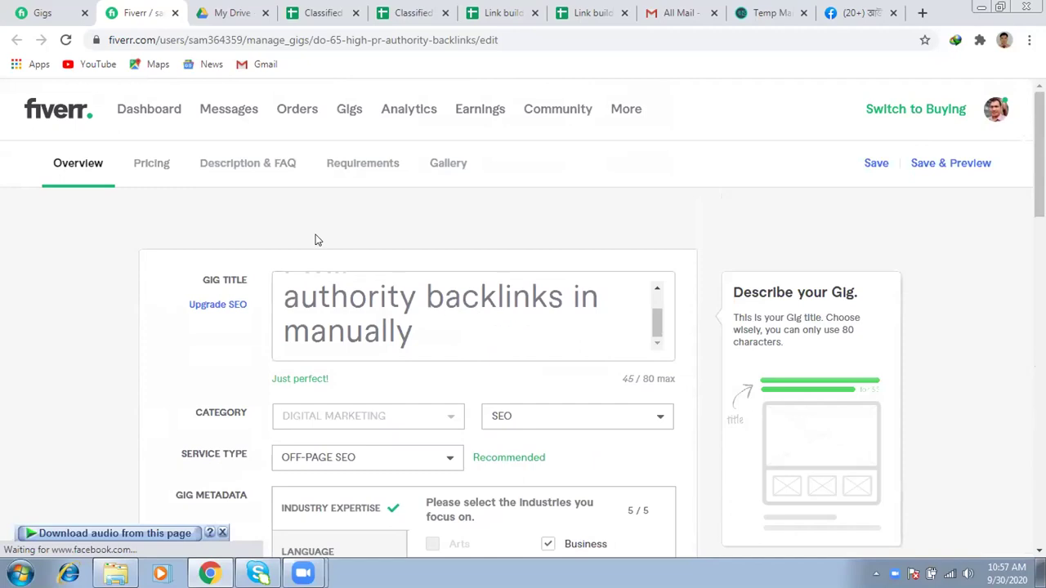
left_click(149, 166)
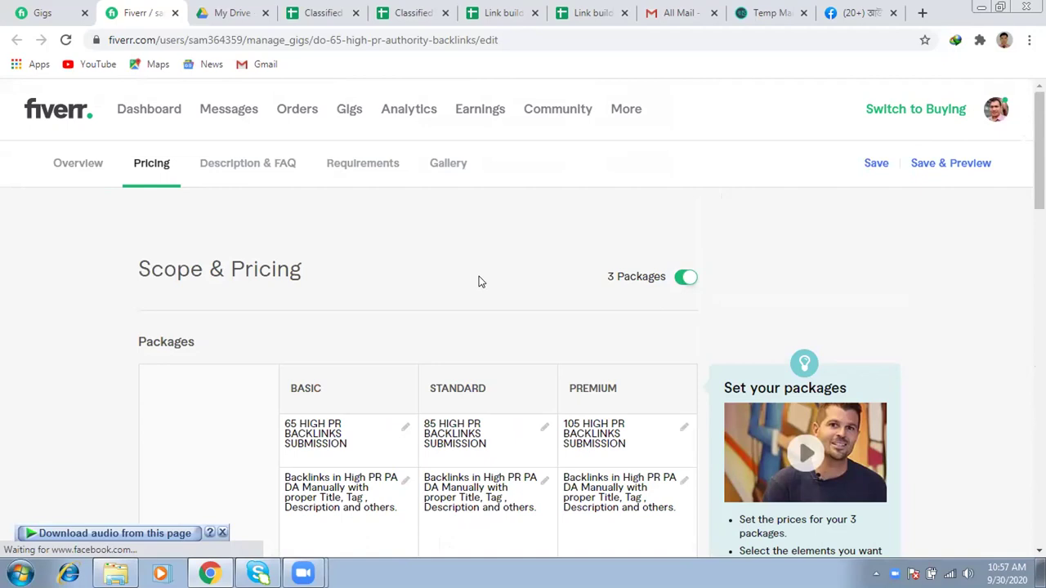
scroll(492, 292, "down", 3)
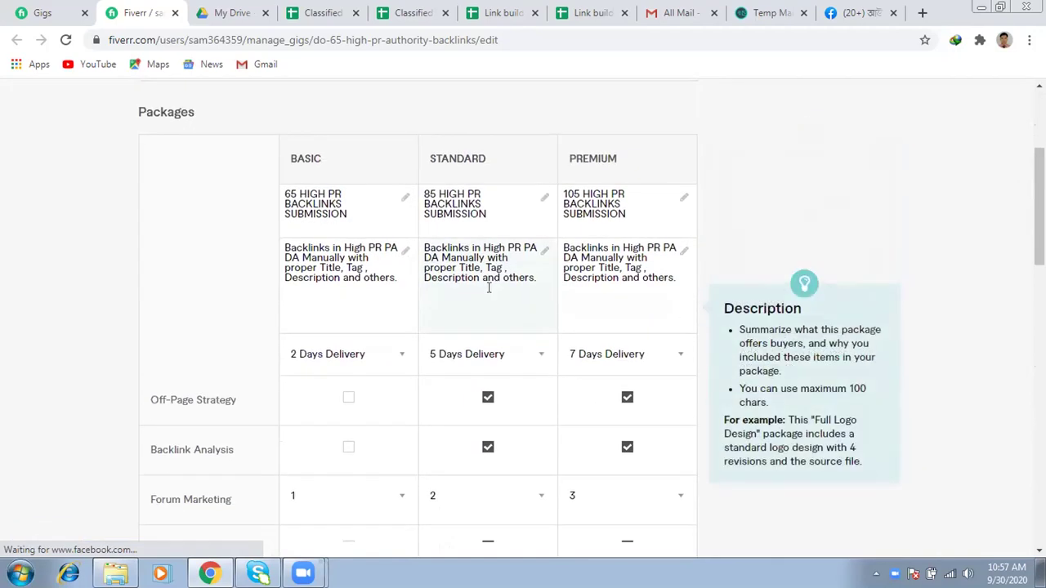
left_click(360, 210)
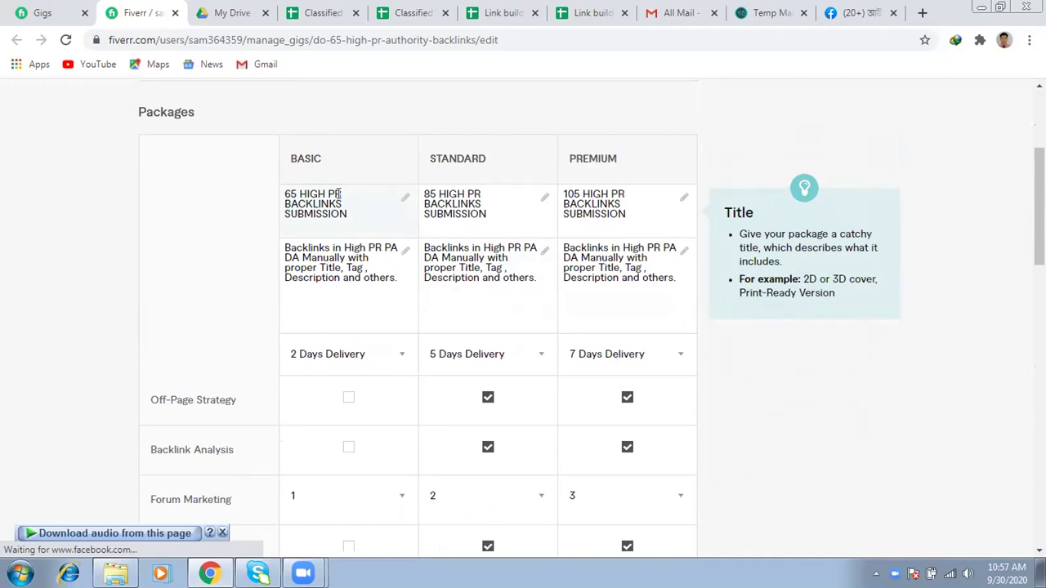
left_click(388, 253)
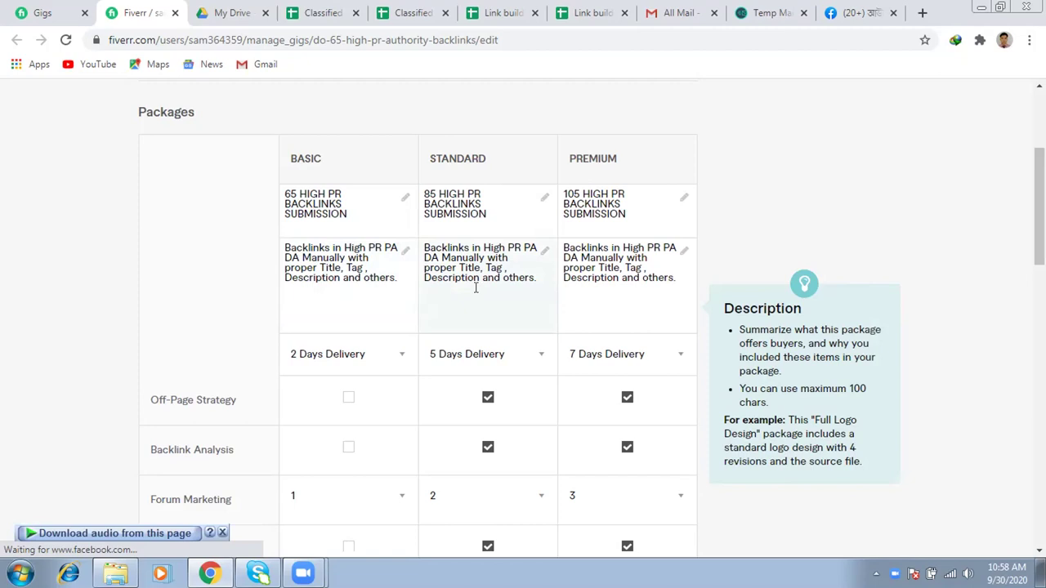
- Check the packages' included services, prices and gig extras, and save the pricing settings
scroll(432, 306, "down", 2)
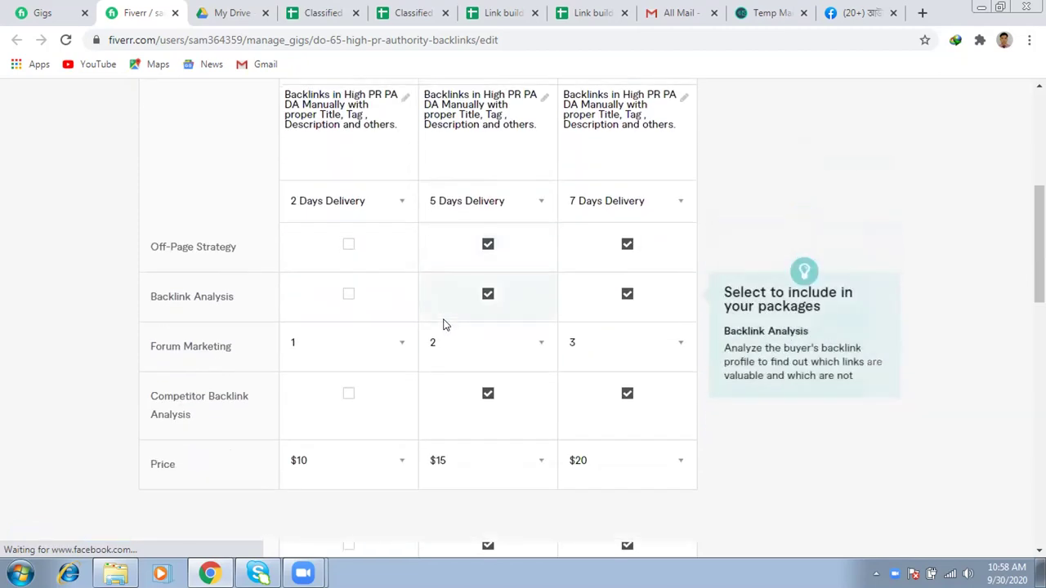
scroll(442, 323, "down", 3)
scroll(443, 318, "down", 6)
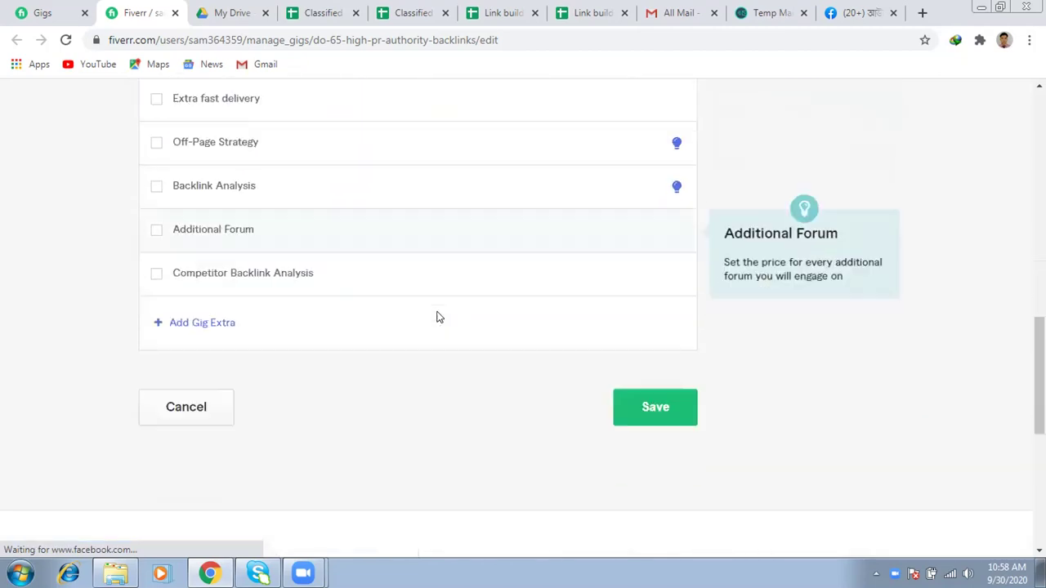
left_click(629, 256)
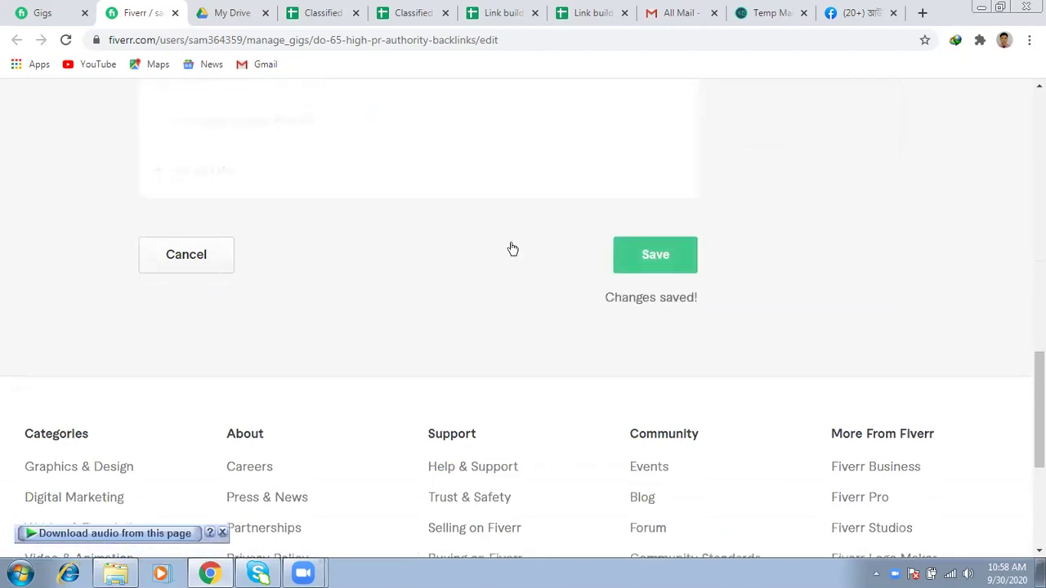
- Open the gig's description and delete the highlighted "About this Gig" heading with its arrow decorations
scroll(351, 206, "up", 20)
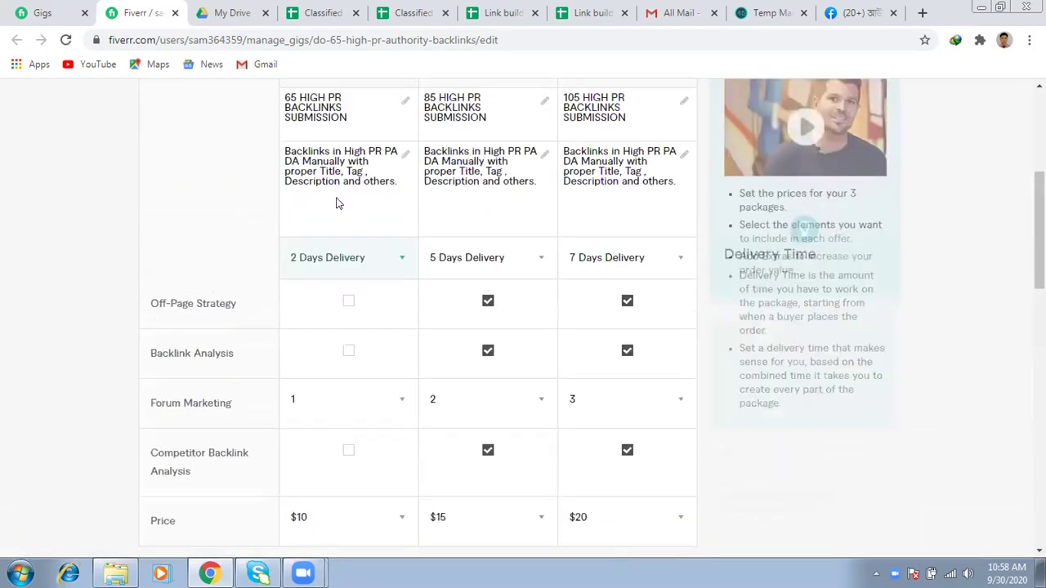
left_click(250, 165)
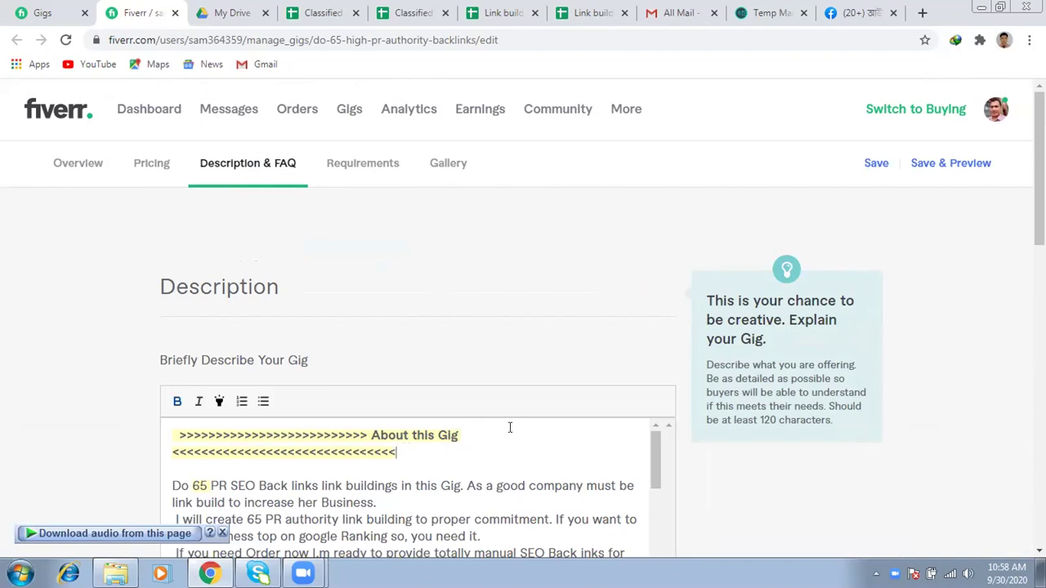
scroll(509, 428, "down", 5)
scroll(494, 441, "up", 5)
left_click_drag(397, 452, 172, 437)
key("BackSpace")
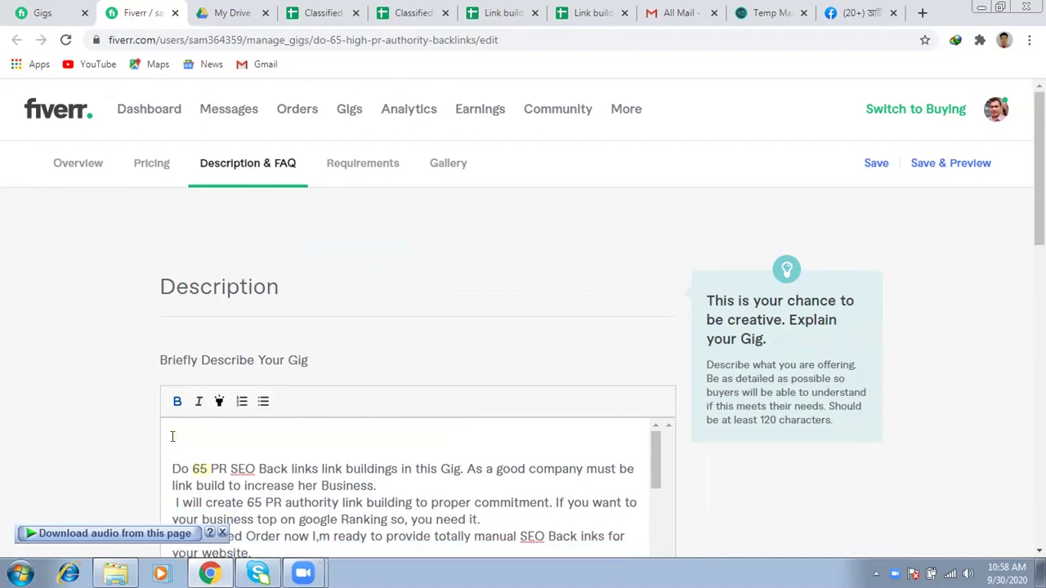
- Start the gig description with the line "<<<<Welcome to my Link building Gig" above the existing text
type("Welcome to my ")
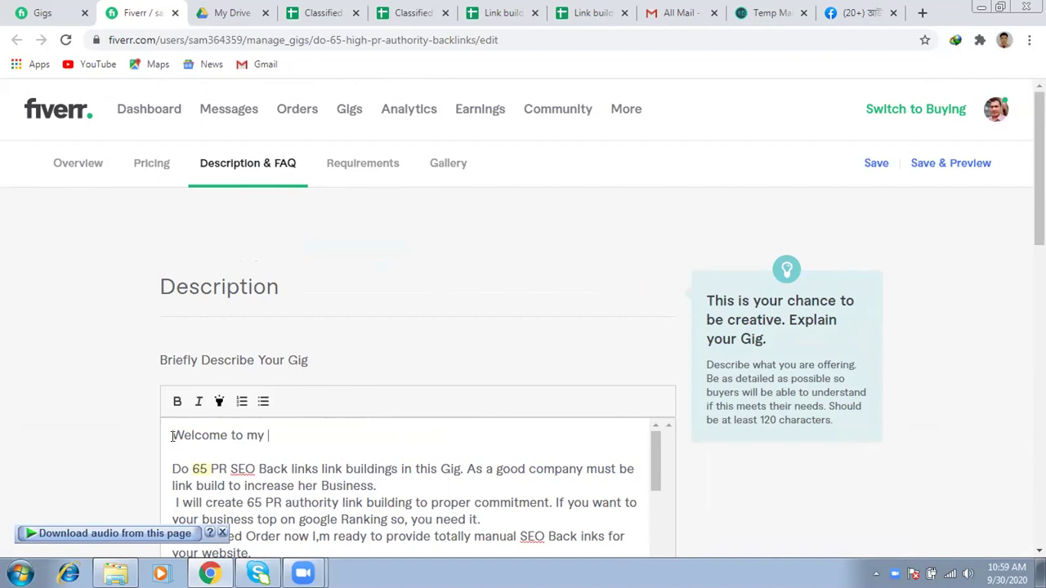
type("Link building Gig")
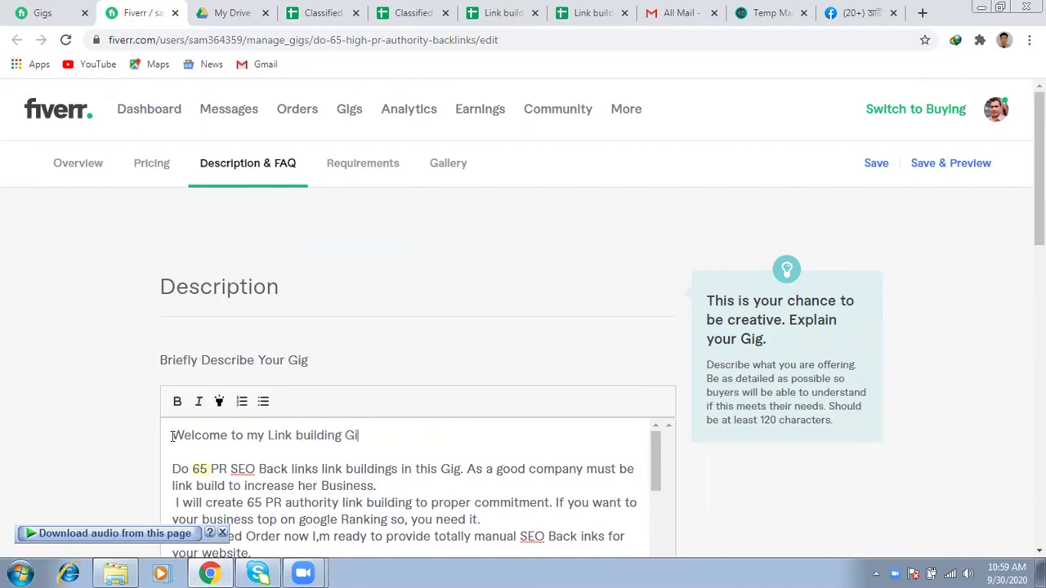
left_click(173, 435)
type(".")
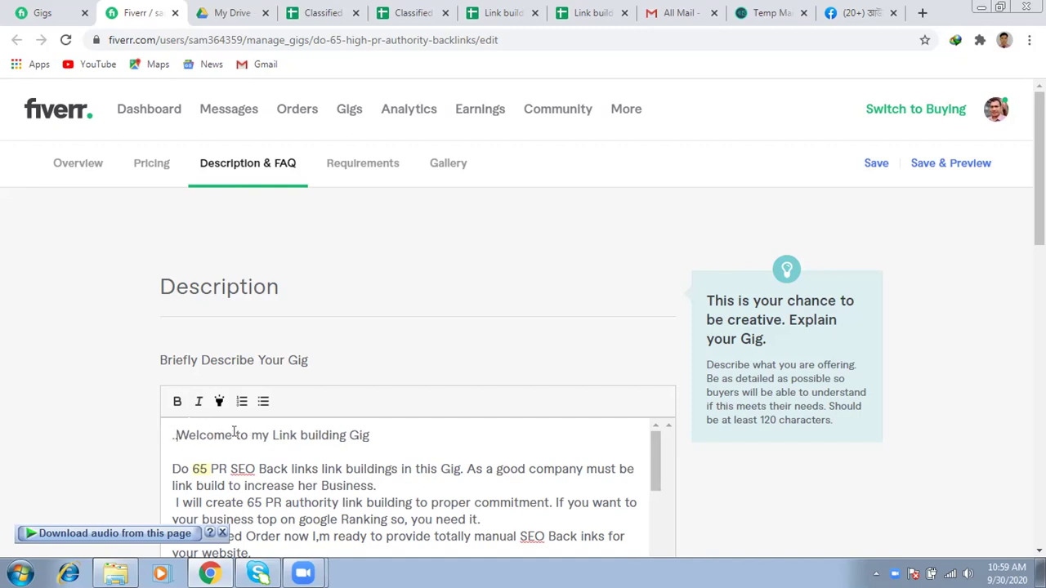
key("BackSpace")
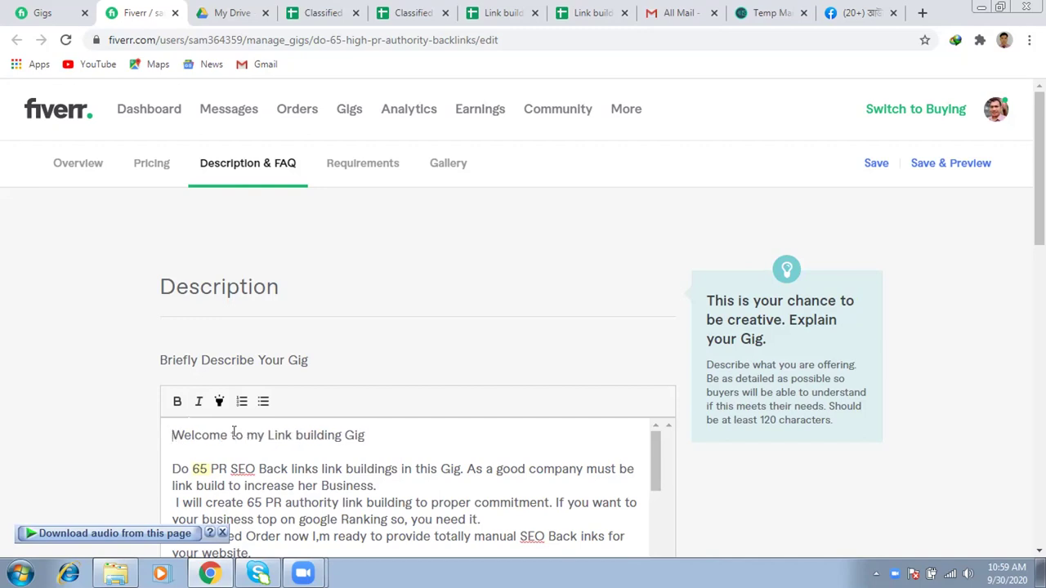
type("<<<<")
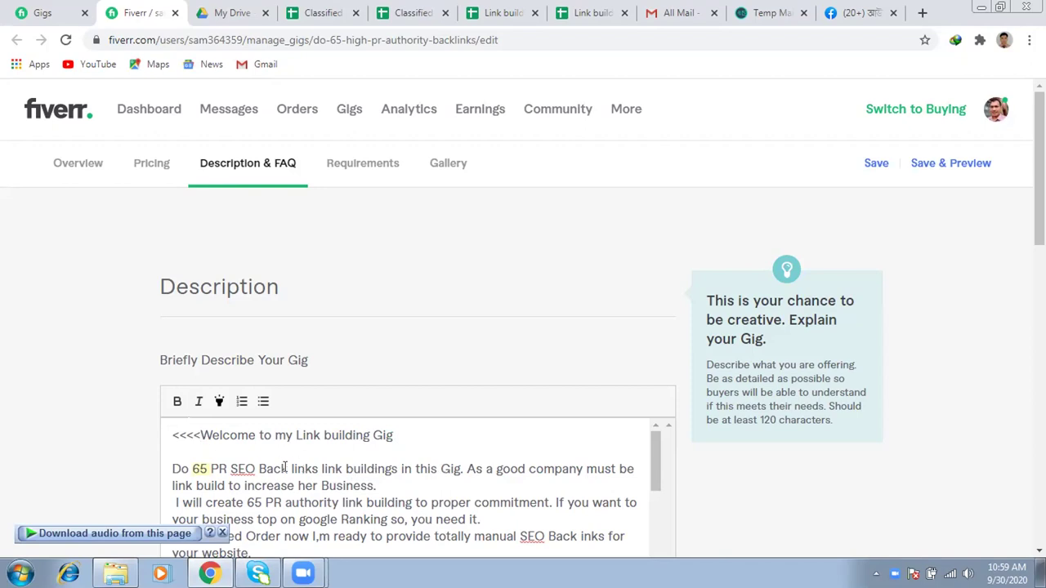
- Close the audio download pop-up that covers part of the gig description
scroll(305, 480, "down", 1)
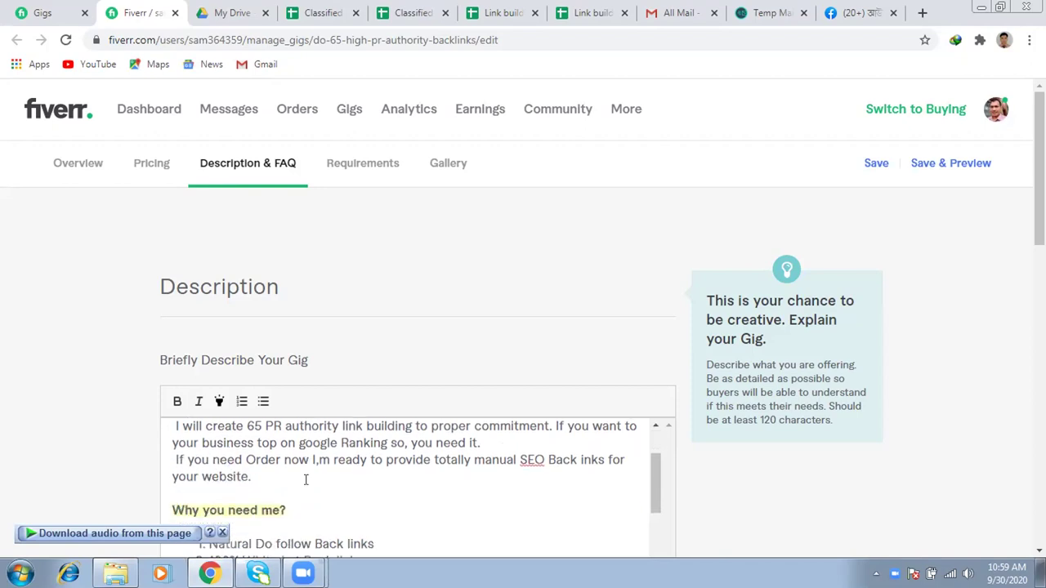
scroll(306, 479, "up", 1)
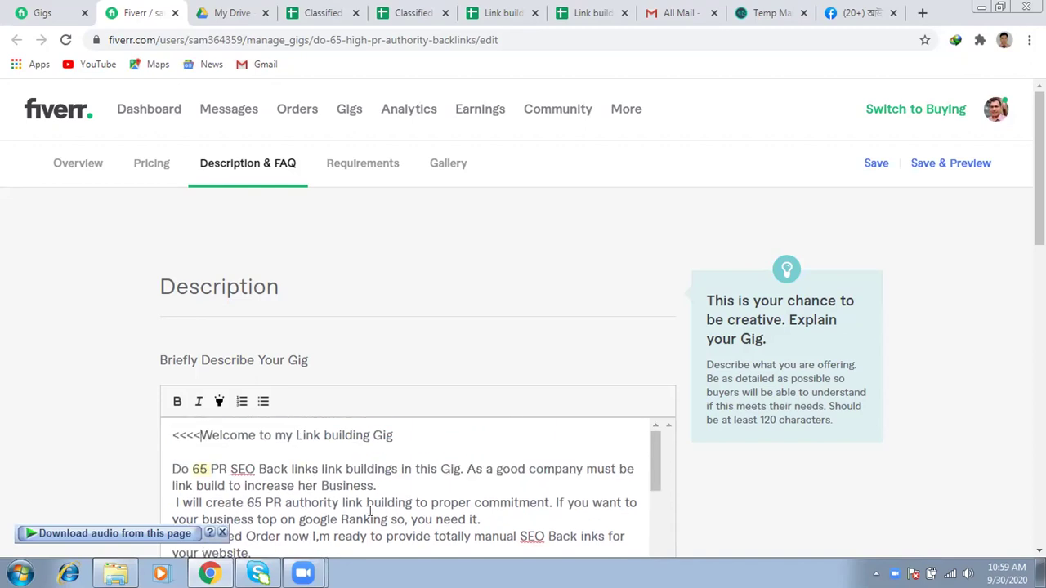
left_click(289, 469)
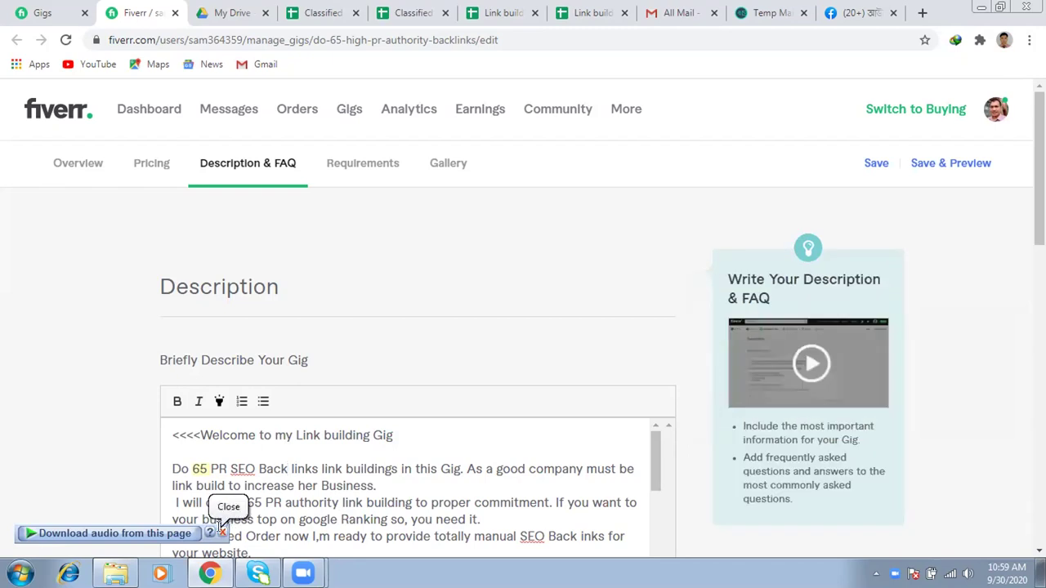
left_click(222, 532)
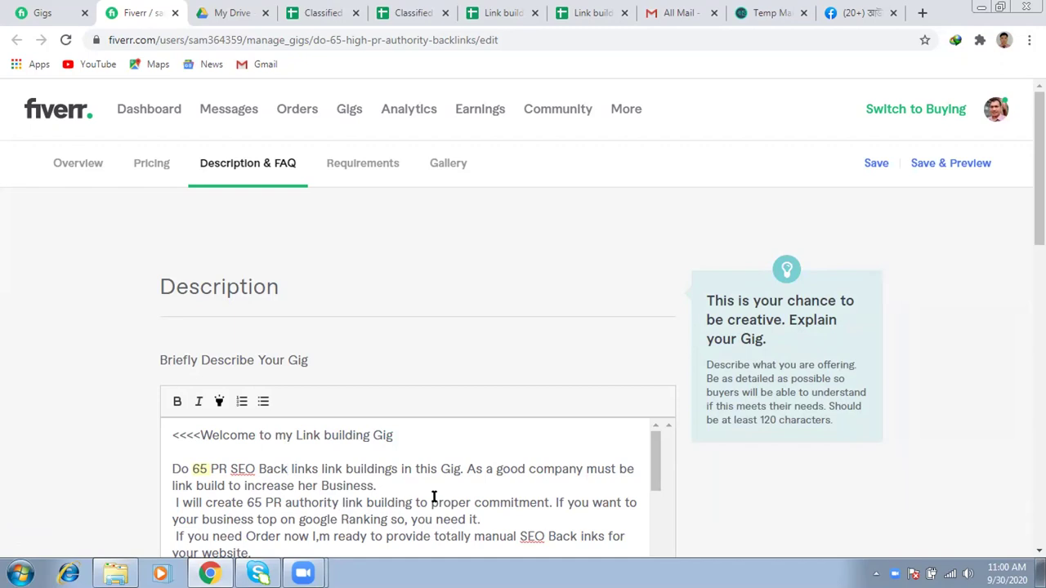
- Review the gig description's sections on why to hire, what is provided and what is needed from the buyer
scroll(454, 496, "down", 2)
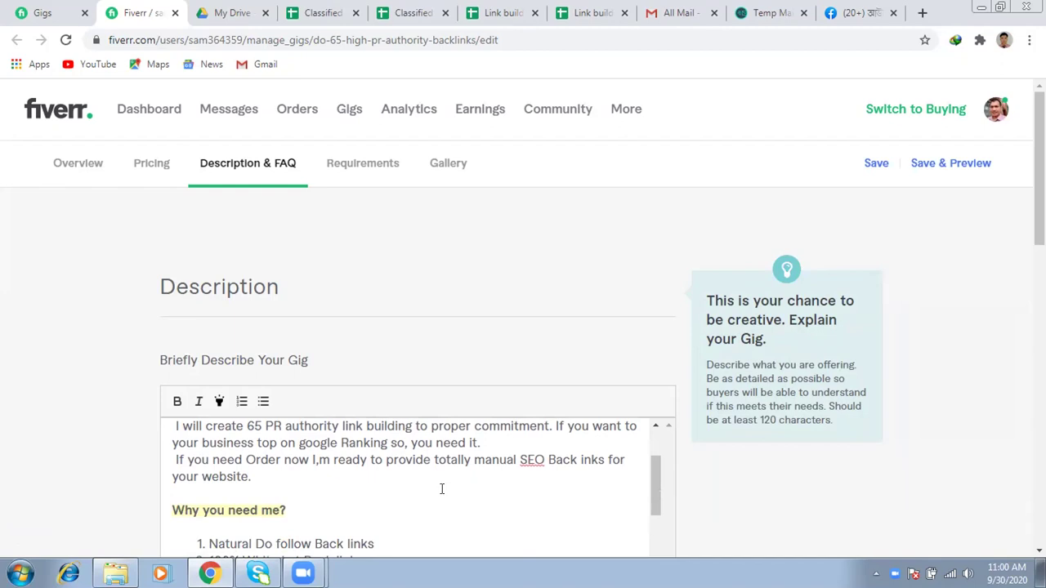
scroll(441, 489, "down", 4)
scroll(439, 488, "up", 2)
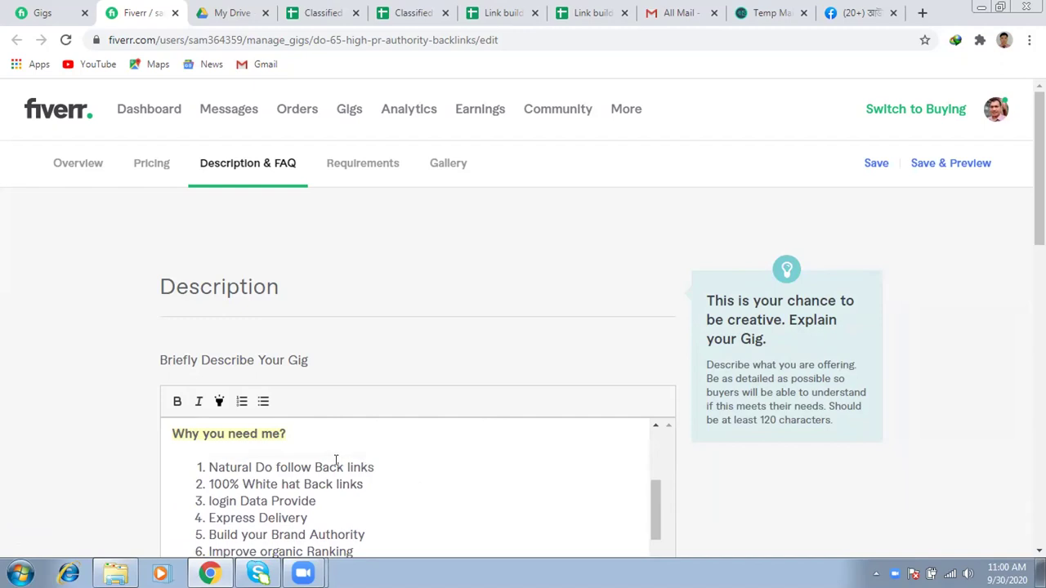
scroll(299, 490, "down", 2)
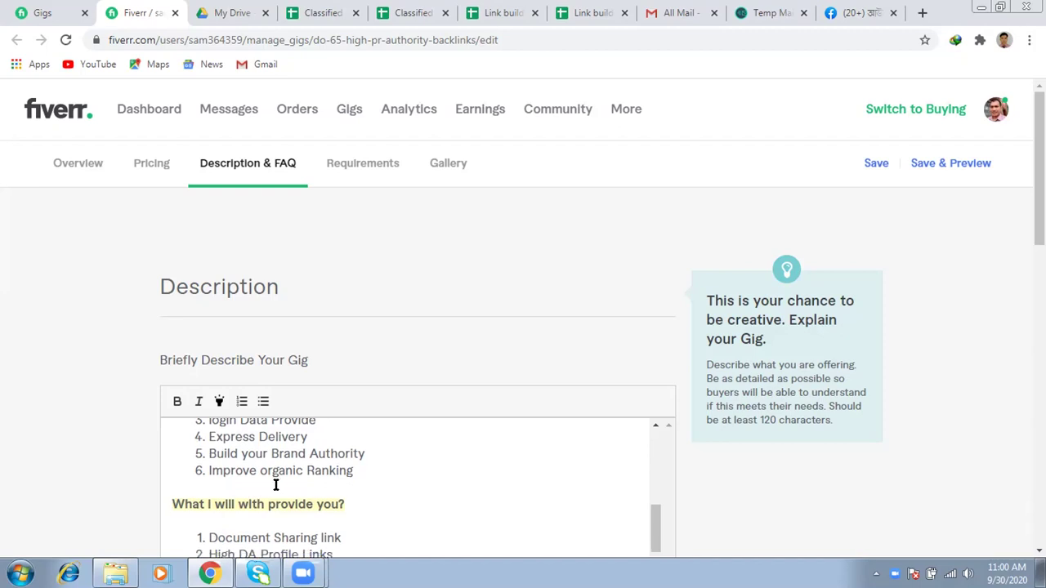
scroll(276, 485, "down", 2)
scroll(276, 484, "down", 1)
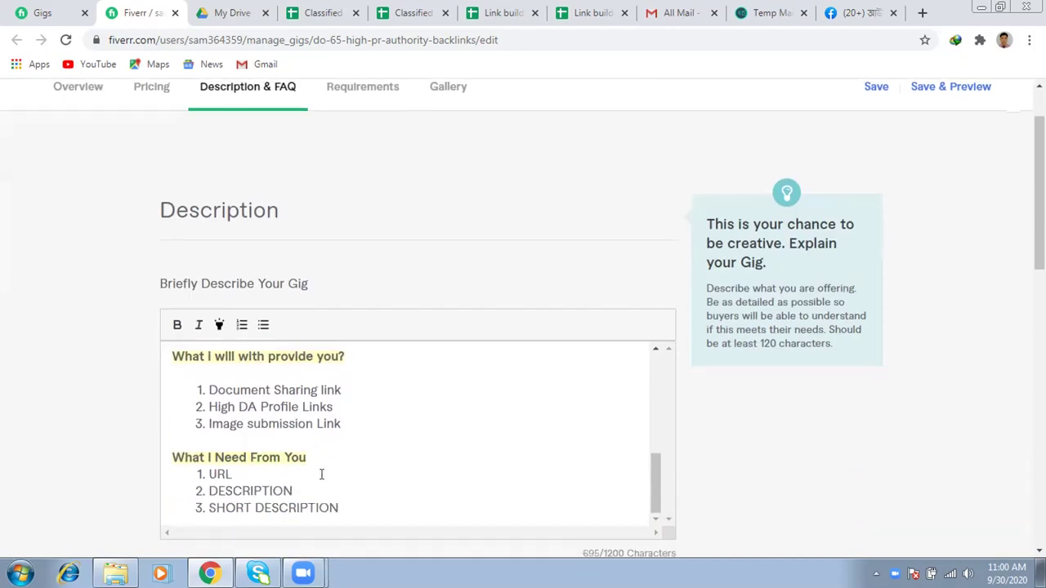
scroll(321, 474, "up", 4)
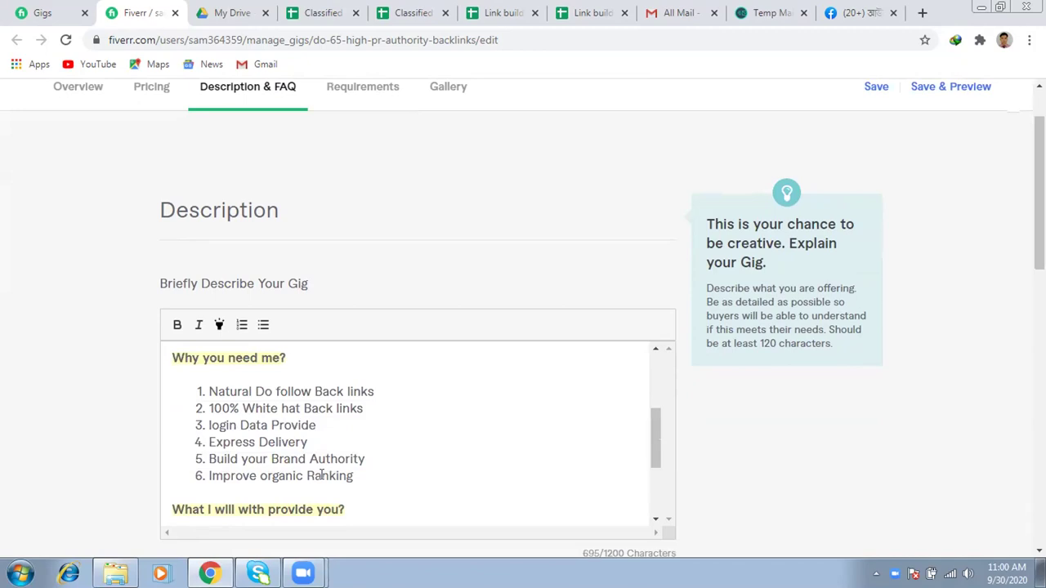
scroll(322, 474, "down", 2)
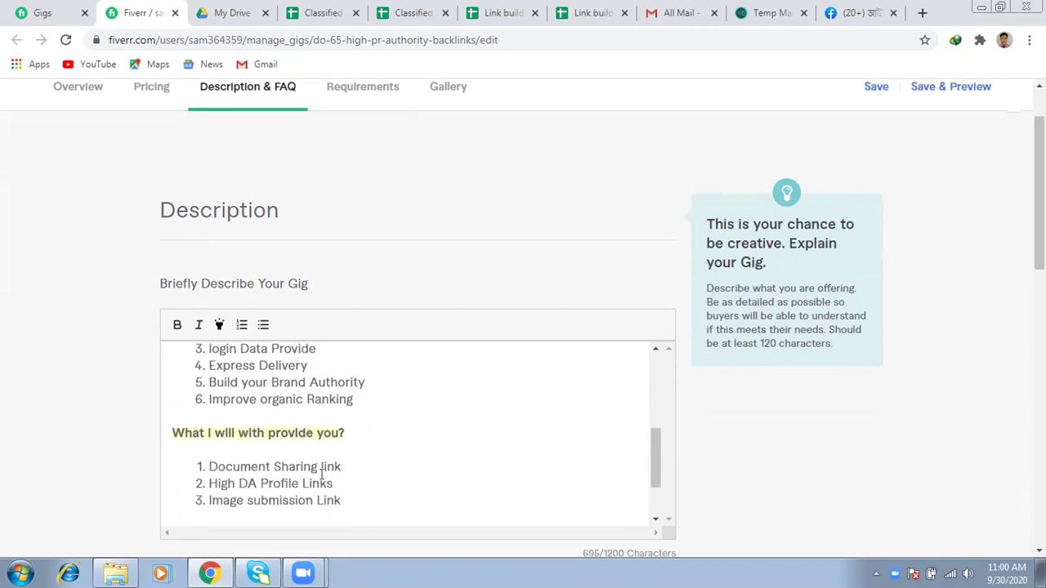
scroll(321, 474, "up", 2)
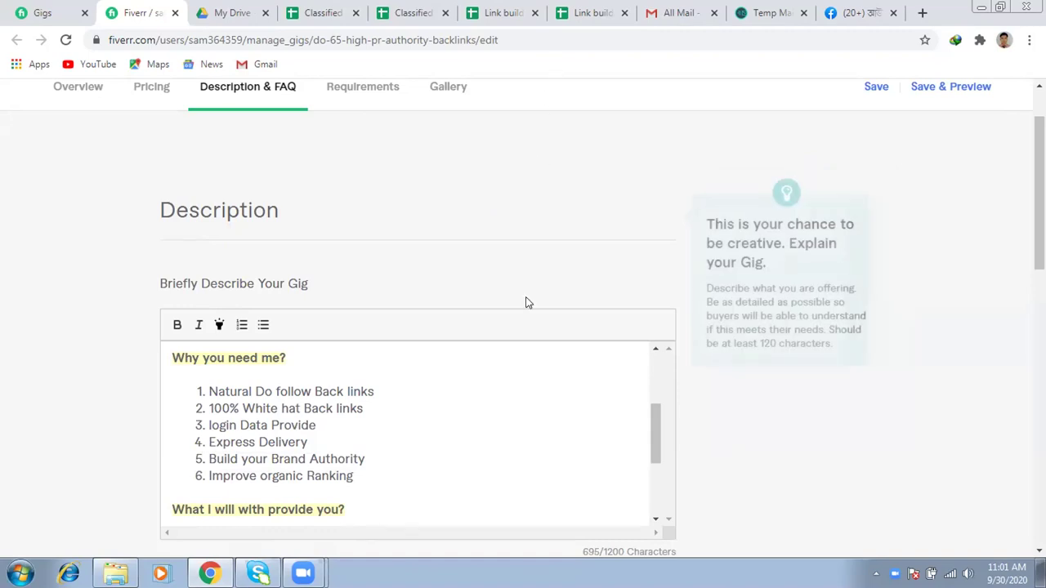
scroll(512, 364, "down", 3)
scroll(510, 380, "down", 3)
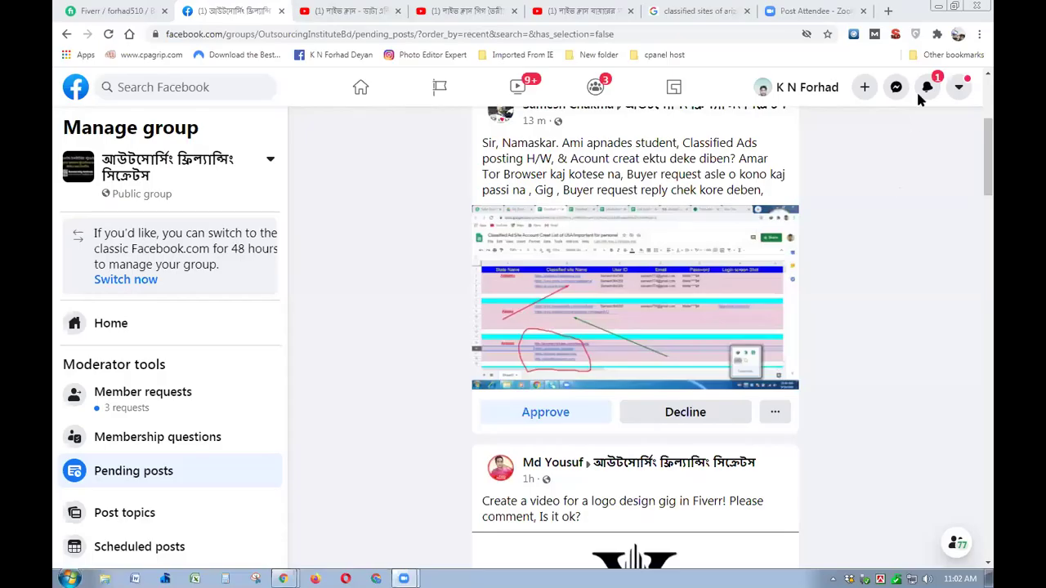
- Open the newest join-request notification and approve all matching member requests for the Facebook group
left_click(926, 90)
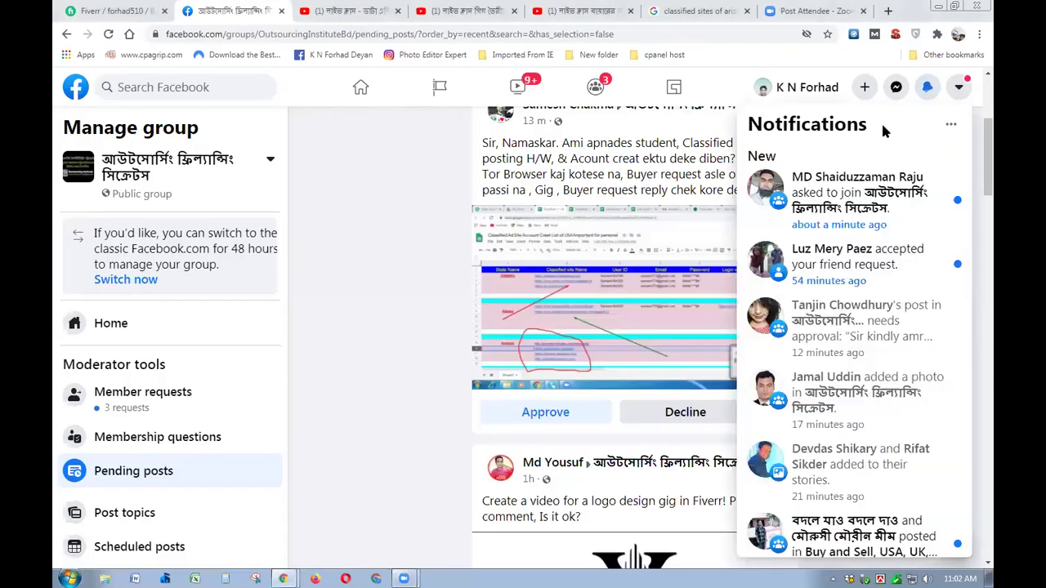
left_click(842, 204)
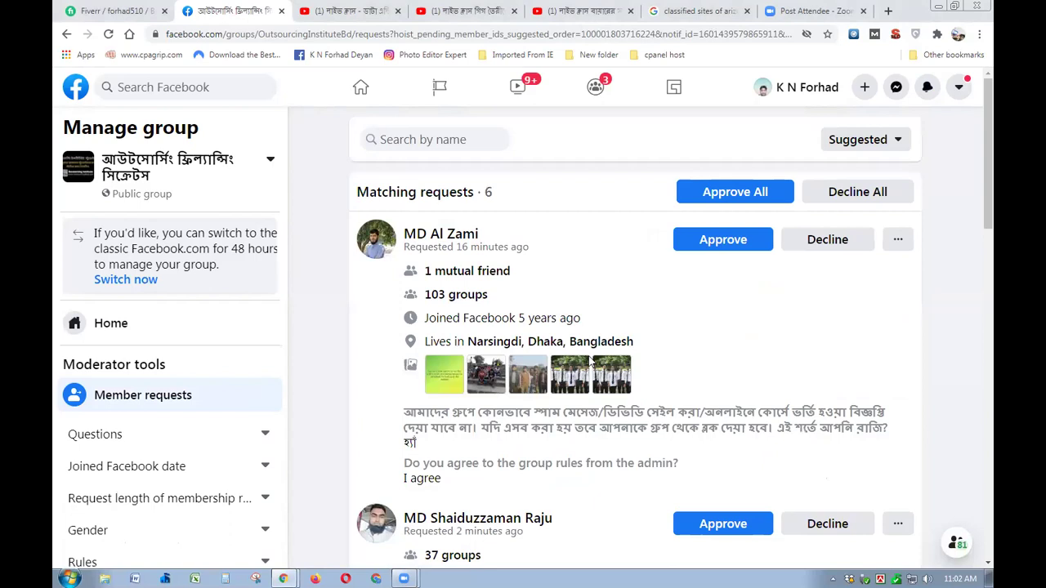
left_click(735, 192)
left_click(656, 350)
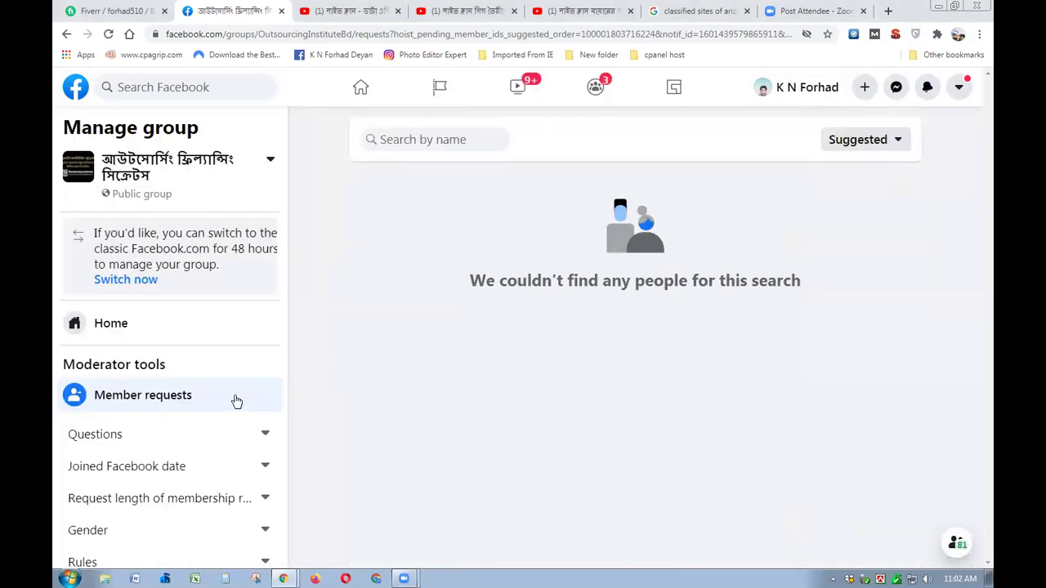
- Open the Facebook group's pending posts and read through the students' questions about their gigs, buyer requests and orders
scroll(216, 398, "down", 5)
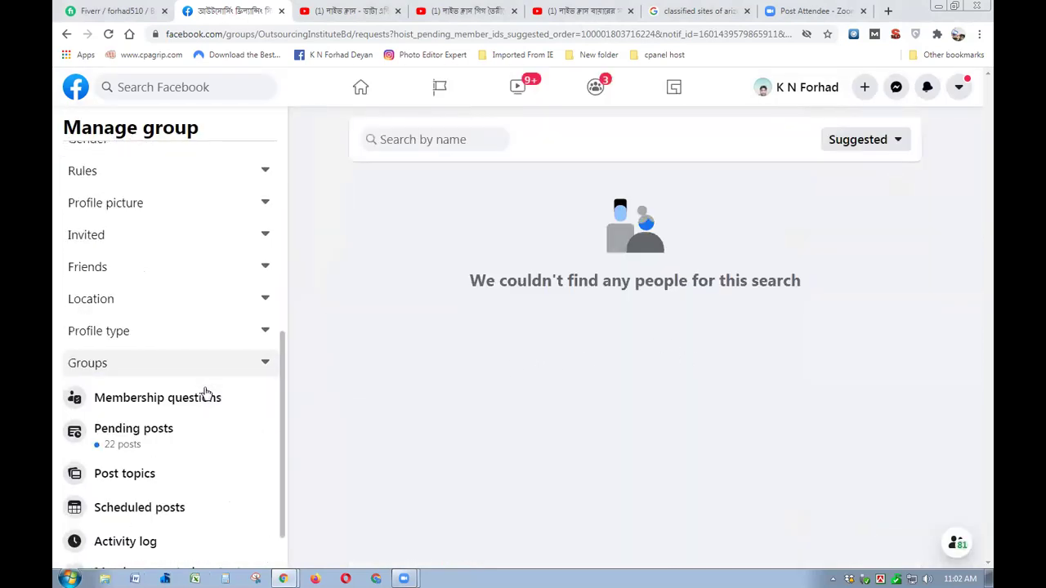
scroll(206, 394, "down", 2)
left_click(128, 379)
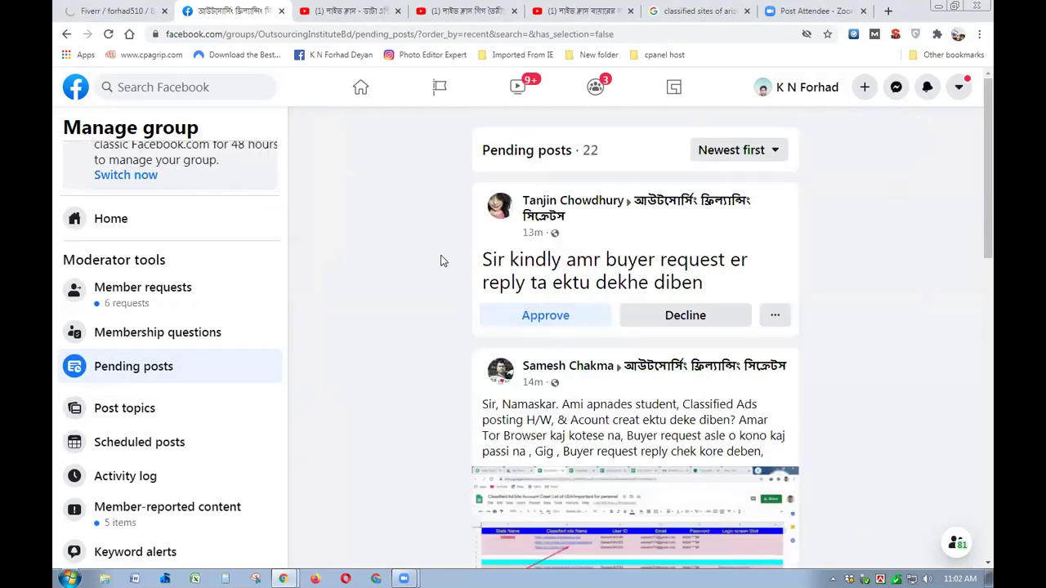
scroll(544, 289, "down", 3)
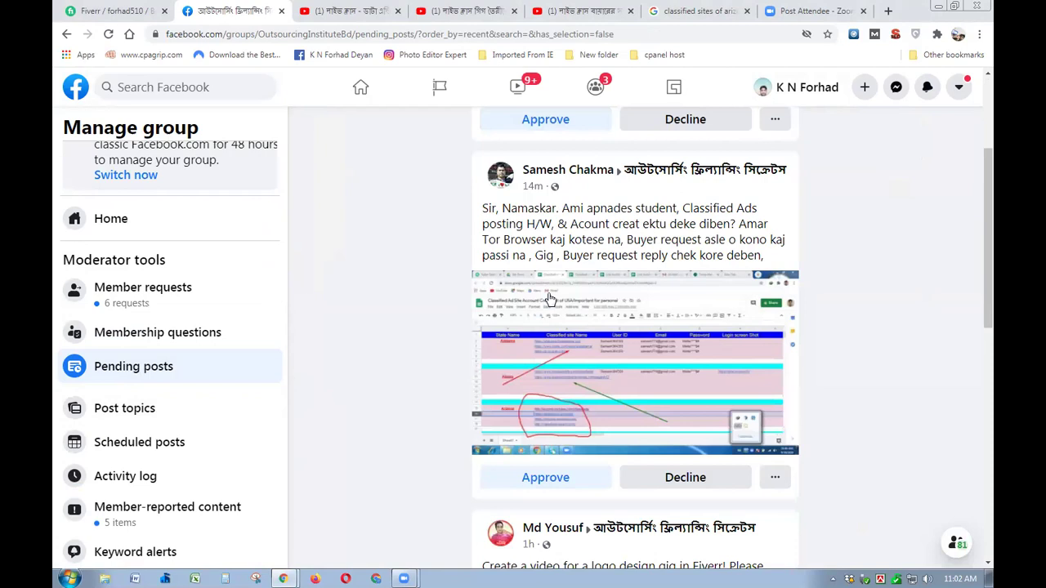
scroll(552, 300, "down", 4)
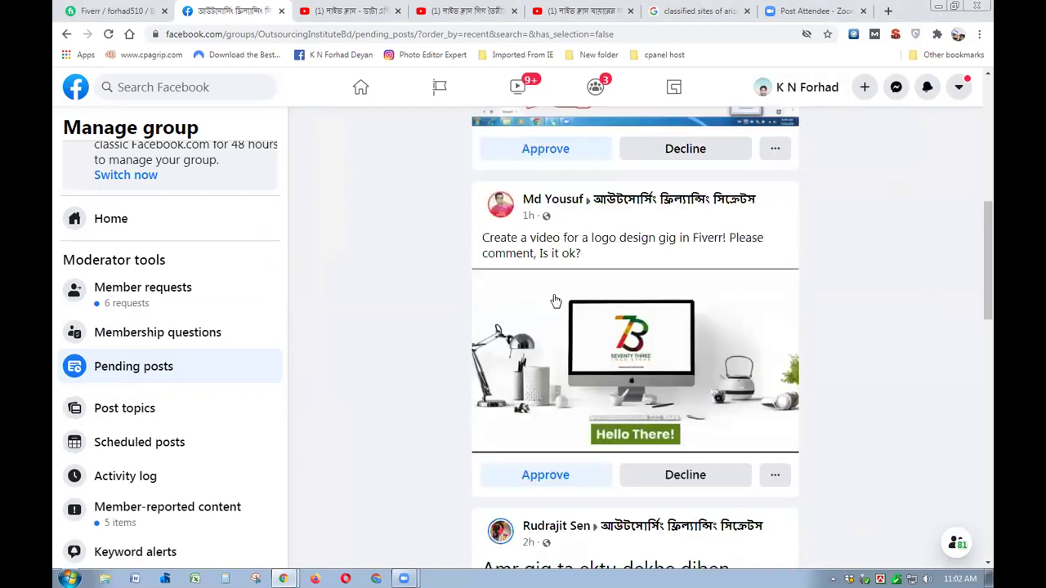
scroll(555, 301, "down", 3)
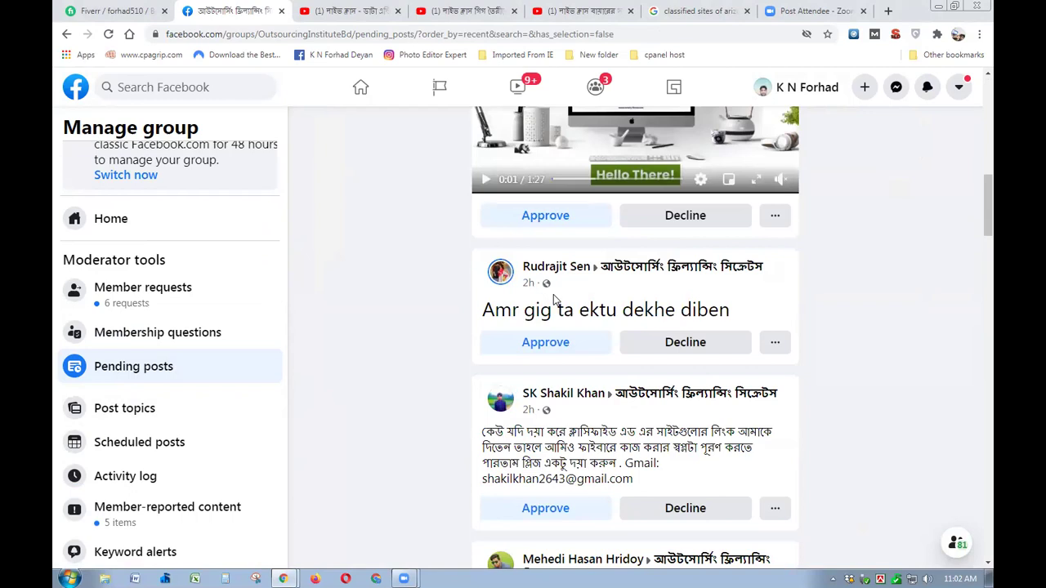
scroll(554, 301, "down", 2)
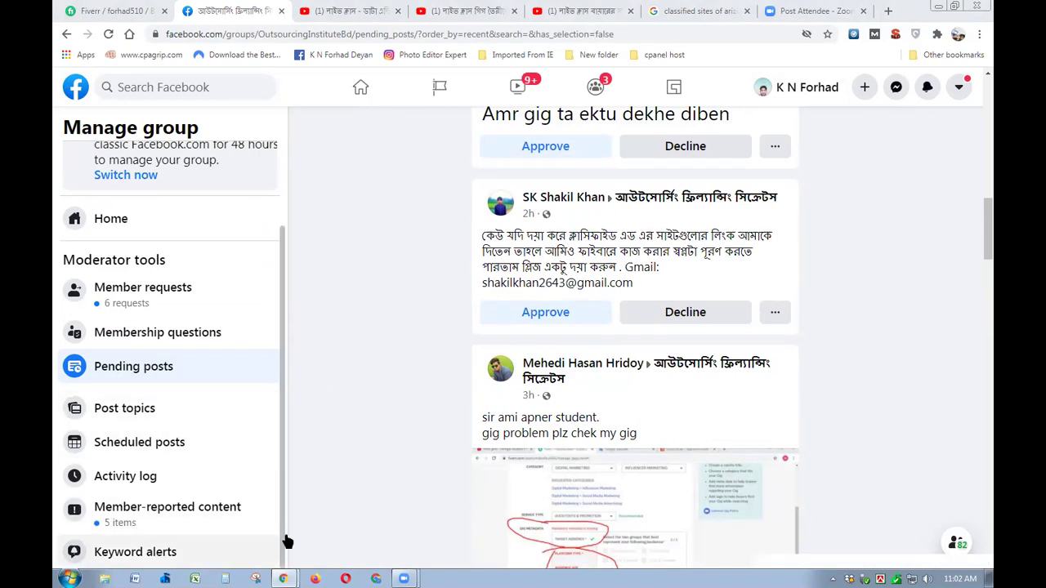
scroll(573, 353, "down", 6)
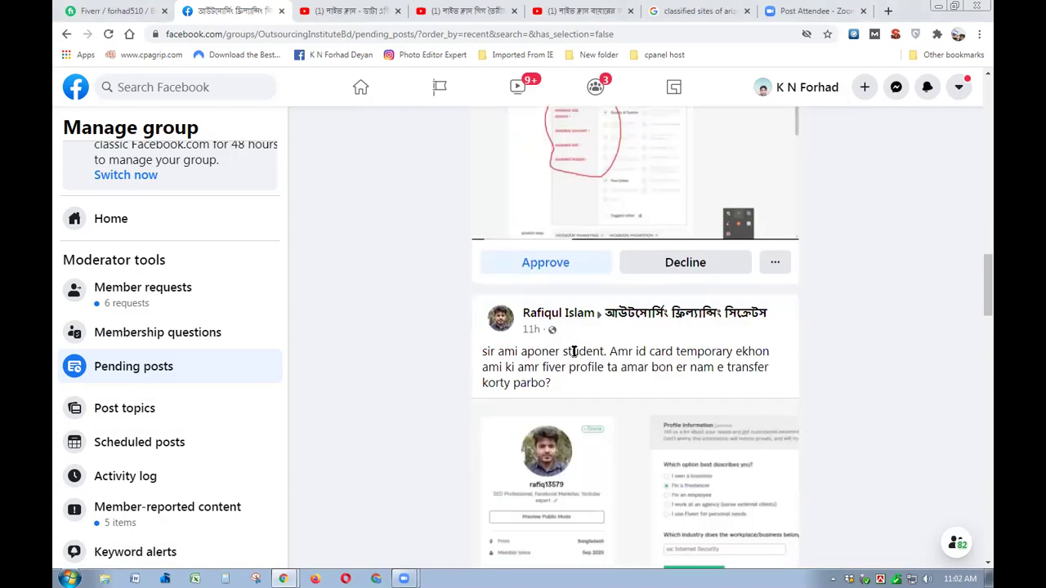
scroll(574, 352, "down", 6)
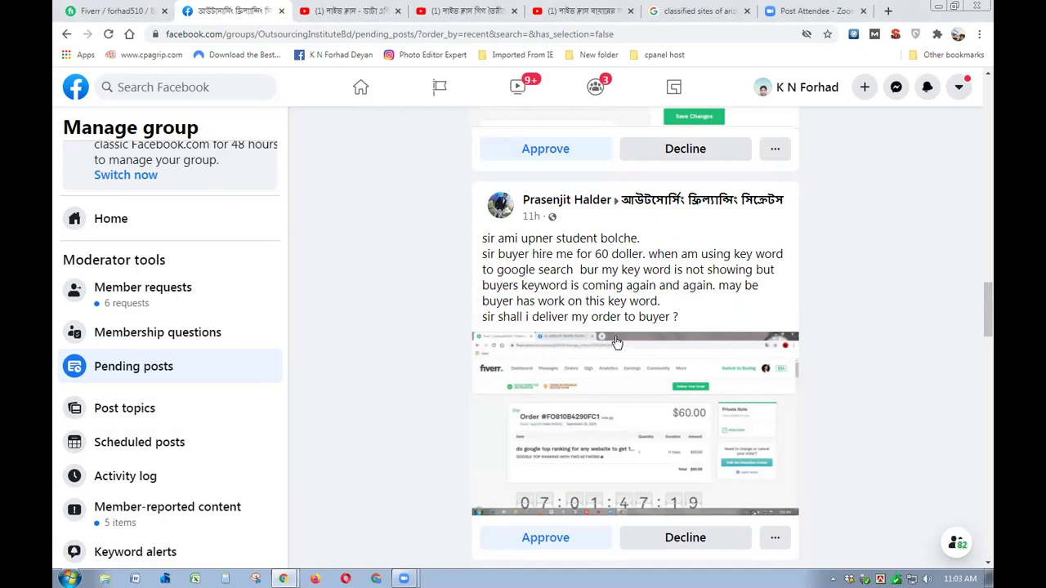
scroll(593, 343, "down", 2)
scroll(586, 349, "down", 2)
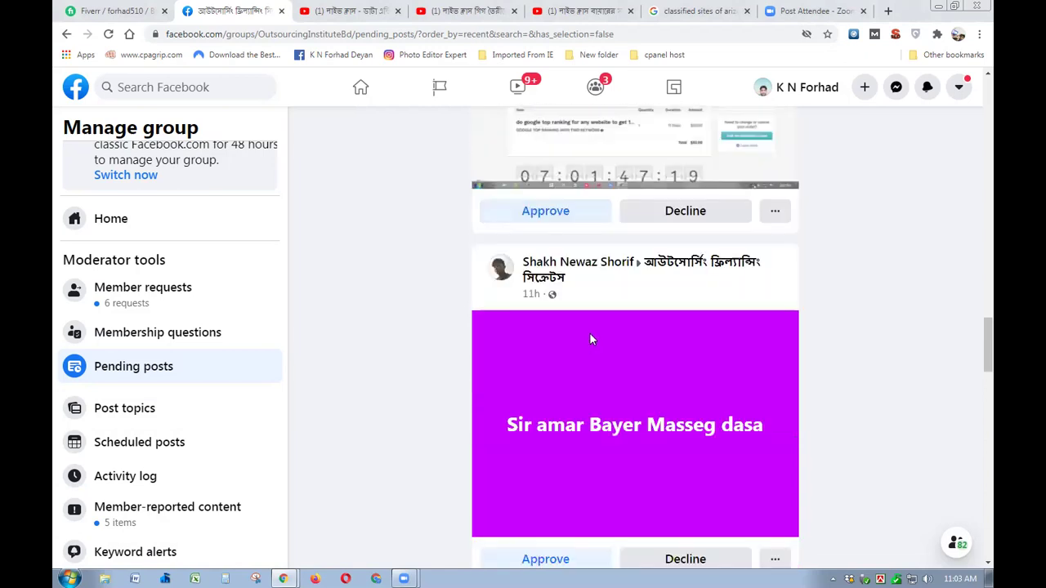
left_click(111, 34)
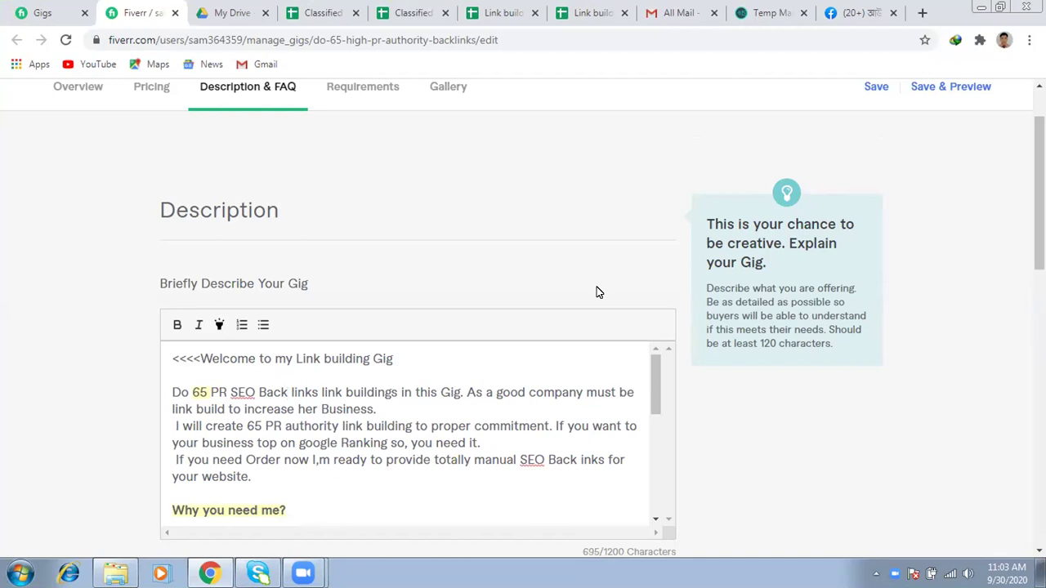
- Switch back to the Fiverr gig and examine the end of its description and the Frequently Asked Questions section
scroll(576, 366, "down", 5)
scroll(576, 367, "down", 3)
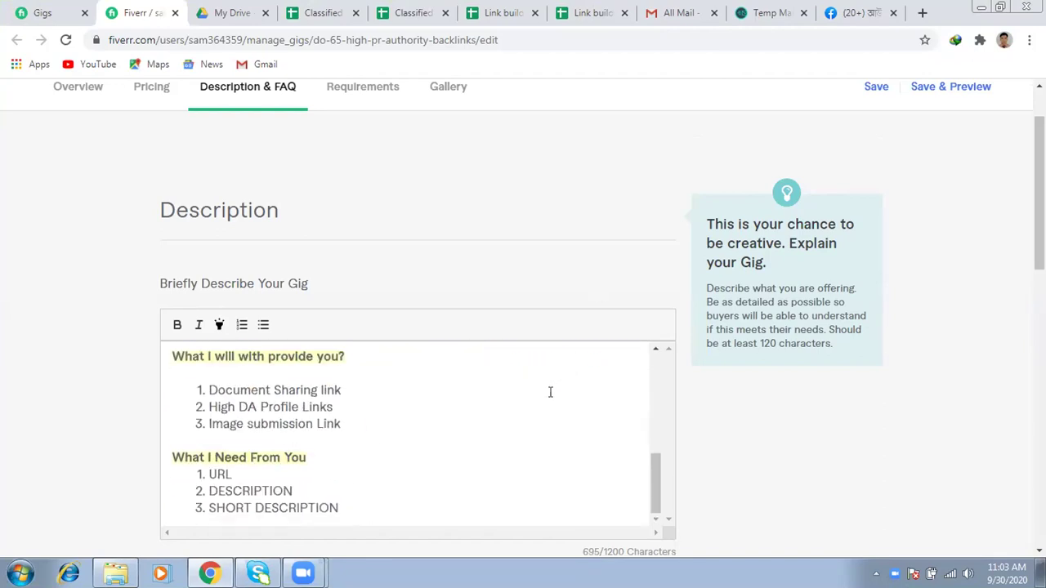
scroll(551, 390, "down", 3)
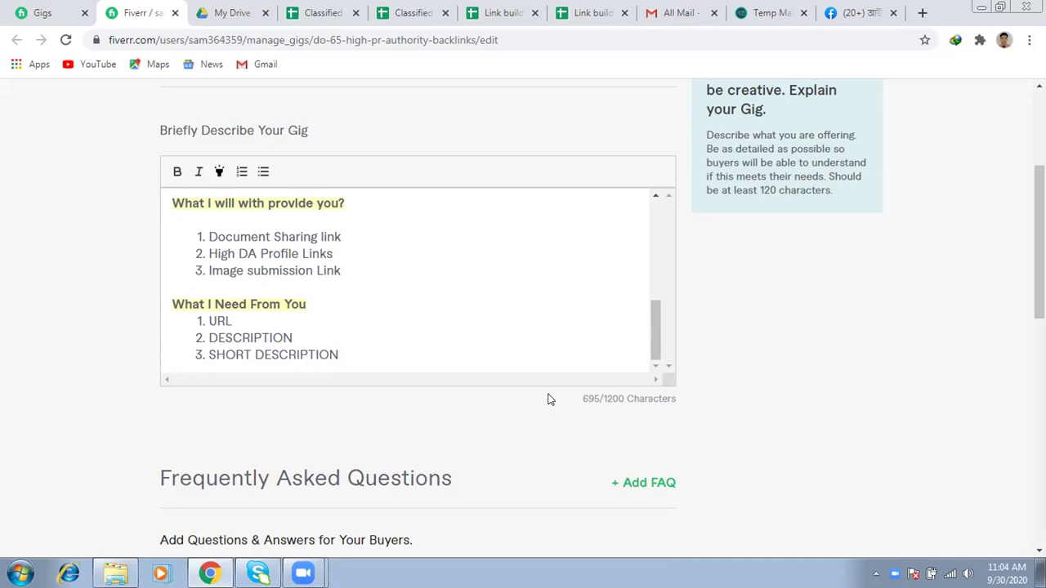
scroll(549, 399, "down", 3)
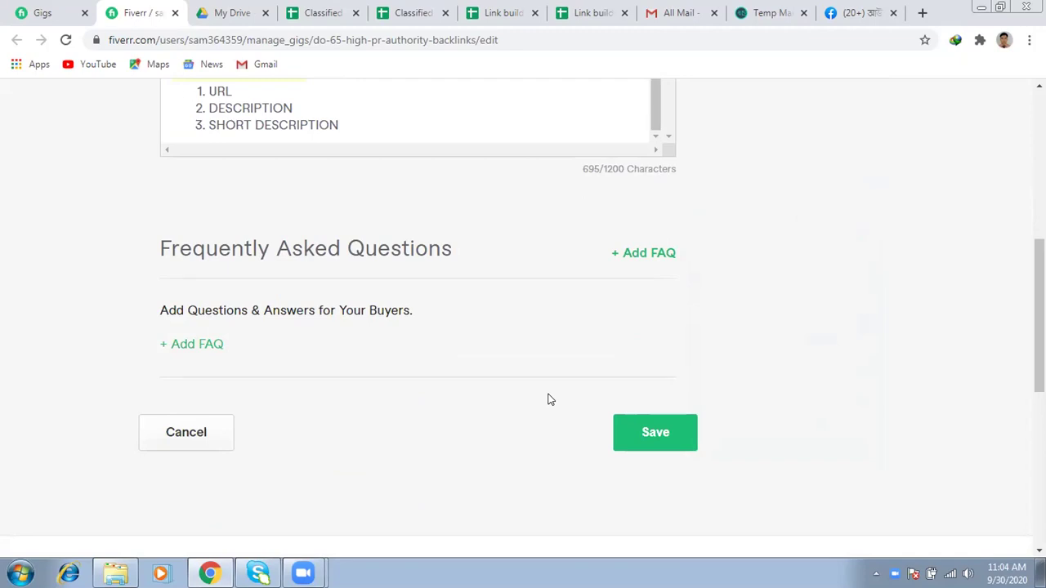
scroll(549, 399, "up", 1)
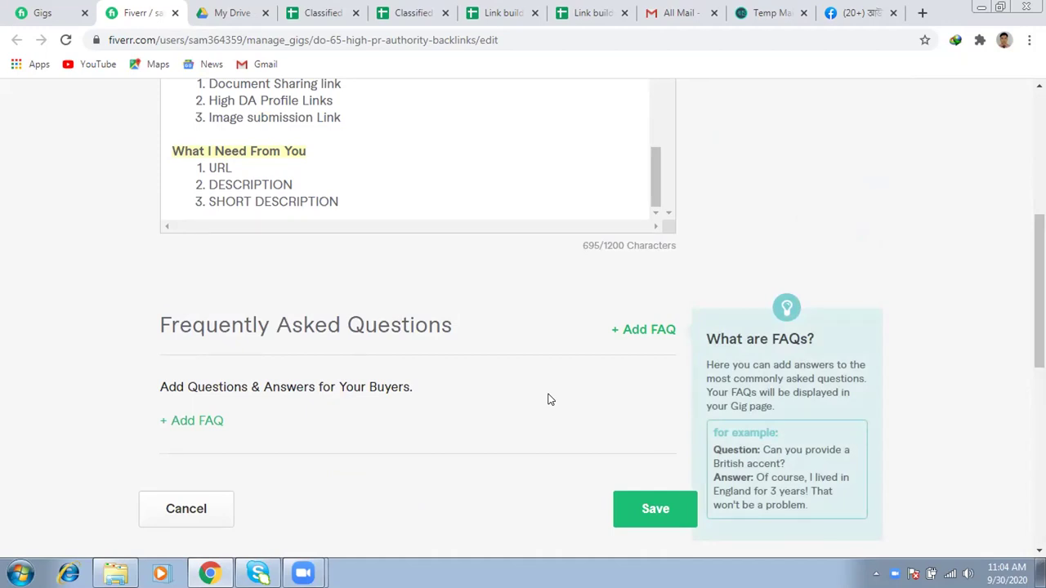
scroll(550, 399, "up", 4)
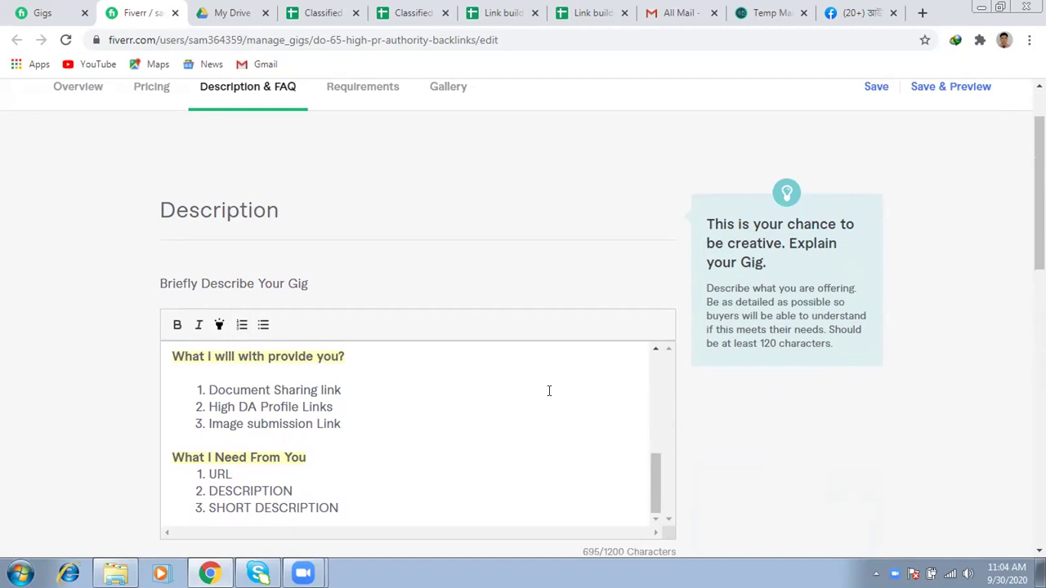
- Join "Back links" into "Backlinks" in the first sentence of the gig description
scroll(549, 391, "up", 6)
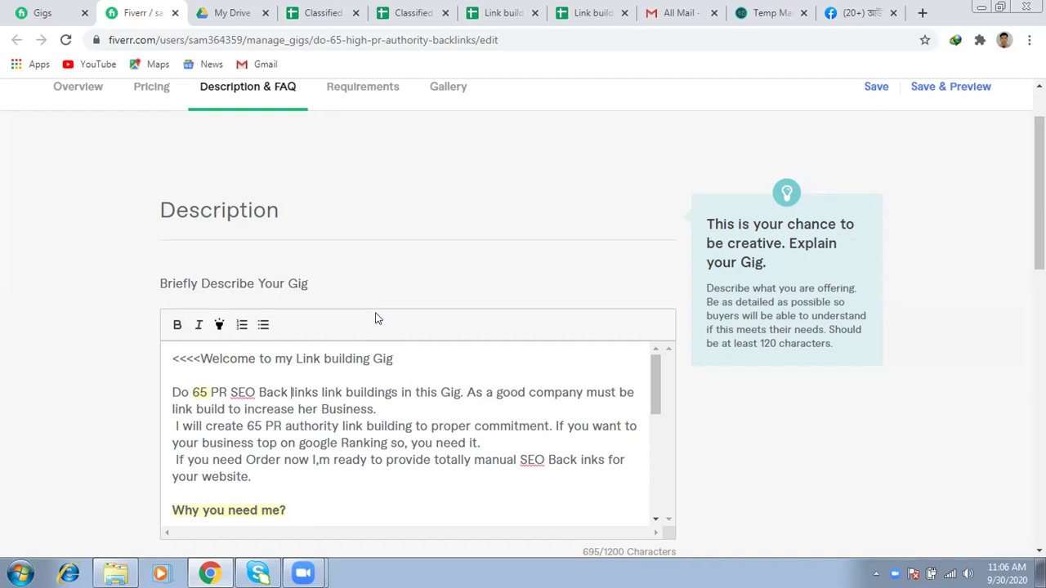
key("BackSpace")
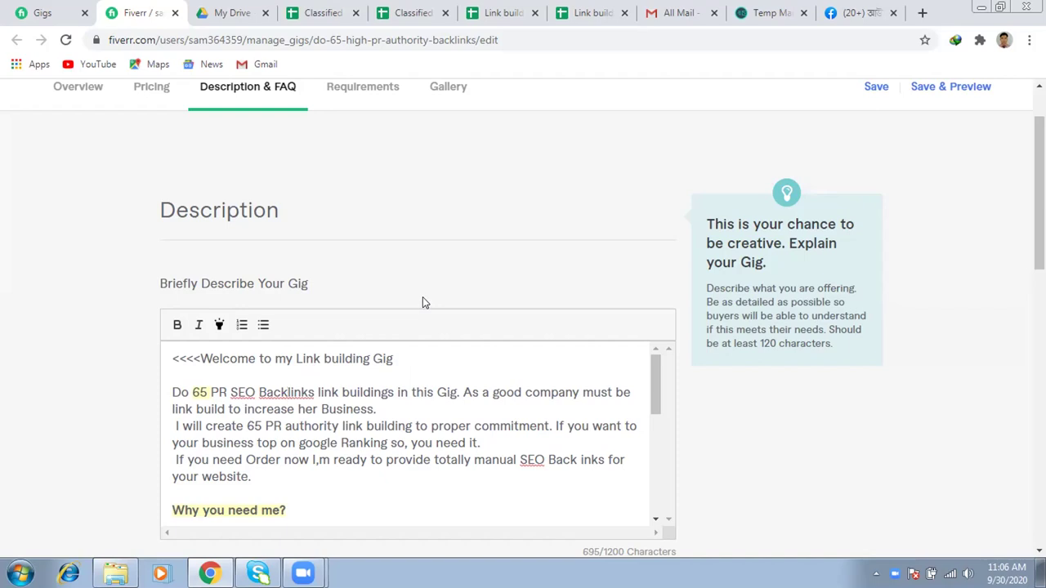
scroll(422, 297, "down", 1)
scroll(423, 294, "up", 2)
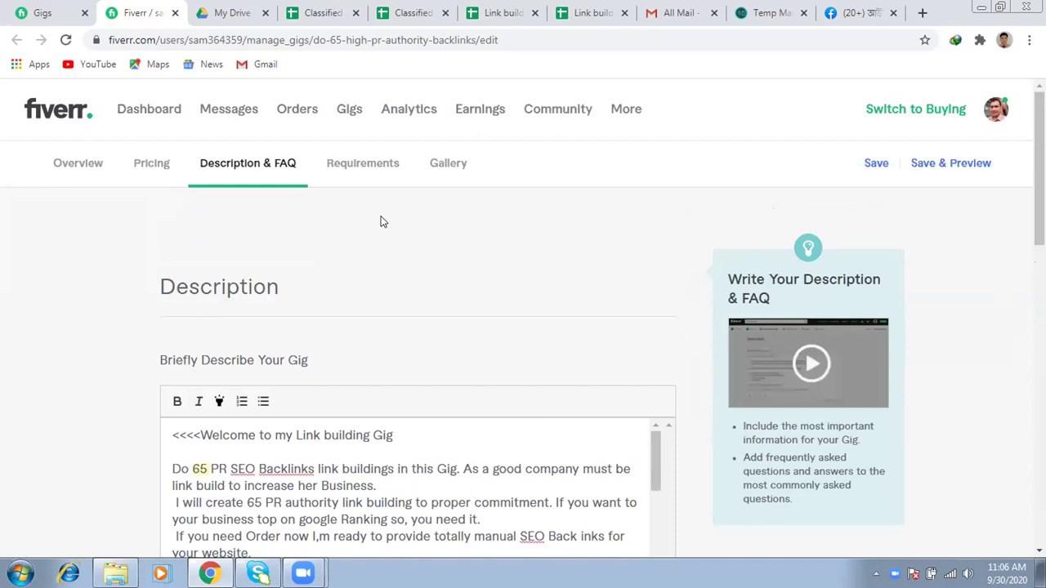
- Look over the rest of the gig description, from the opening text to the list of what is needed from the buyer
scroll(419, 312, "down", 3)
scroll(421, 309, "down", 5)
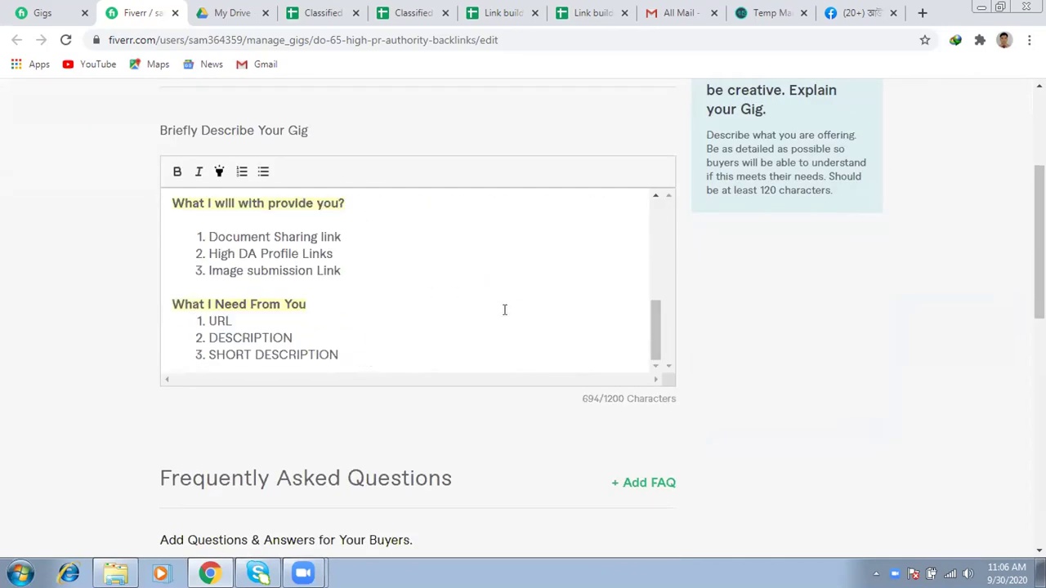
scroll(506, 308, "down", 4)
scroll(474, 274, "up", 5)
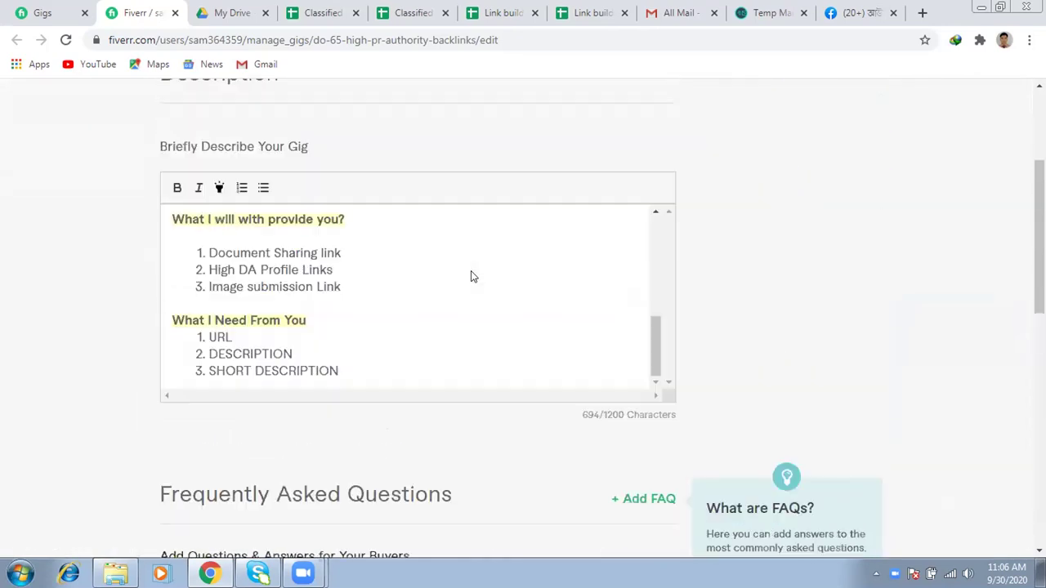
scroll(462, 267, "up", 4)
scroll(458, 261, "up", 3)
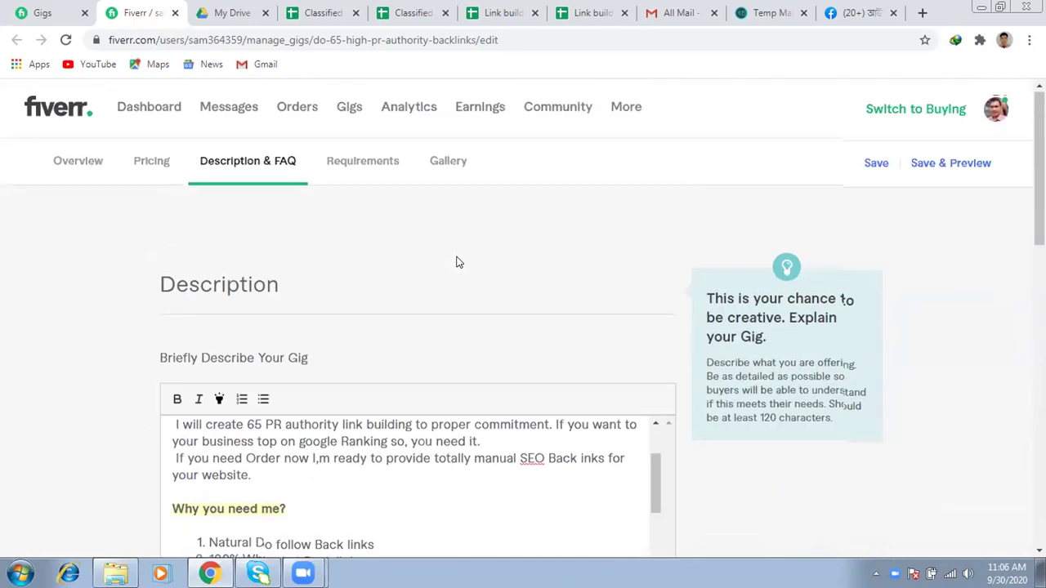
- Review the gig's buyer requirements question and its gallery, including the primary gig photo
left_click(367, 166)
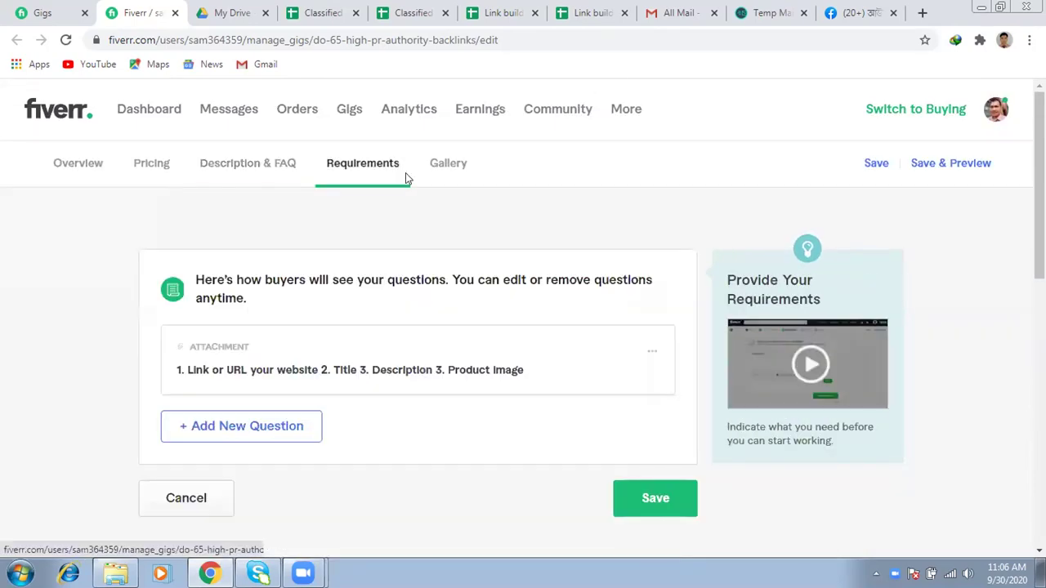
left_click(438, 168)
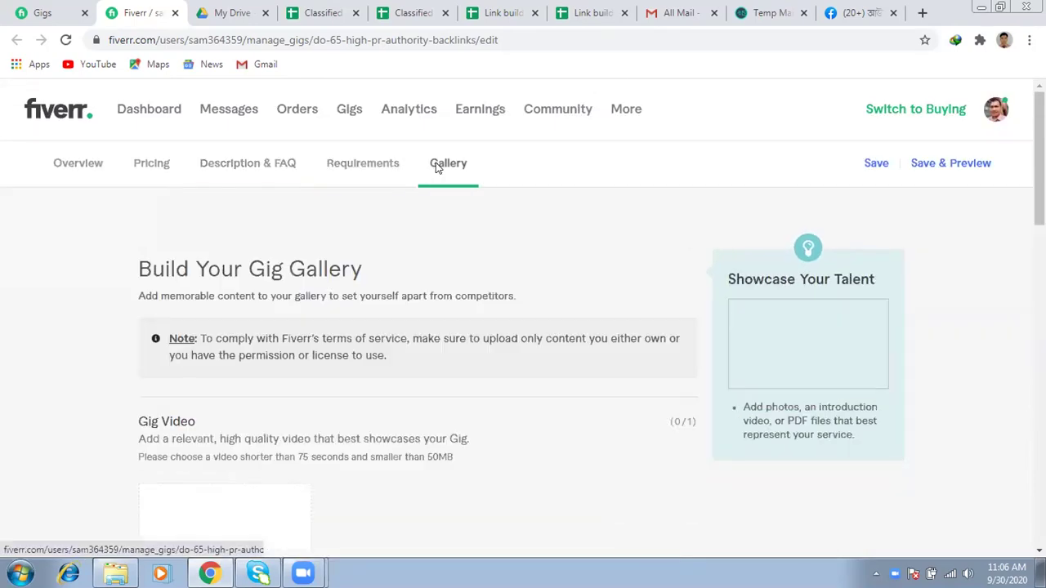
scroll(413, 220, "down", 5)
scroll(414, 220, "down", 2)
mouse_move(244, 246)
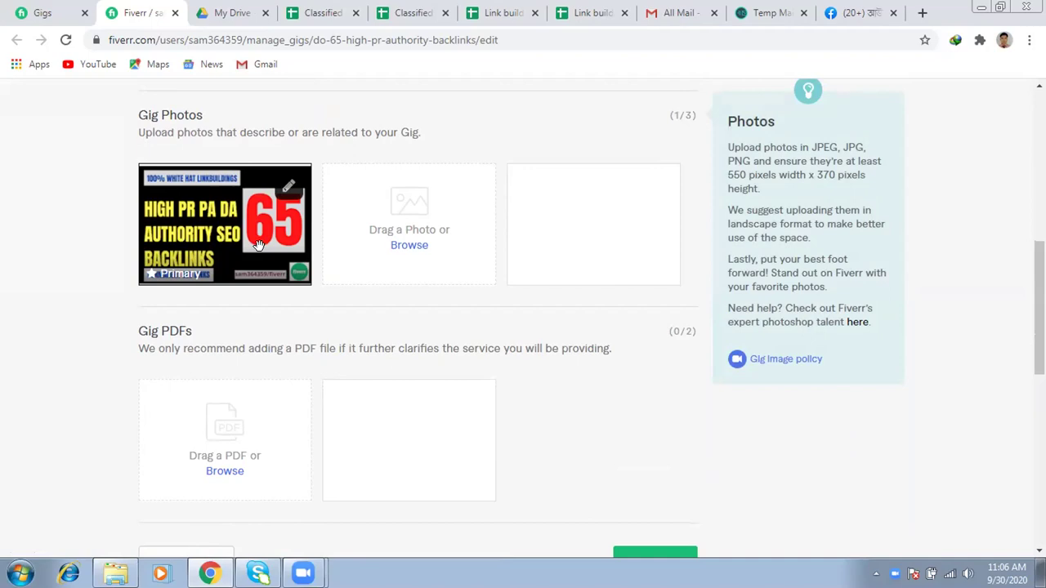
scroll(409, 116, "up", 6)
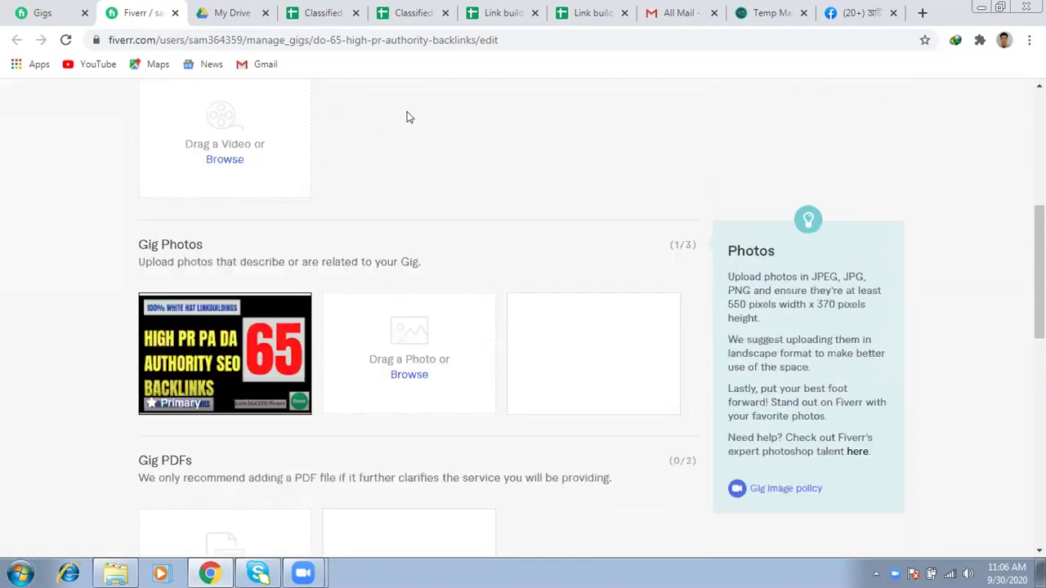
scroll(409, 117, "up", 1)
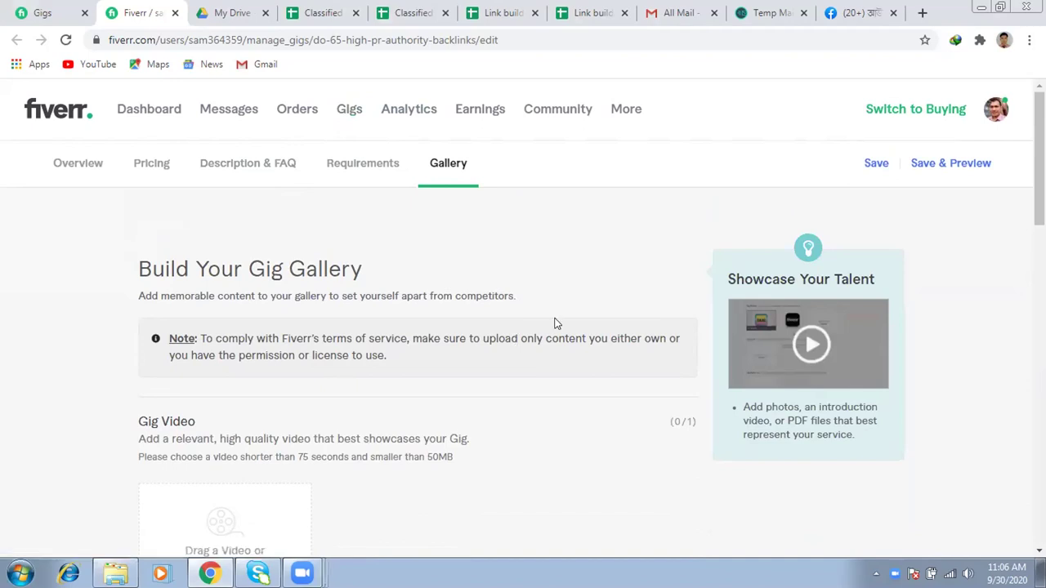
- Go to the seller's profile and open the public page of the 65 high PR authority backlinks gig
left_click(995, 109)
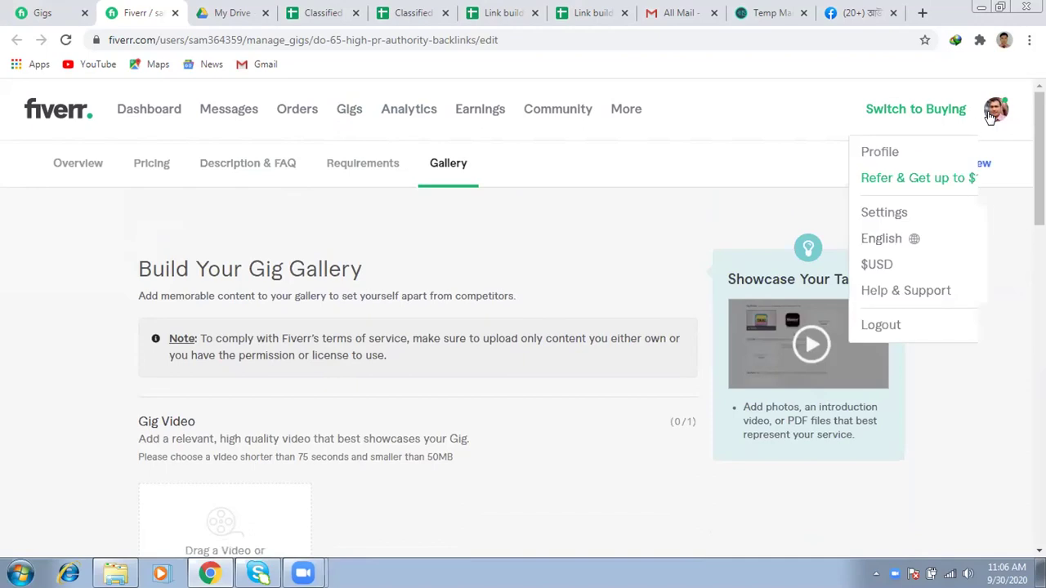
left_click(875, 159)
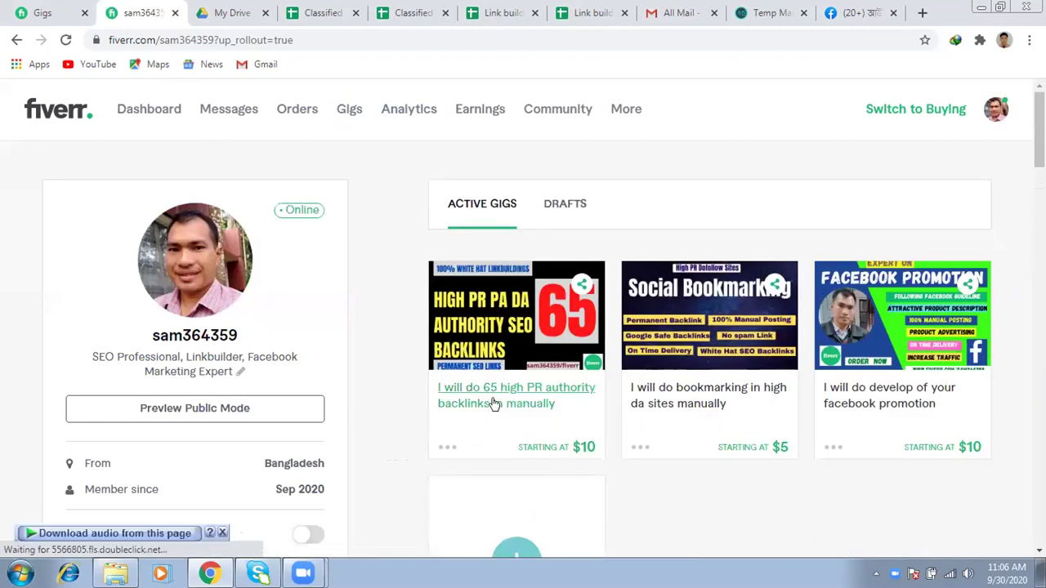
left_click(494, 404)
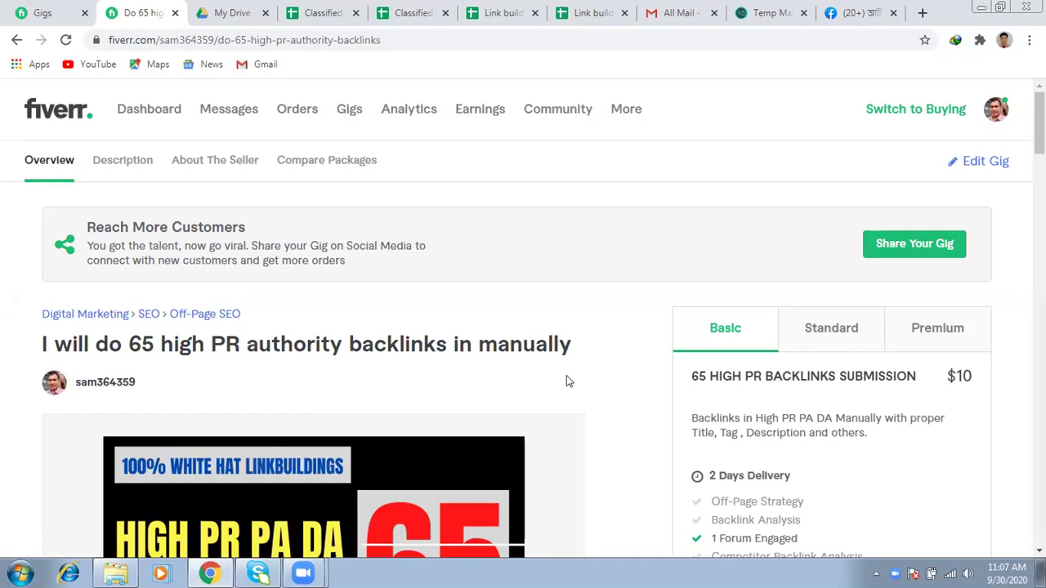
- Examine the public gig's title and the name and description of its Basic package
scroll(564, 378, "down", 2)
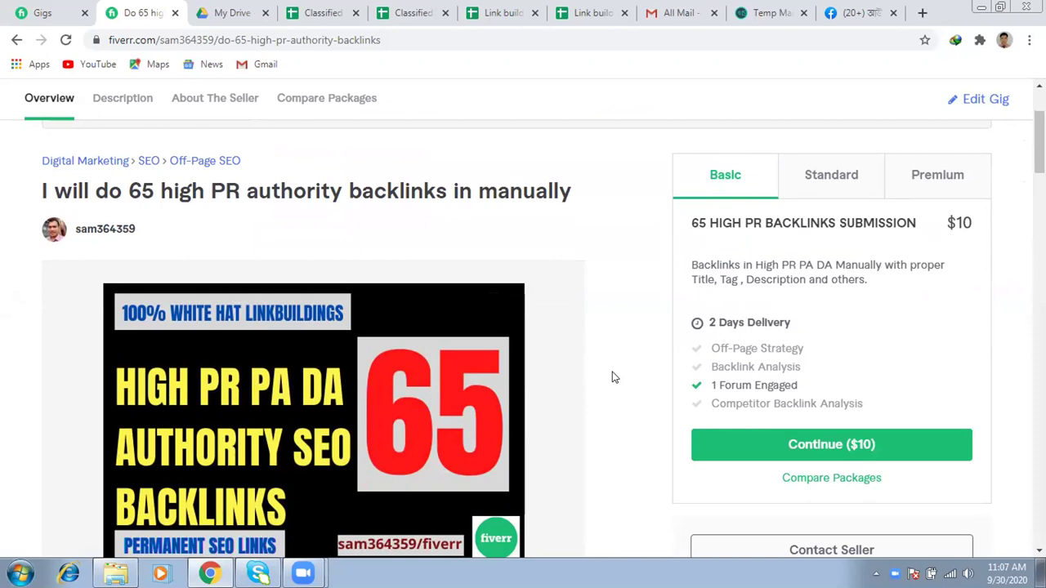
scroll(610, 359, "up", 1)
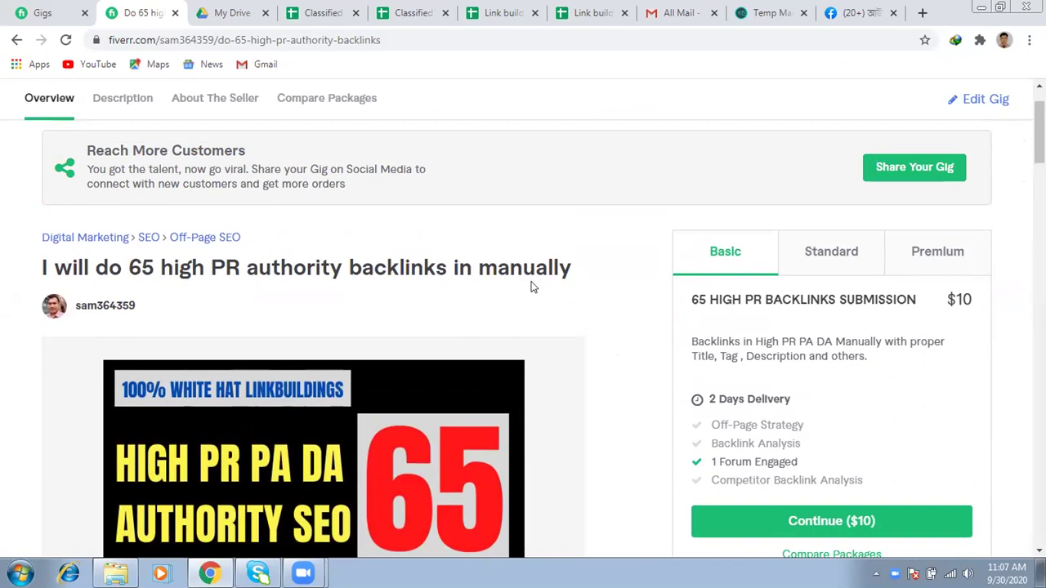
left_click_drag(761, 301, 827, 312)
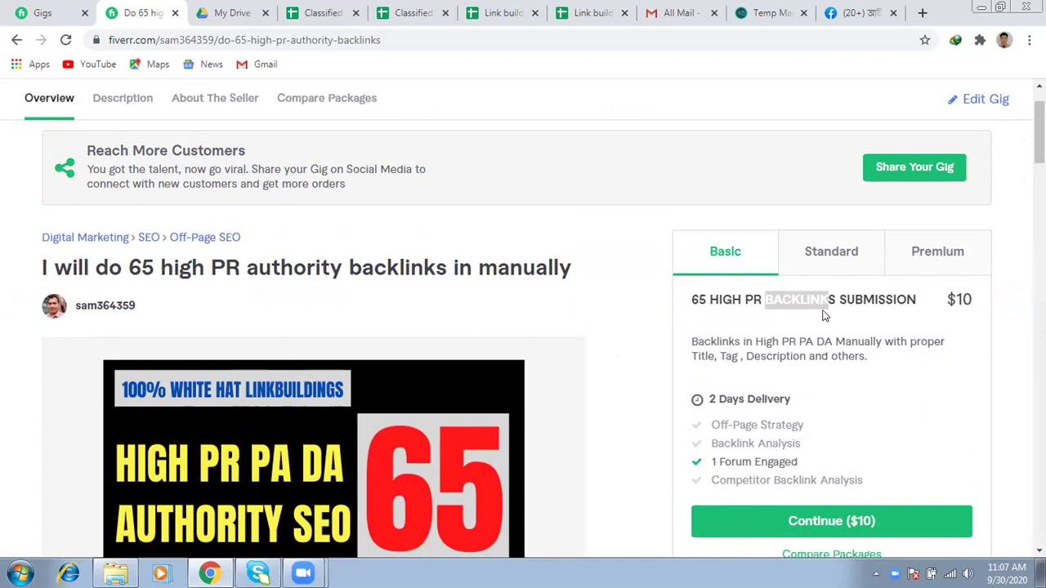
left_click(713, 342)
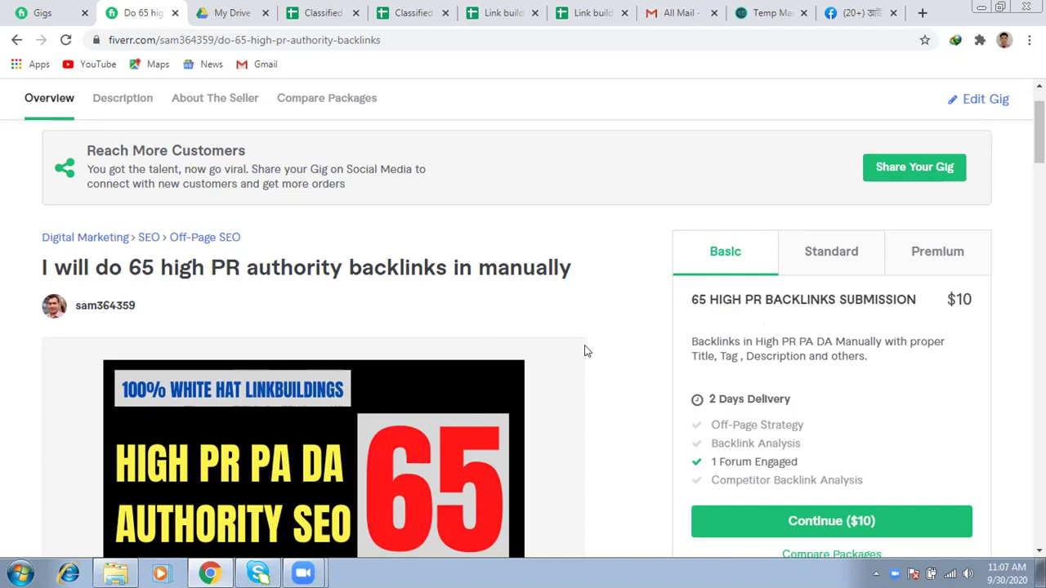
- Examine the gig image and the "About this Gig" heading and introduction on the public gig page
scroll(581, 355, "down", 1)
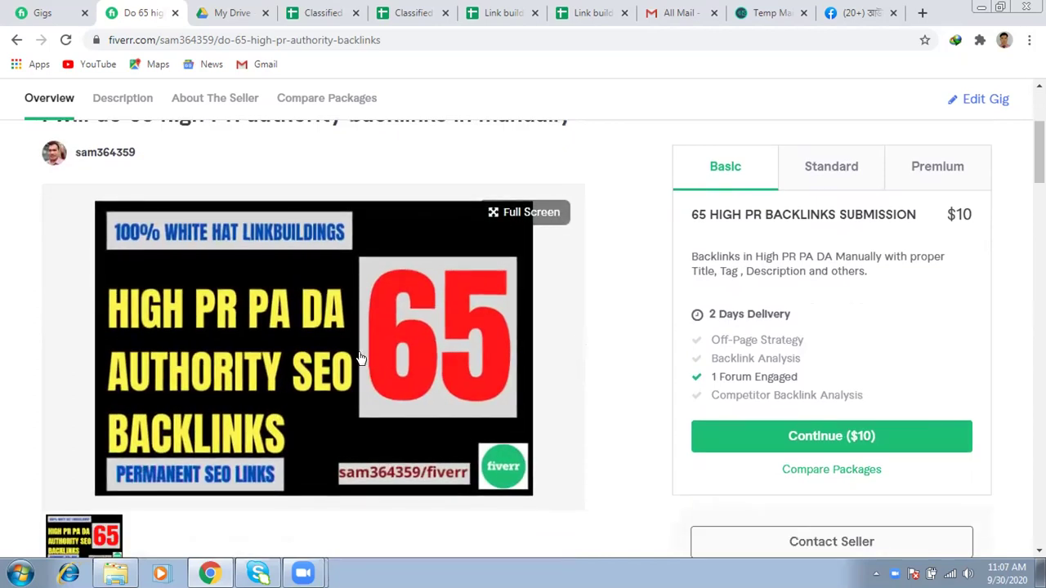
scroll(361, 355, "down", 3)
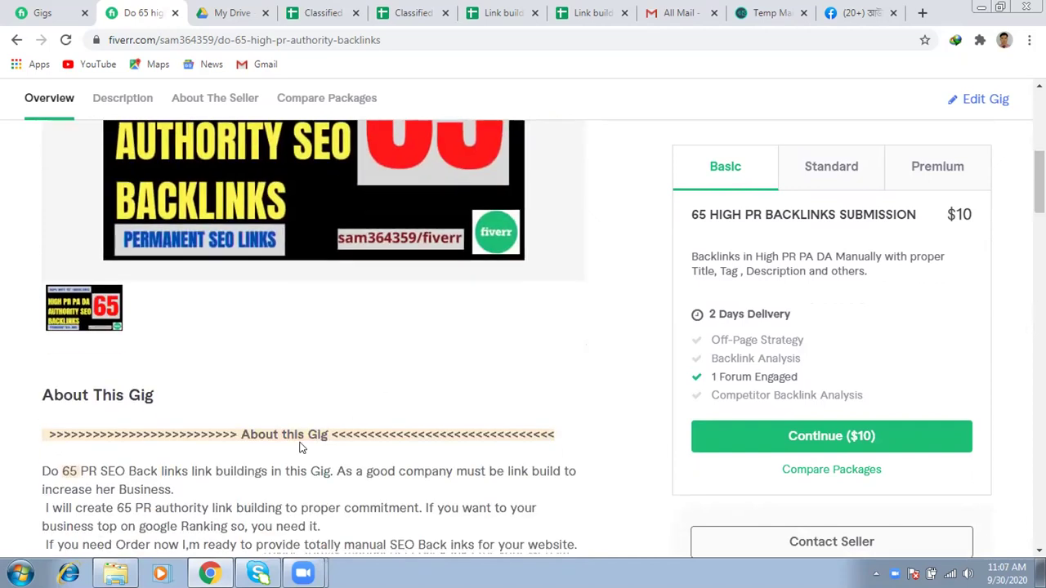
left_click_drag(242, 434, 324, 437)
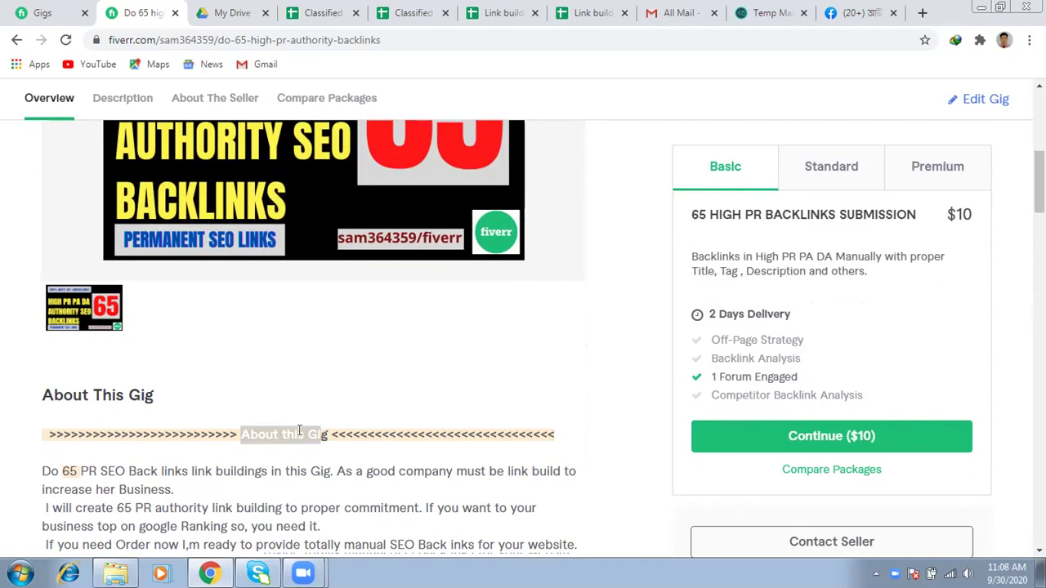
left_click(299, 431)
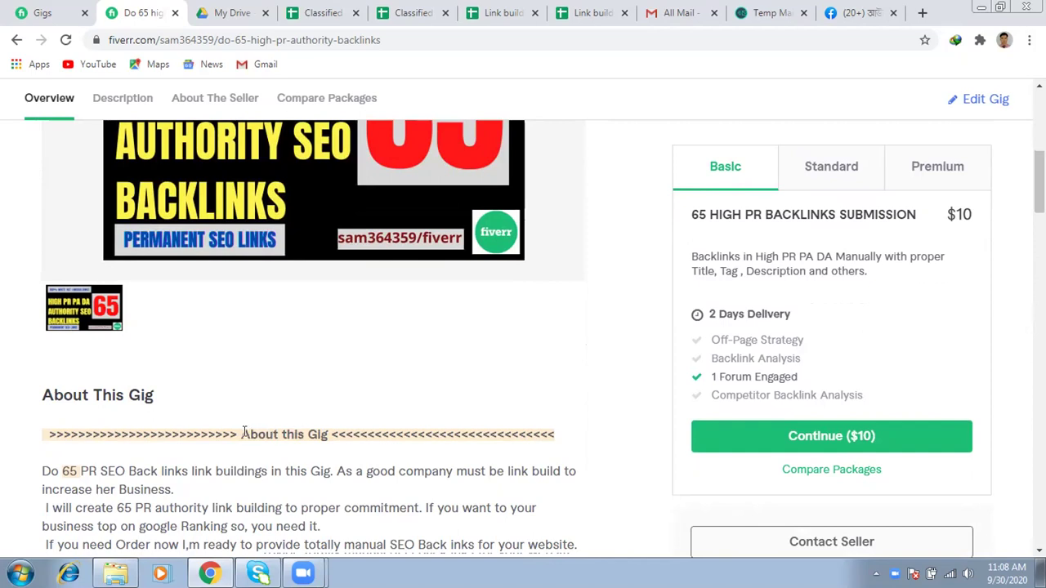
scroll(409, 384, "up", 2)
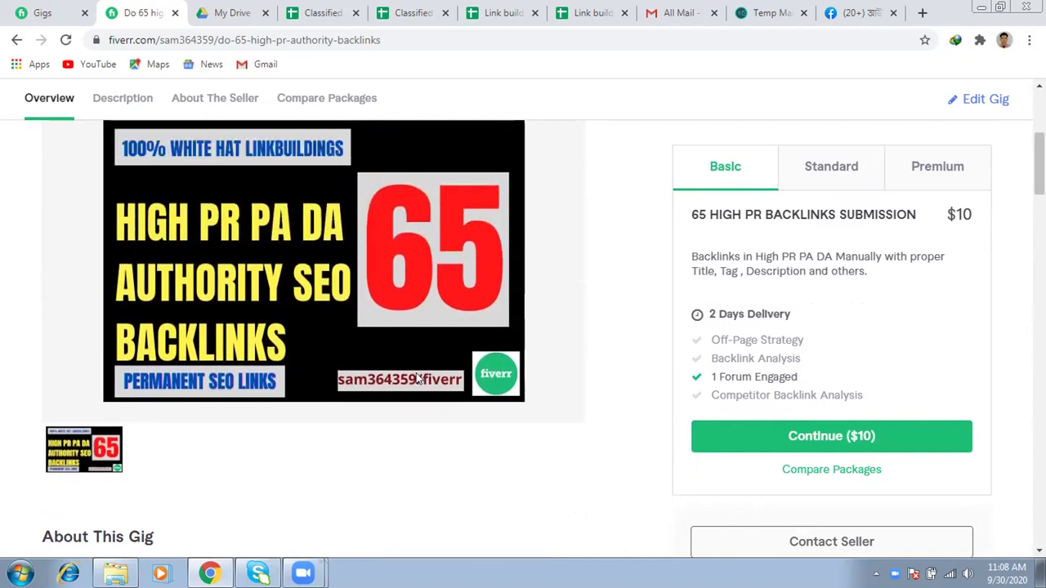
scroll(434, 368, "up", 4)
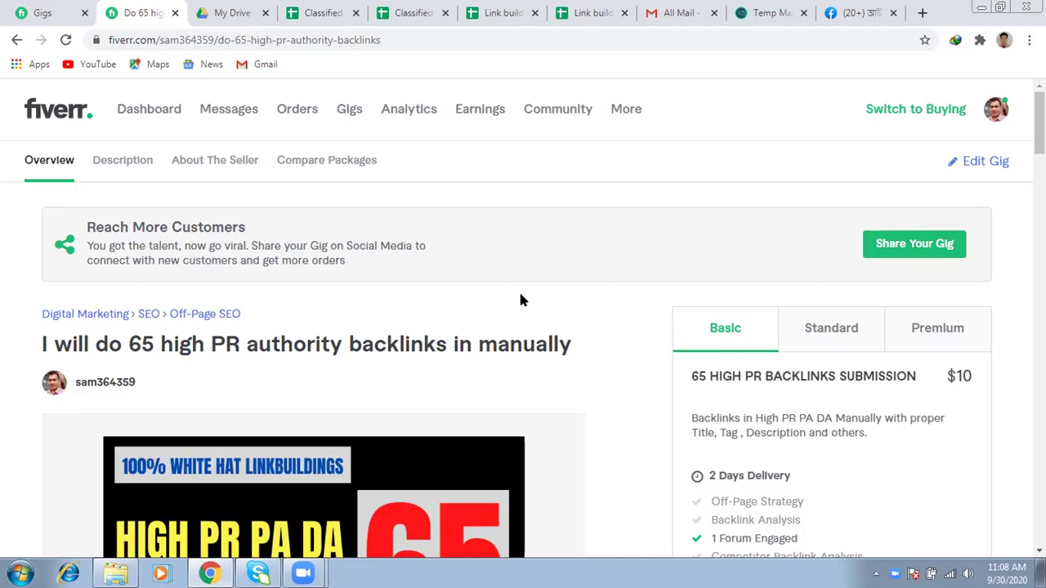
scroll(523, 388, "down", 3)
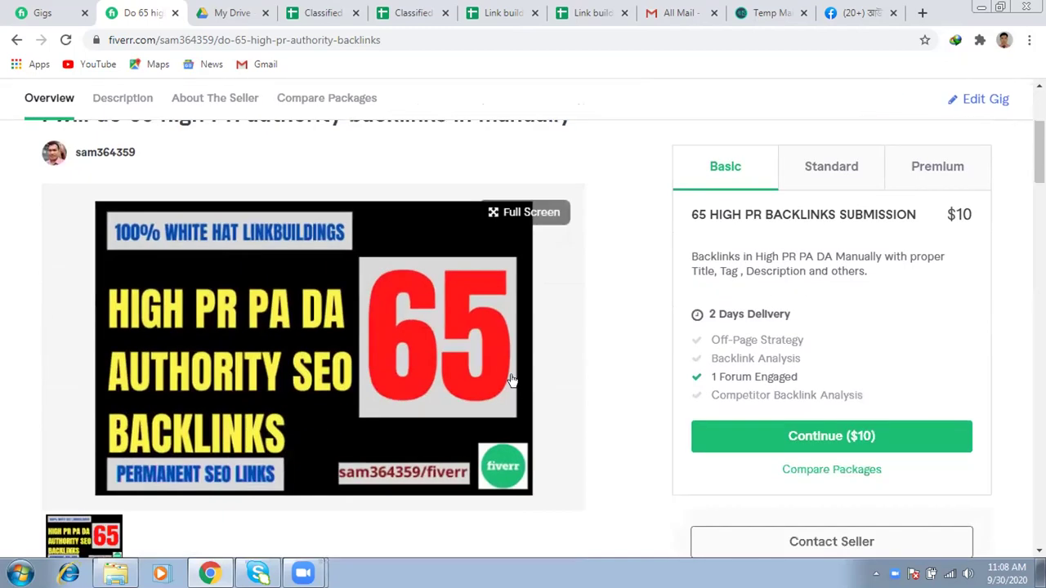
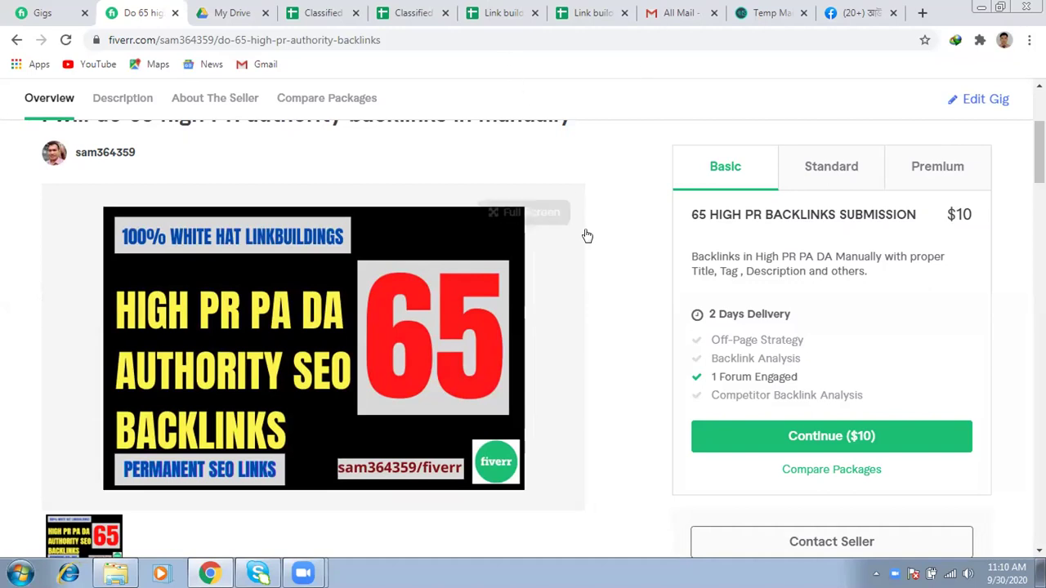
- Minimize the Chrome window and start Tor Browser from the desktop
mouse_move(515, 225)
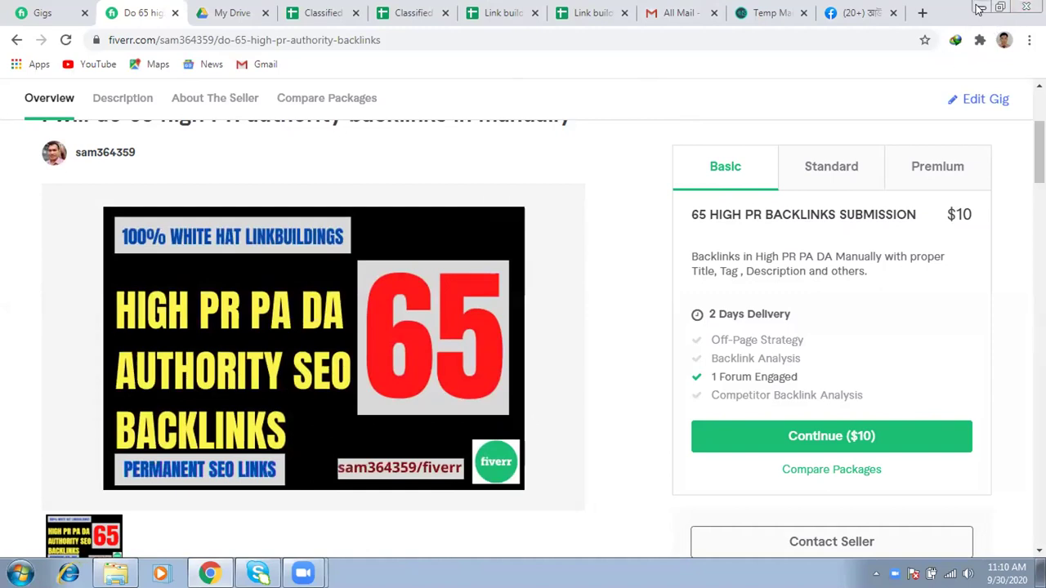
left_click(980, 8)
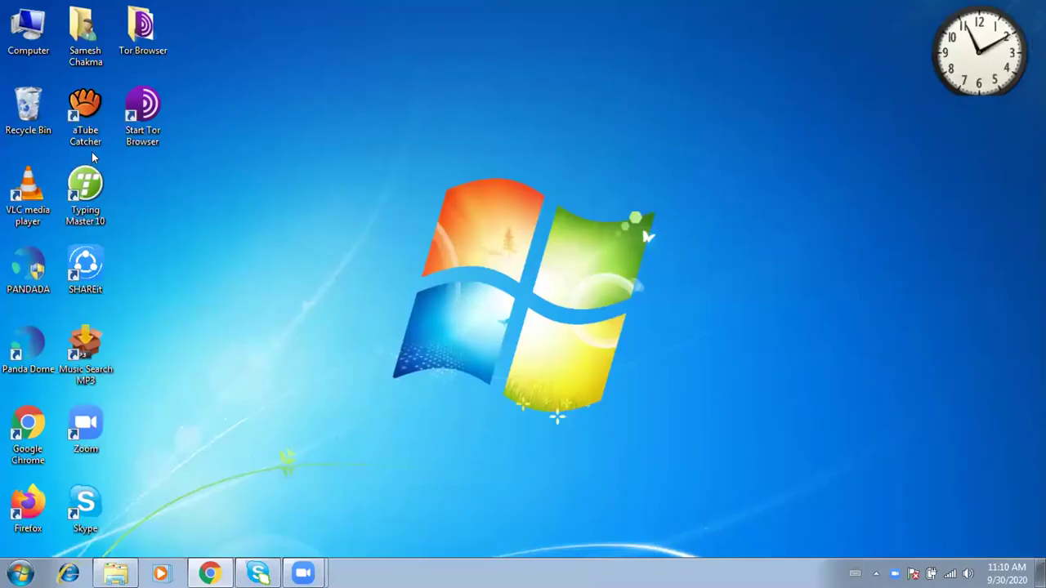
double_click(143, 111)
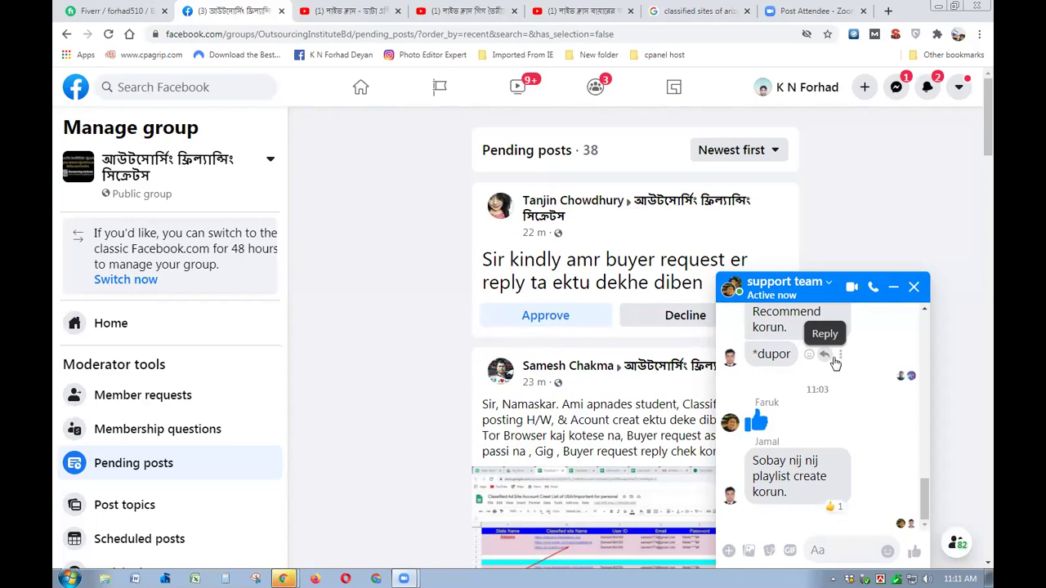
- Close the support team chat on Facebook and open the newest notification about a group post needing approval
left_click(913, 289)
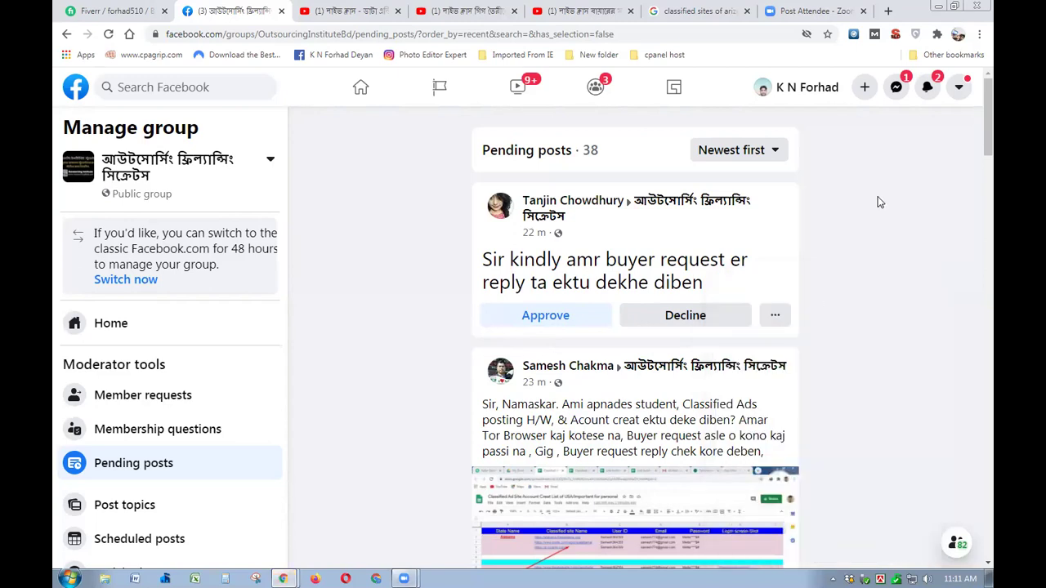
left_click(929, 87)
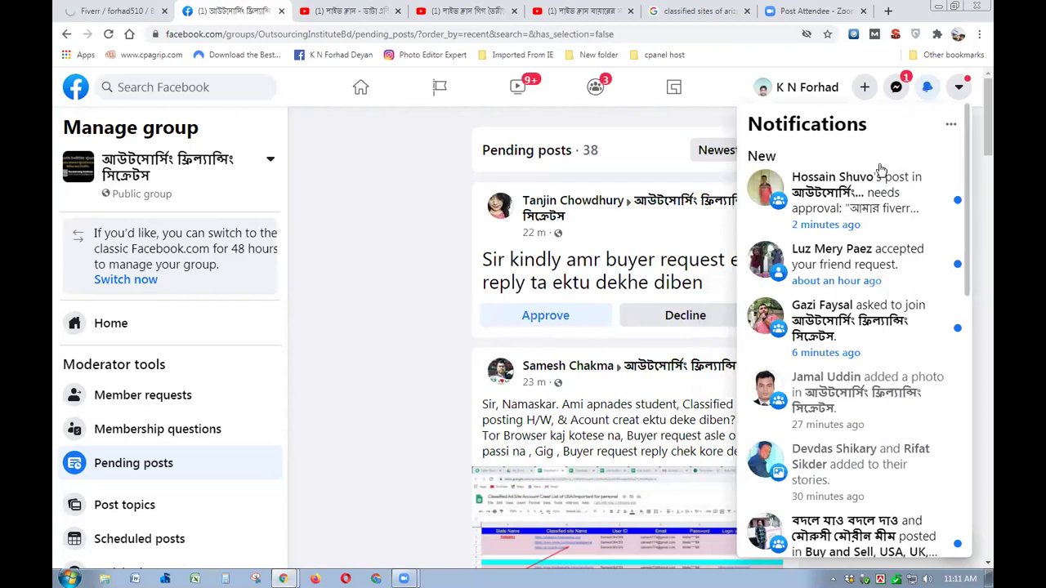
left_click(863, 193)
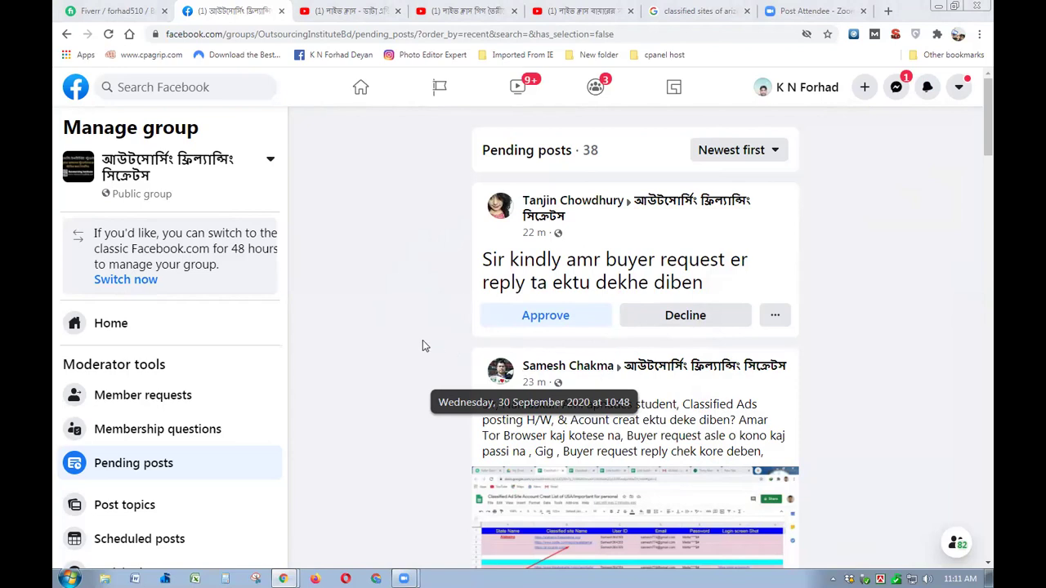
- Reload the group's pending posts and expand the new student's full post about joining classes by mobile phone
left_click(109, 34)
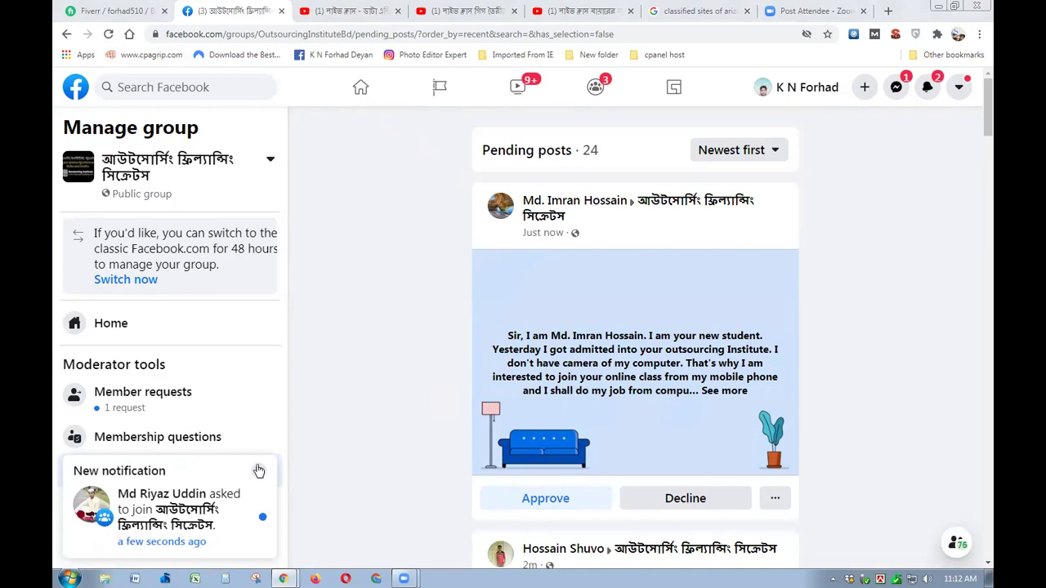
left_click(259, 472)
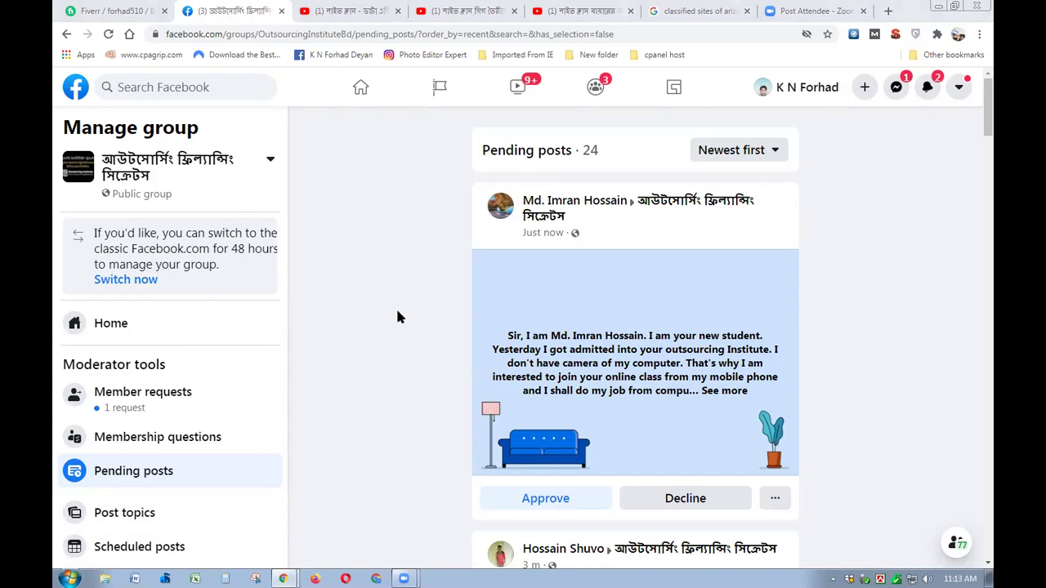
left_click(723, 390)
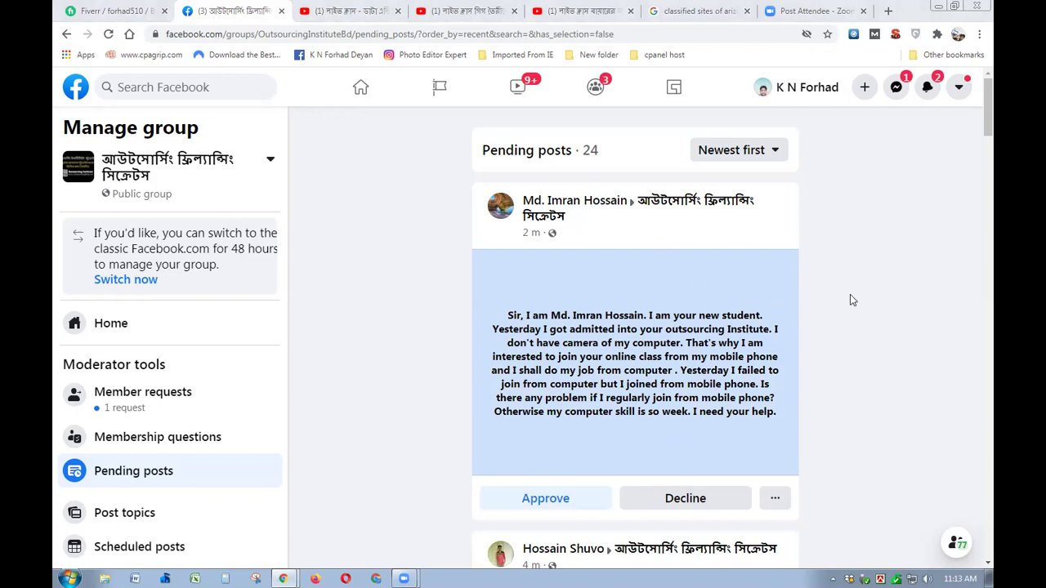
- Open the new student's pending post asking for a Fiverr account check and decline it
scroll(776, 310, "down", 2)
left_click(560, 368)
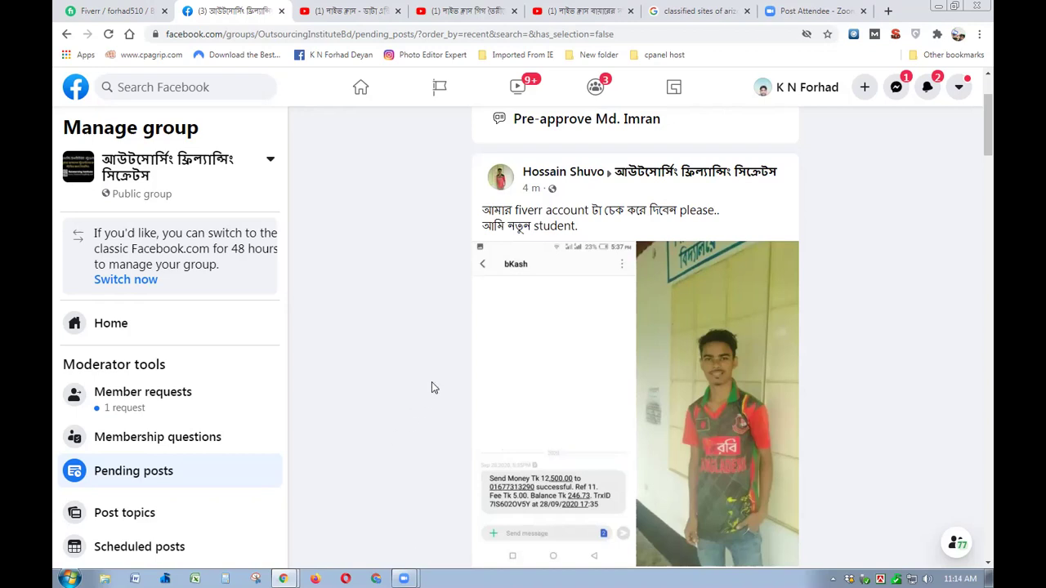
scroll(572, 384, "down", 3)
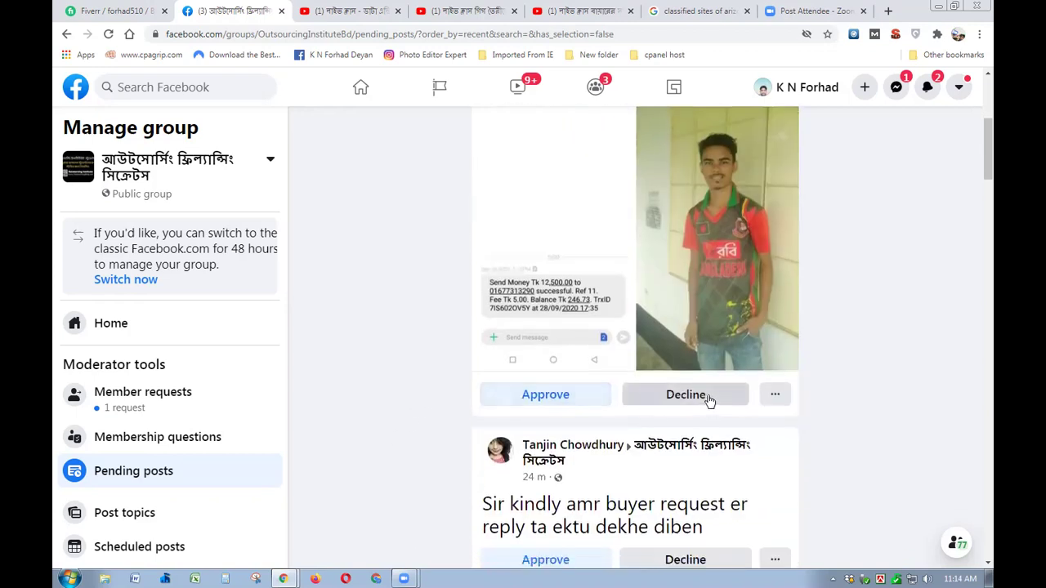
left_click(707, 397)
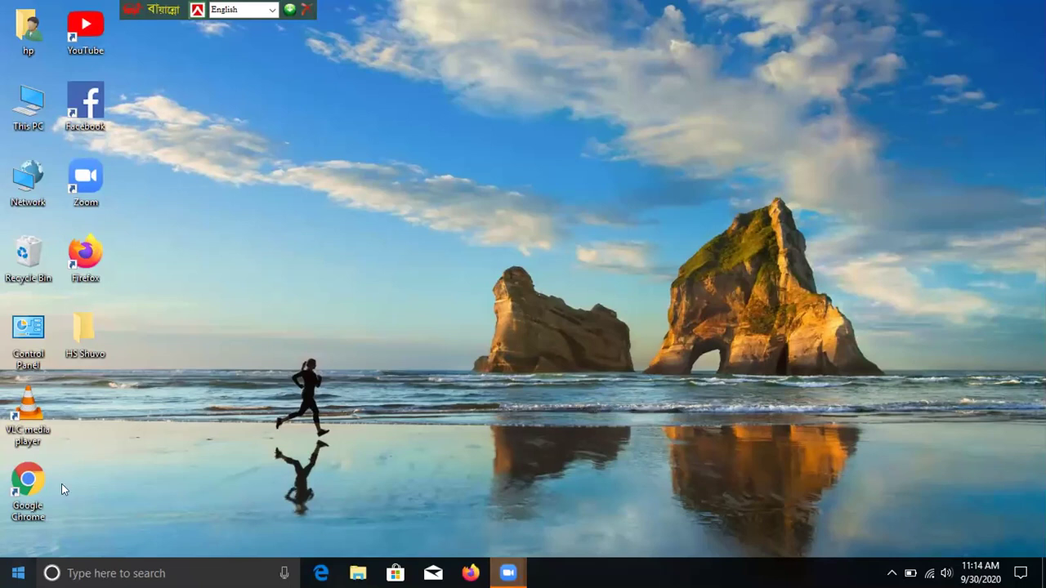
double_click(30, 487)
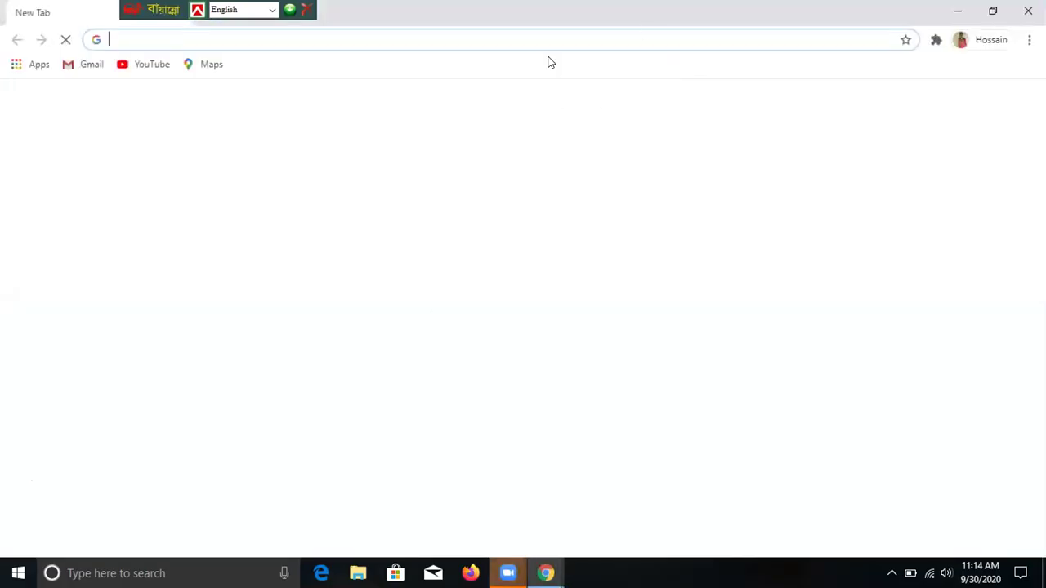
left_click(539, 33)
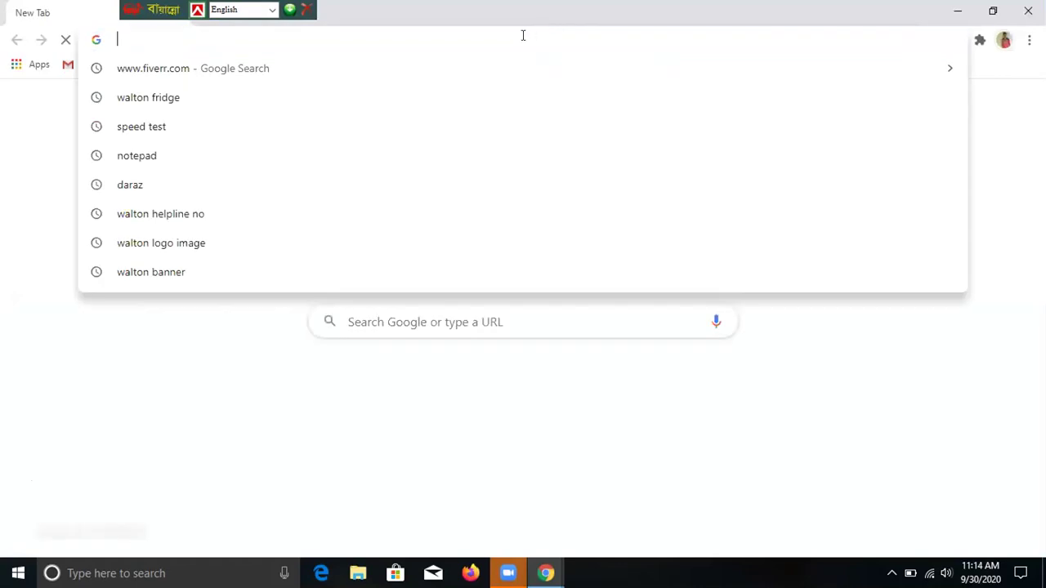
left_click(362, 70)
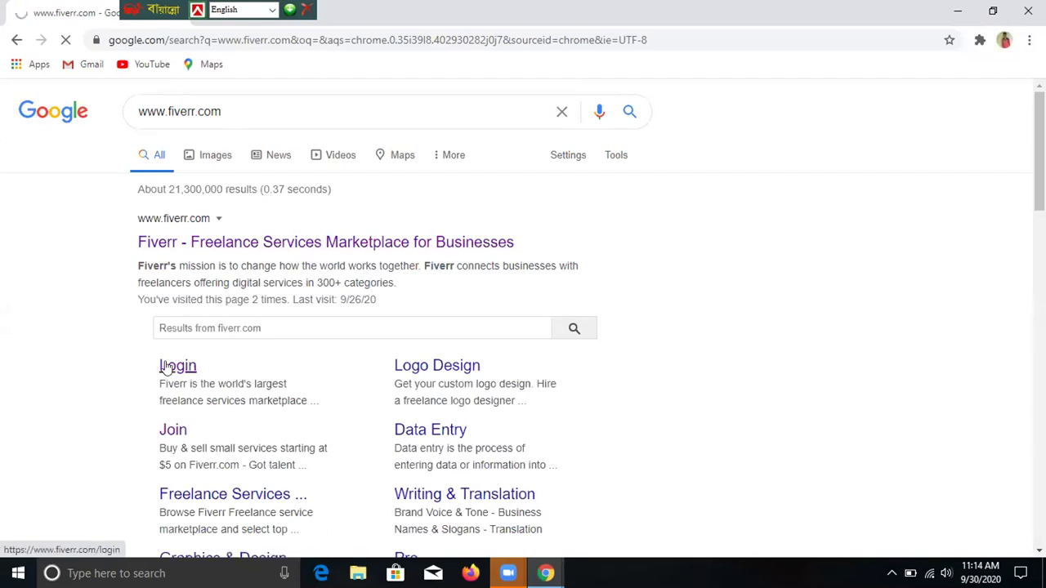
left_click(165, 366)
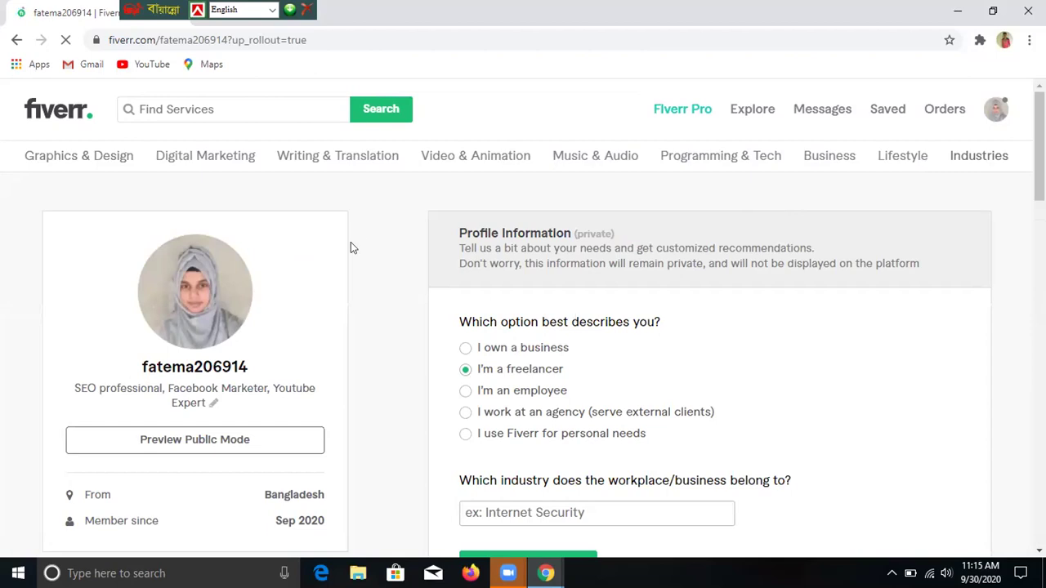
- Examine the profile card, the profile information form and the description on the student's Fiverr profile
scroll(363, 277, "down", 2)
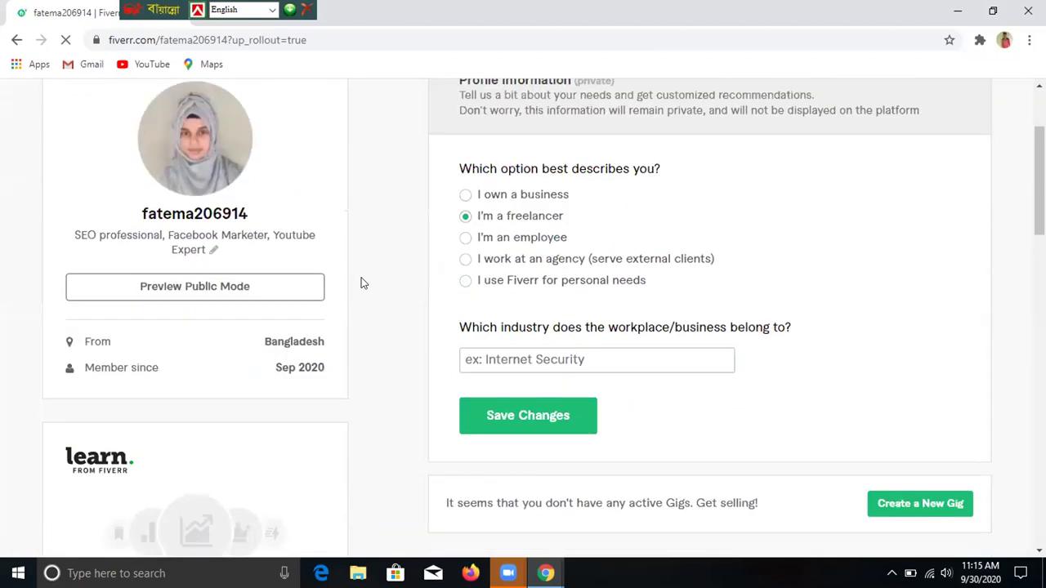
scroll(363, 282, "down", 2)
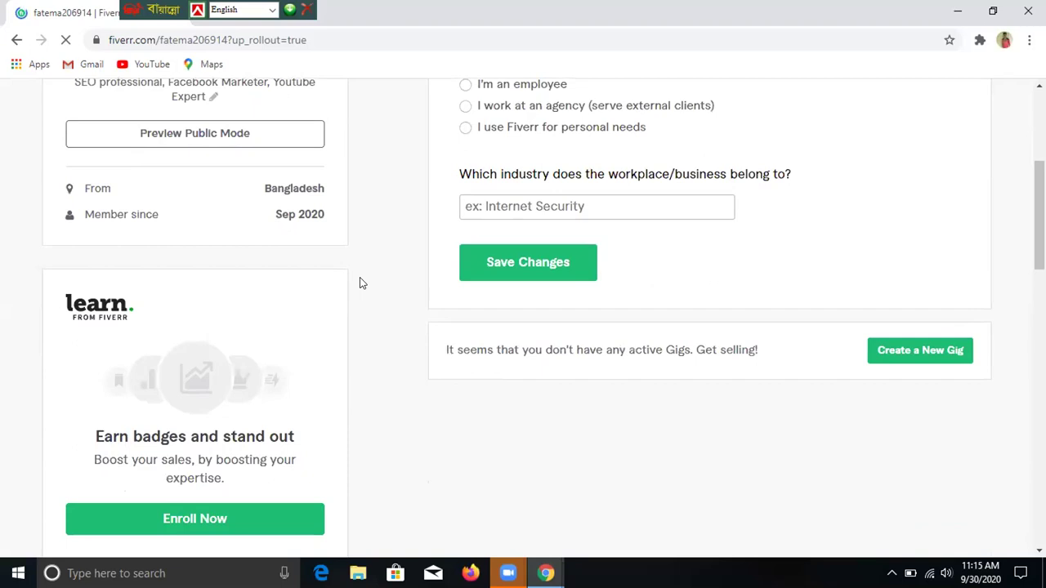
scroll(363, 282, "down", 5)
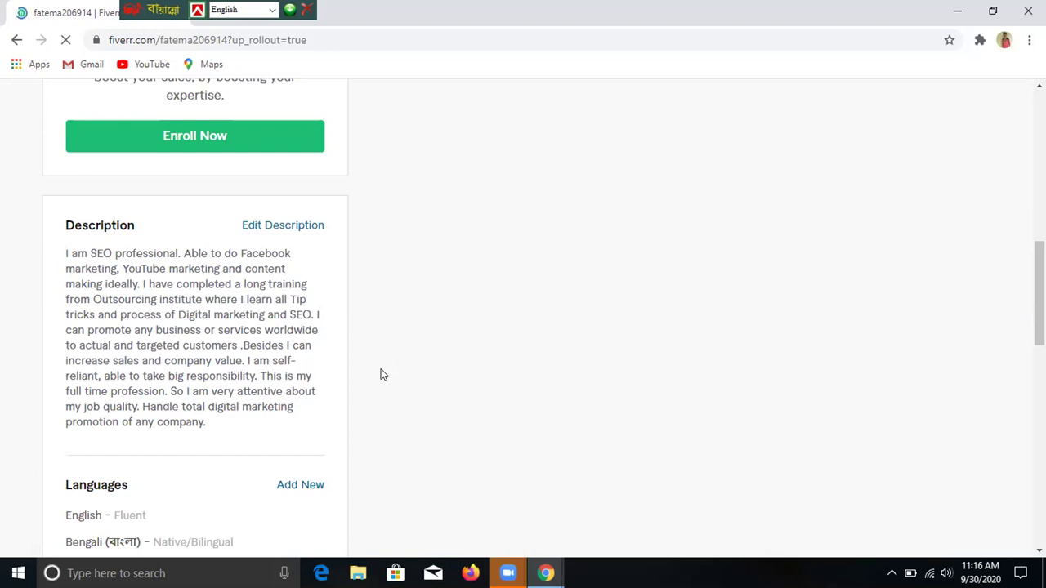
scroll(378, 379, "down", 2)
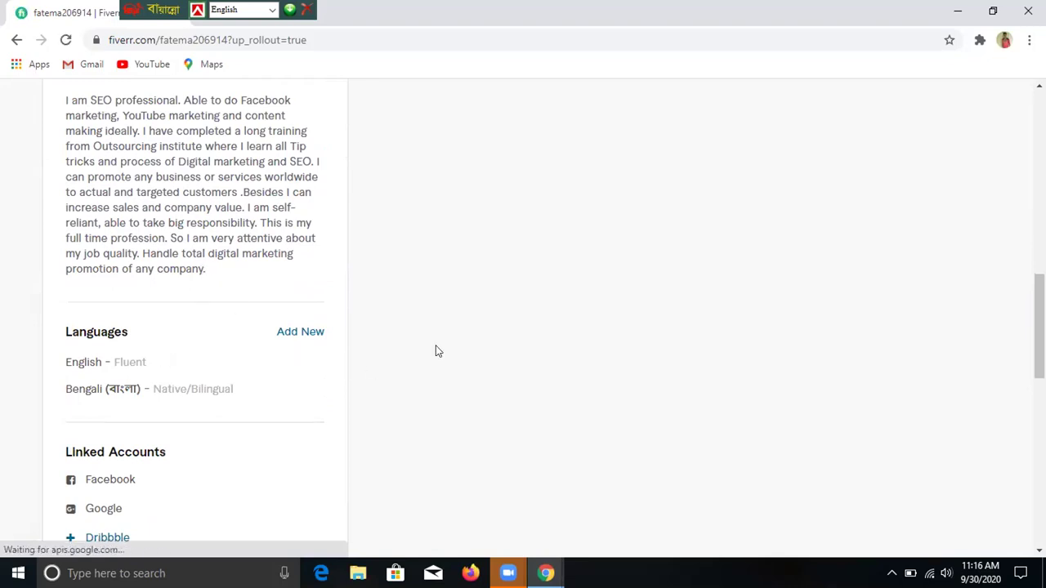
- Review the languages, linked accounts, skills, education and certification sections of the Fiverr profile
scroll(348, 363, "down", 2)
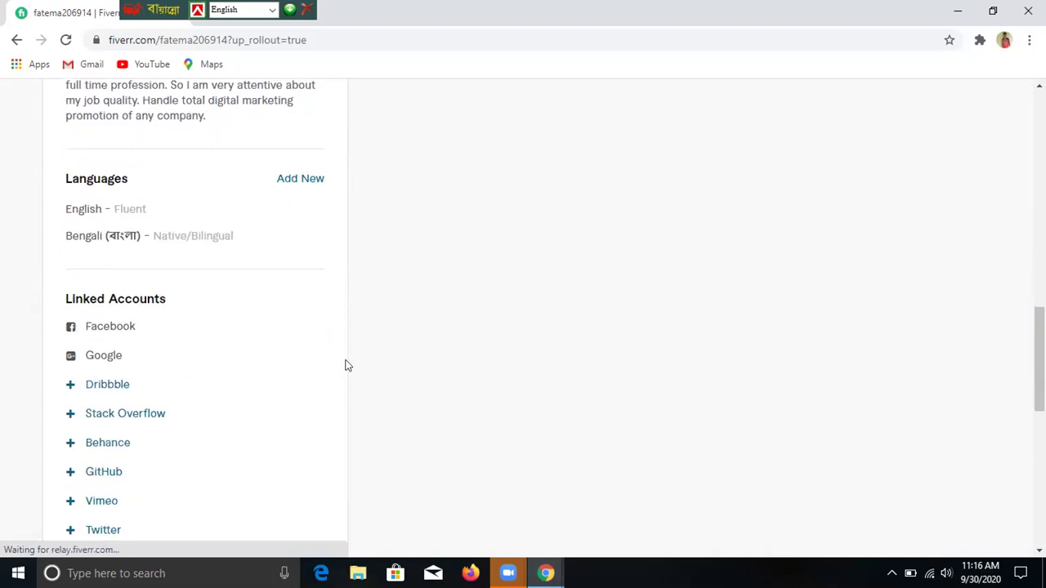
scroll(384, 380, "down", 3)
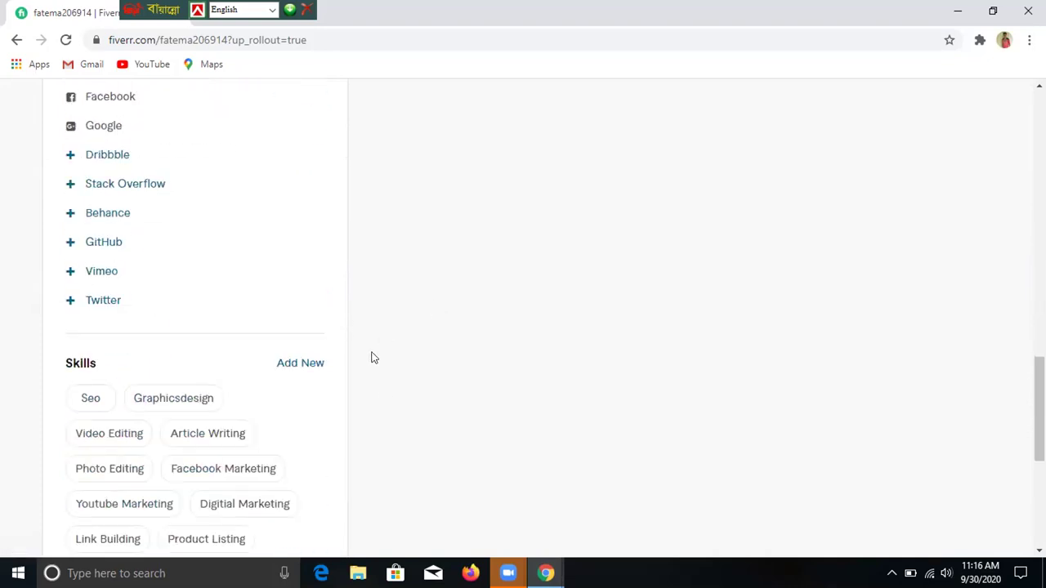
scroll(373, 357, "up", 3)
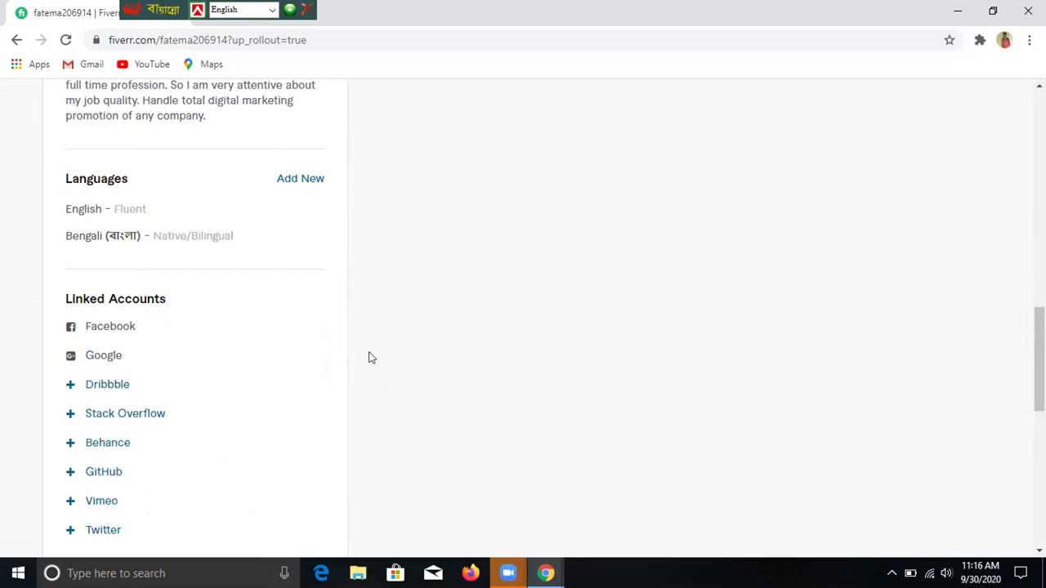
scroll(370, 364, "down", 2)
scroll(369, 363, "down", 2)
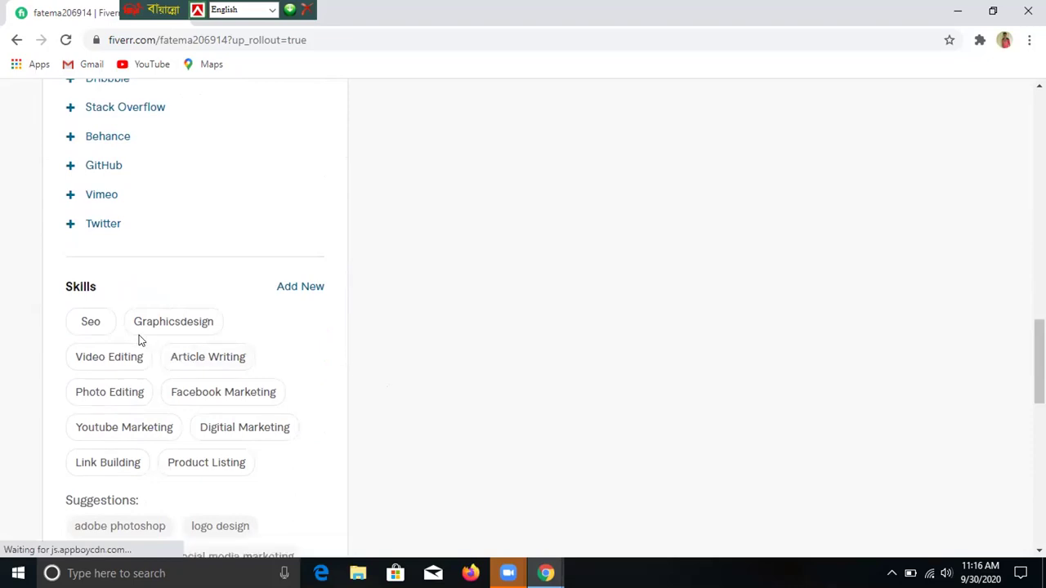
mouse_move(132, 329)
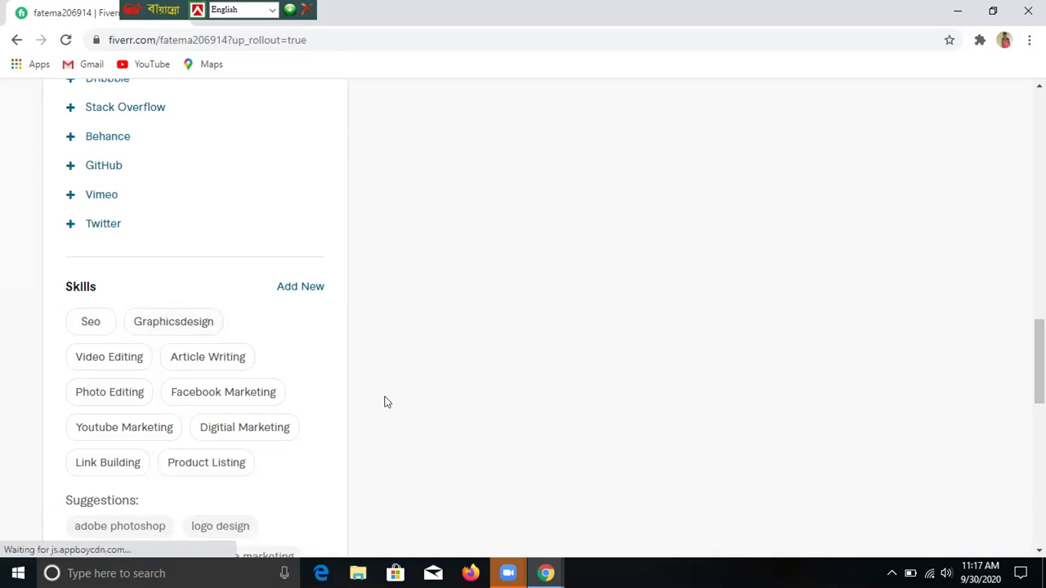
scroll(386, 402, "down", 4)
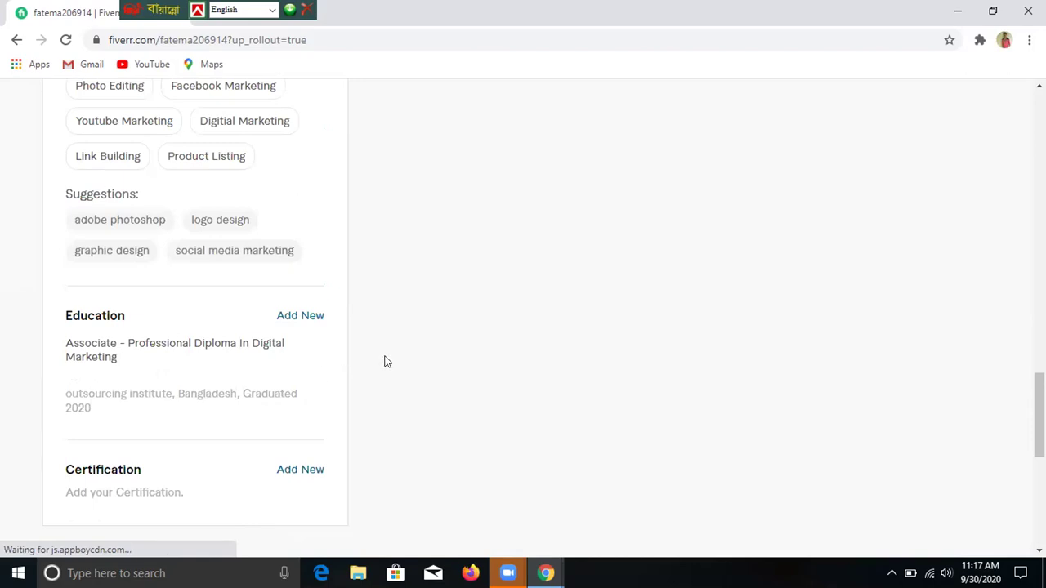
scroll(384, 363, "down", 3)
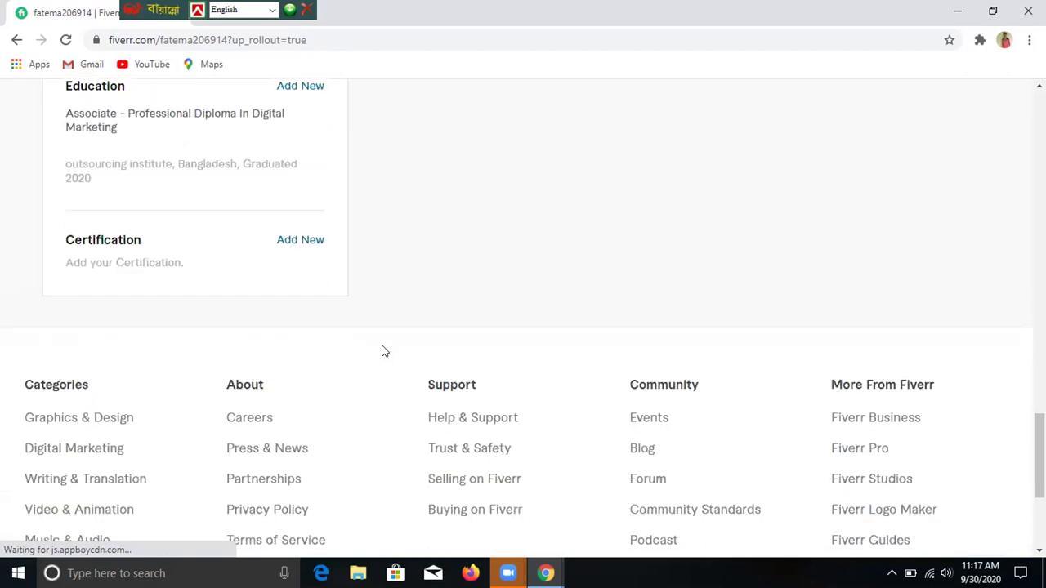
- Save the private profile information with "I'm a freelancer" selected
scroll(384, 343, "up", 7)
scroll(376, 329, "up", 12)
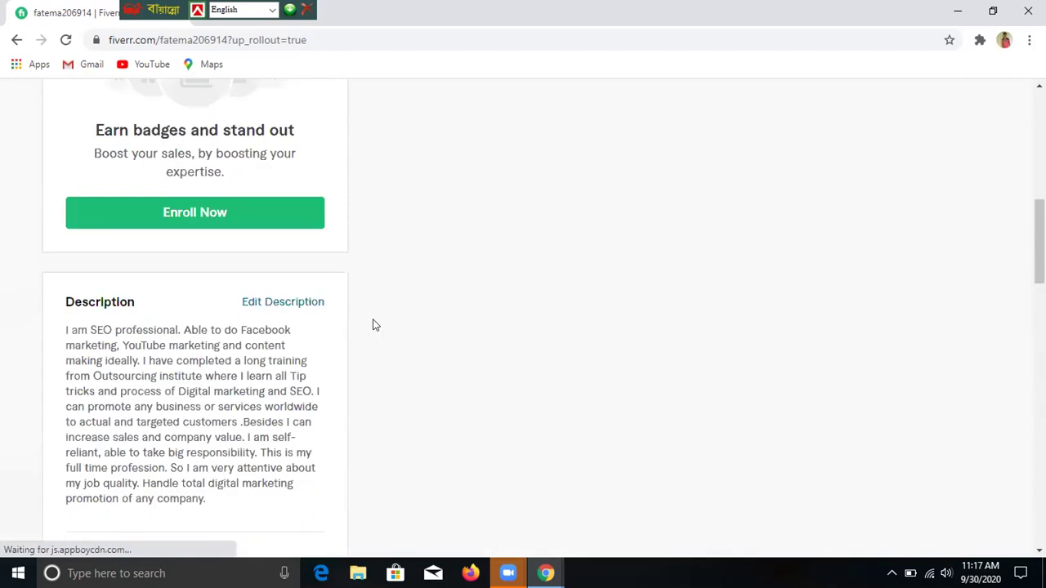
scroll(394, 325, "up", 3)
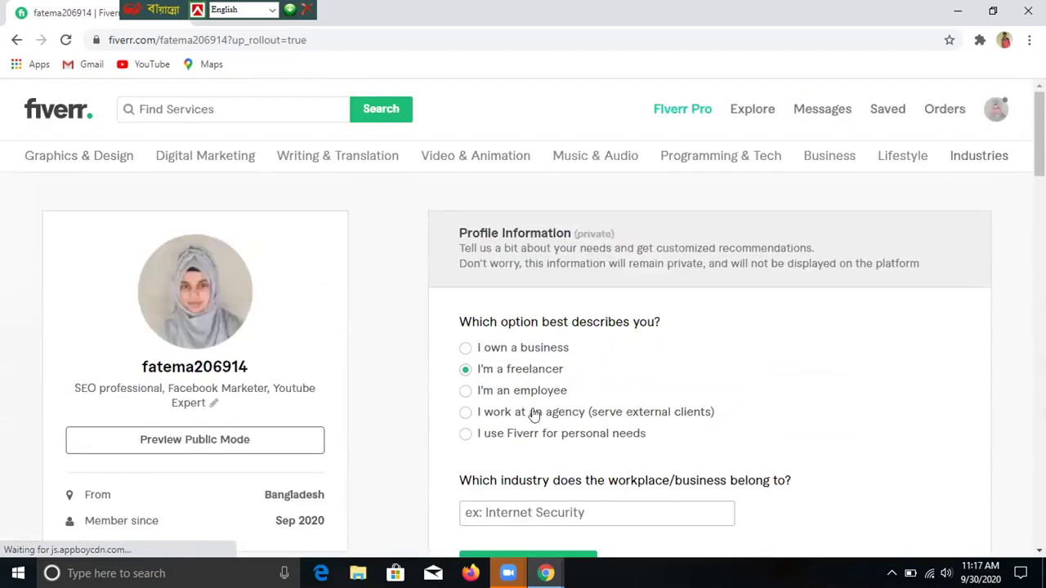
scroll(423, 331, "down", 2)
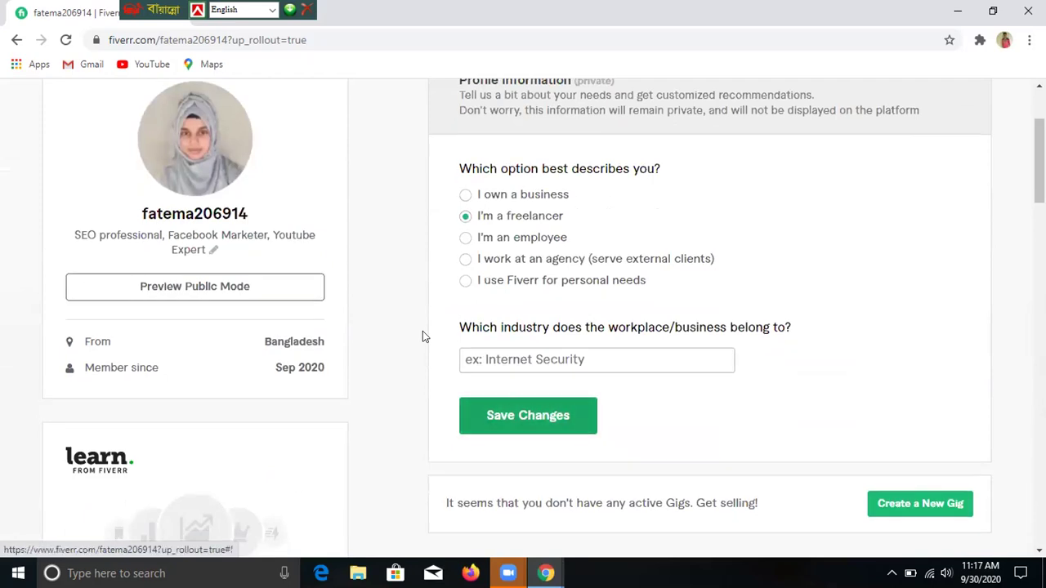
left_click(528, 415)
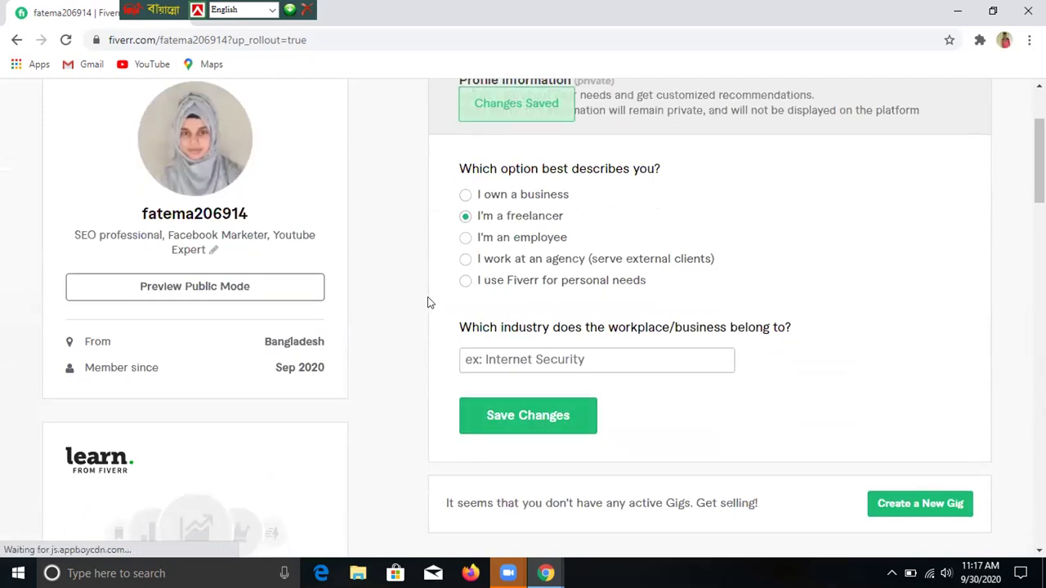
- Browse the suggested industries for the workplace/business question and close the list without choosing one
scroll(434, 308, "up", 2)
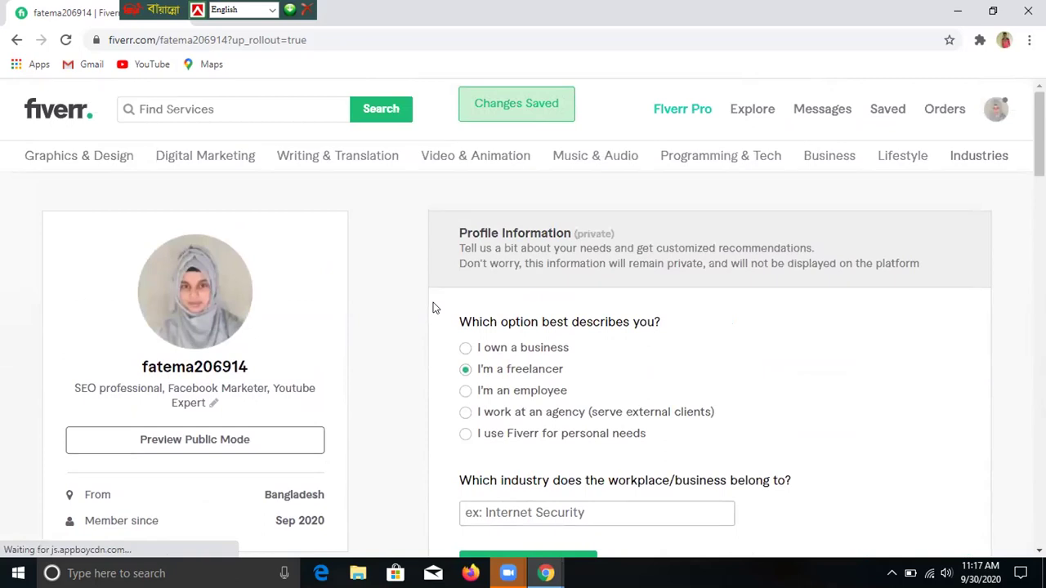
scroll(435, 307, "down", 2)
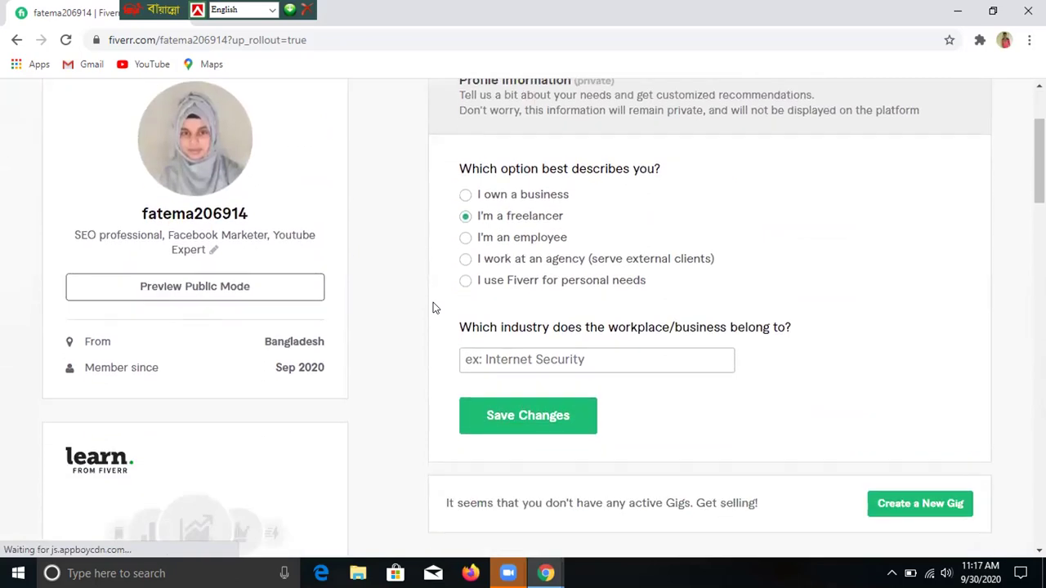
left_click(560, 362)
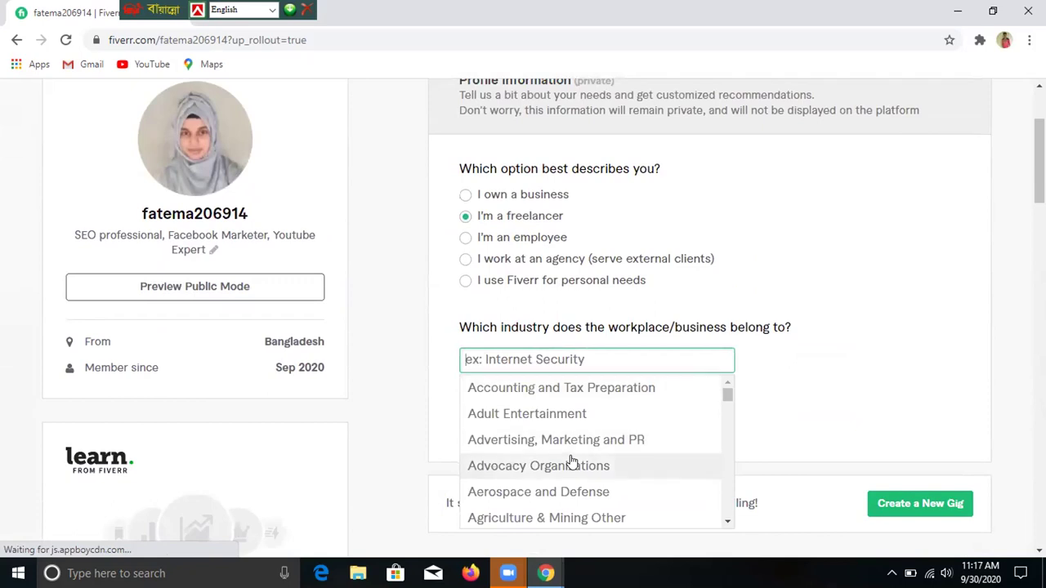
scroll(572, 462, "down", 2)
scroll(571, 463, "down", 3)
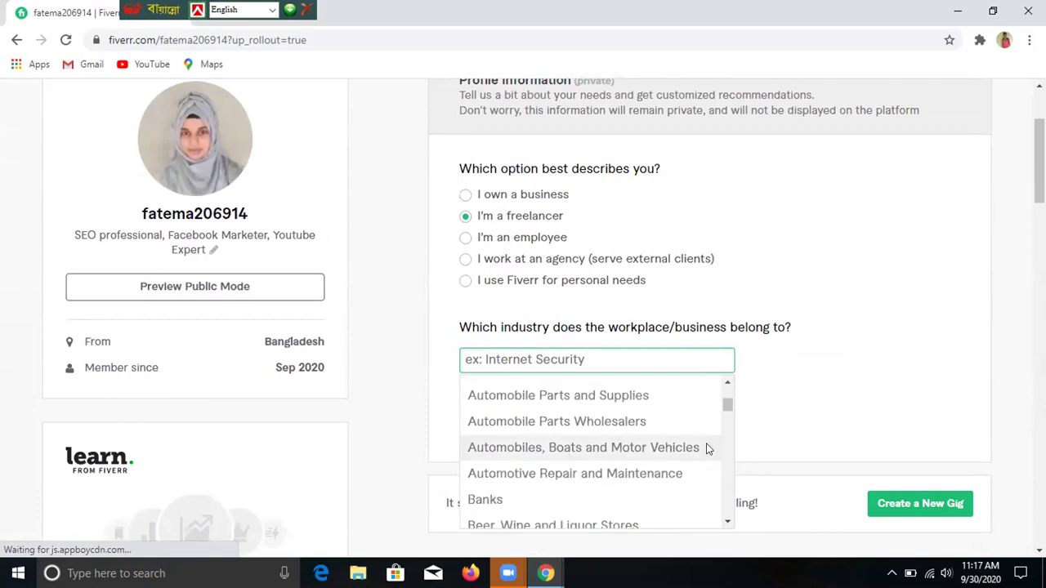
left_click(766, 465)
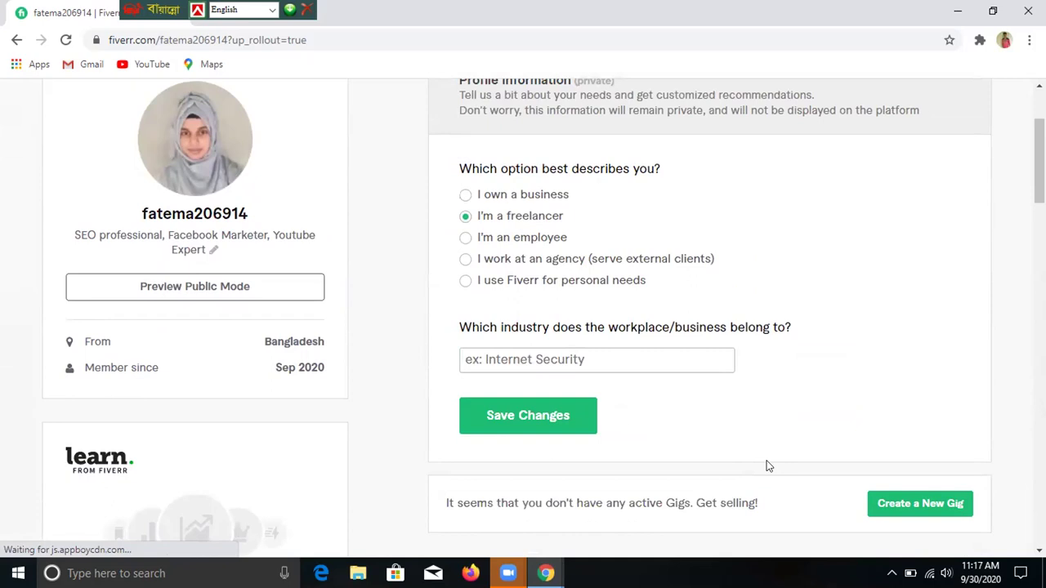
- Start creating a new gig and continue through the seller onboarding overview, successful profile and things-to-avoid pages to Personal Info
left_click(916, 508)
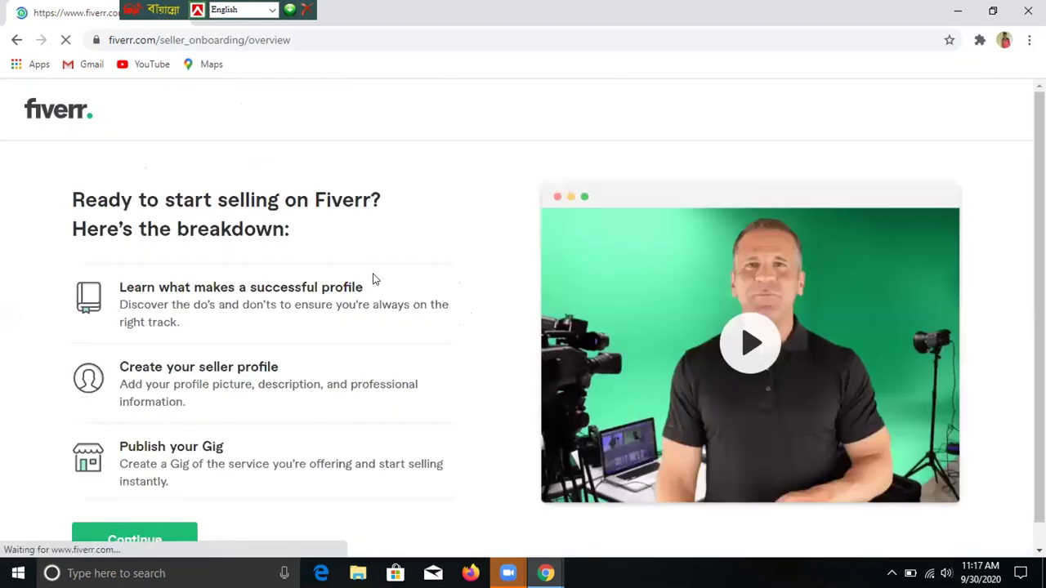
scroll(135, 521, "down", 1)
left_click(135, 521)
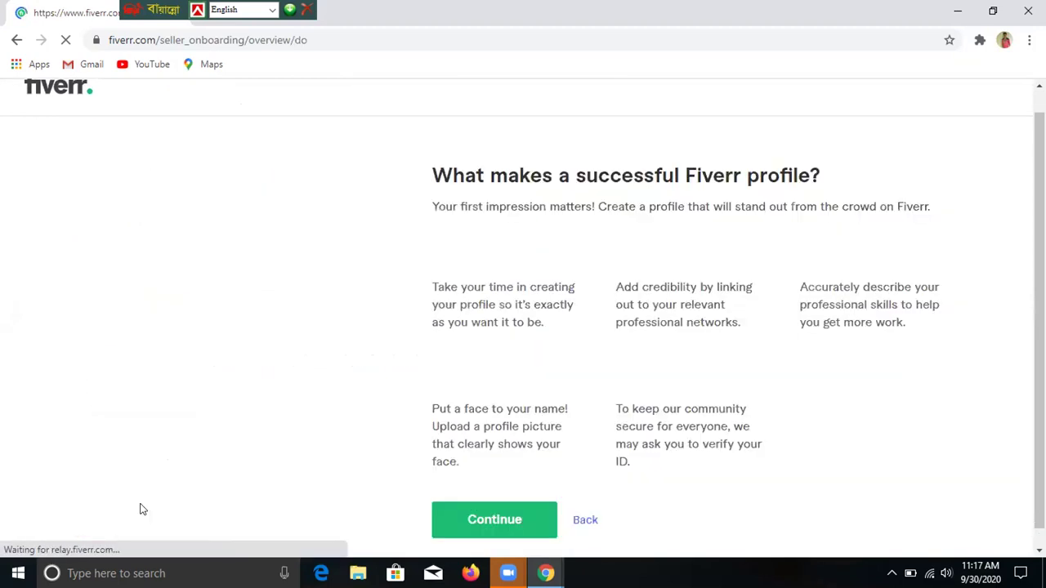
scroll(482, 503, "down", 1)
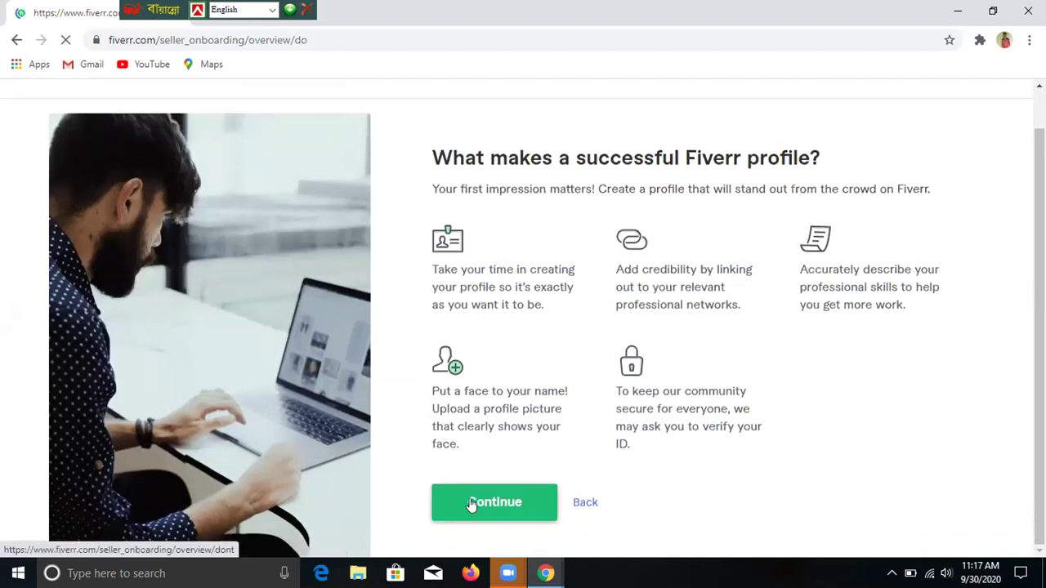
left_click(471, 503)
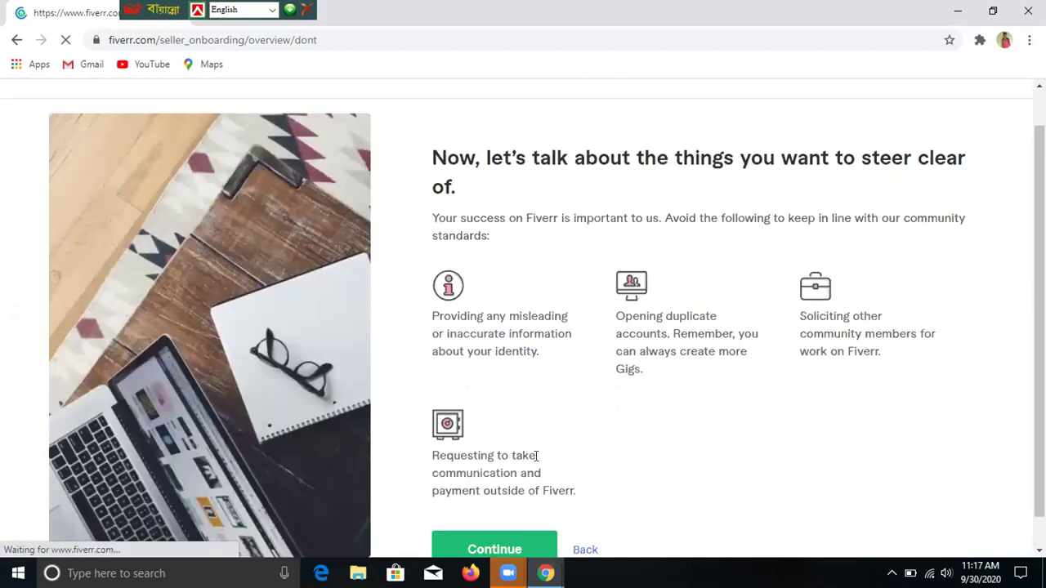
scroll(531, 450, "down", 1)
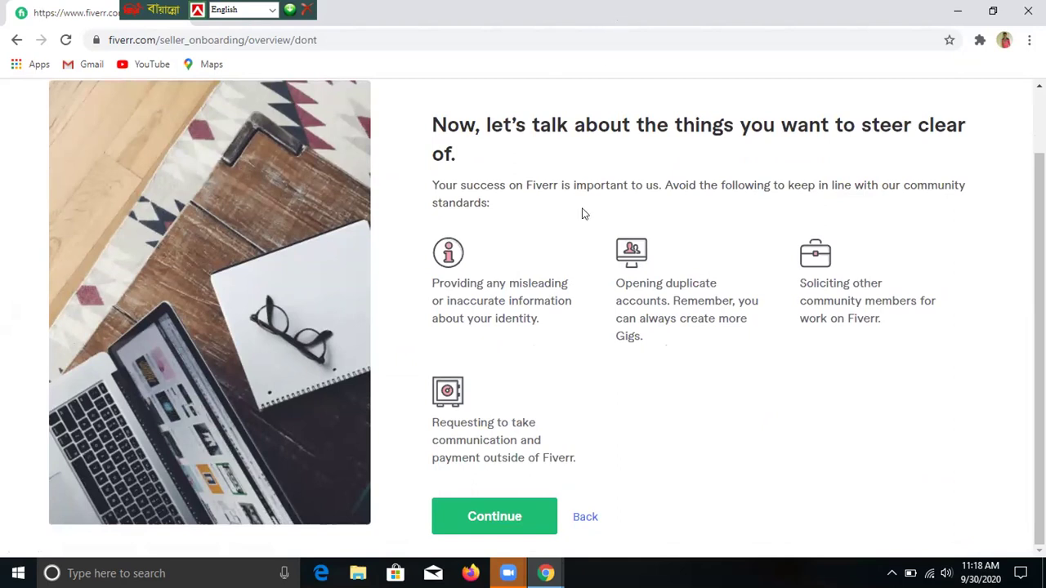
left_click(488, 508)
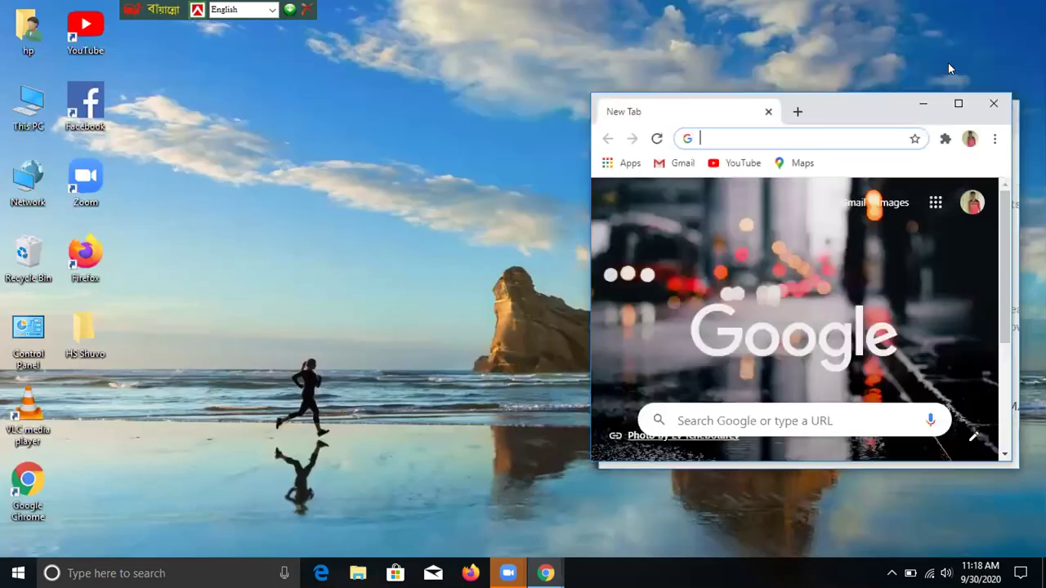
- Open the Chrome apps page in the new browser window and return to the new tab page
left_click(627, 163)
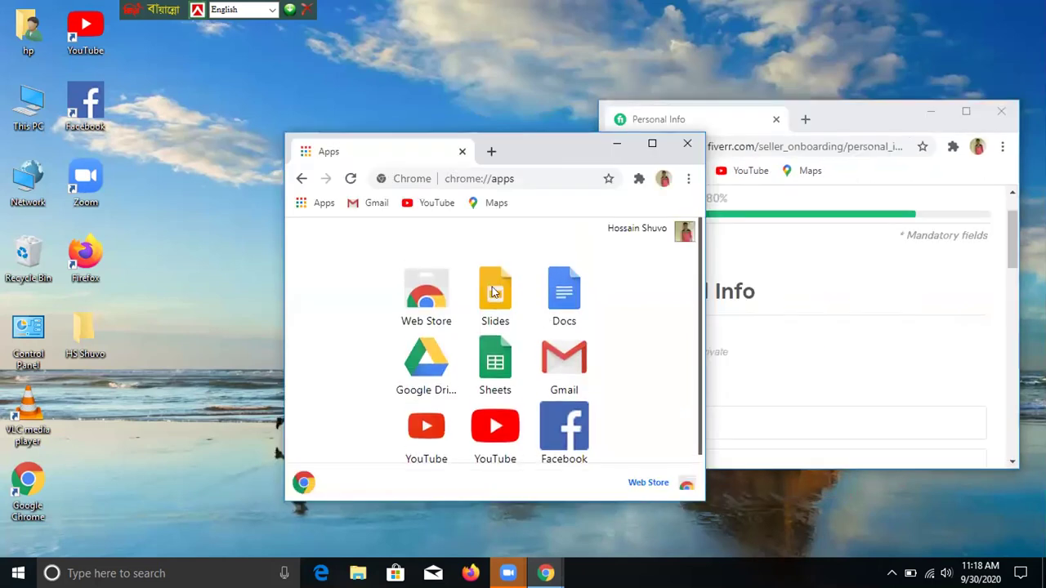
left_click(301, 179)
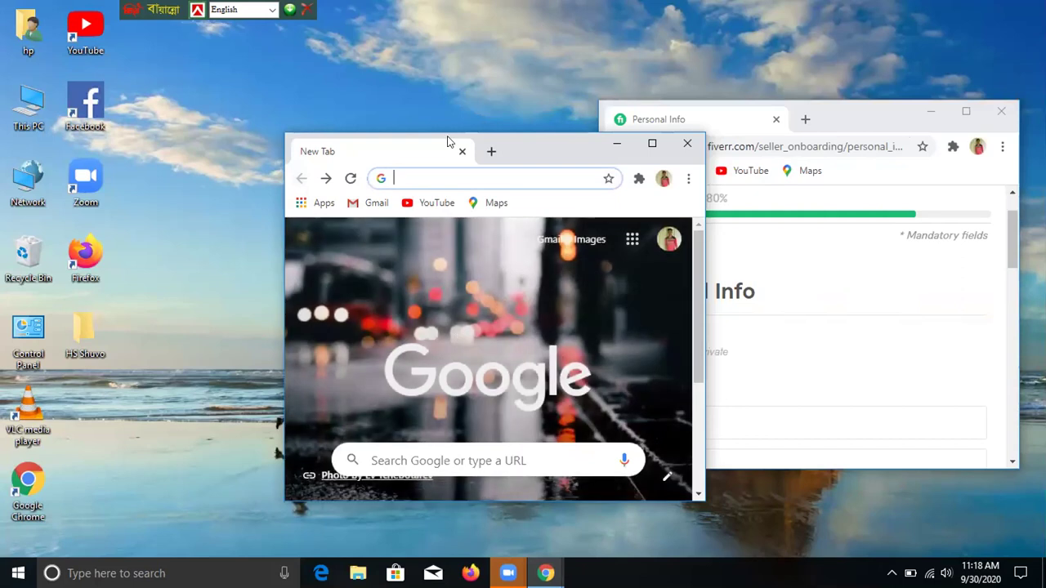
left_click(472, 171)
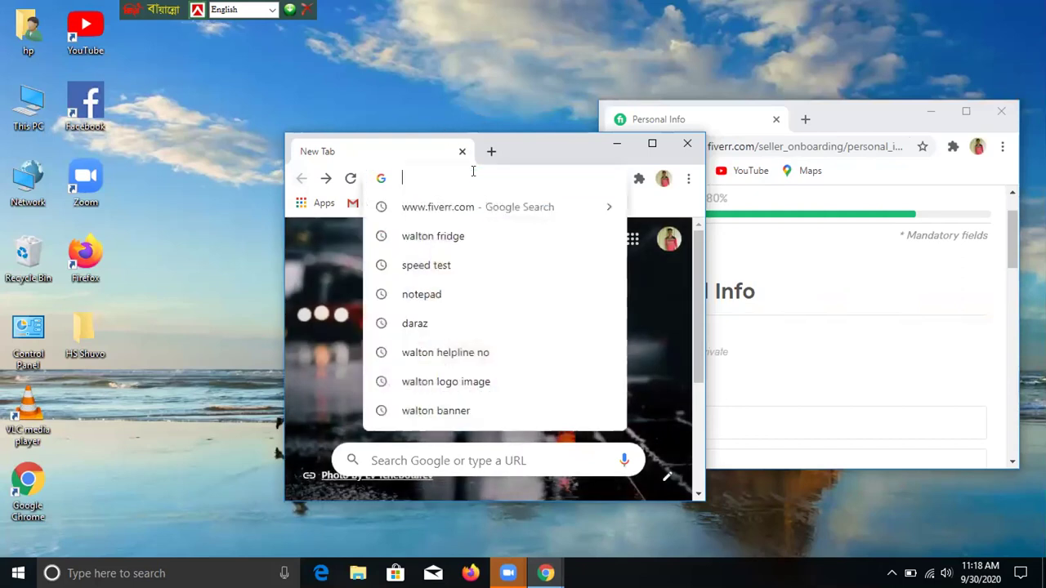
left_click(461, 210)
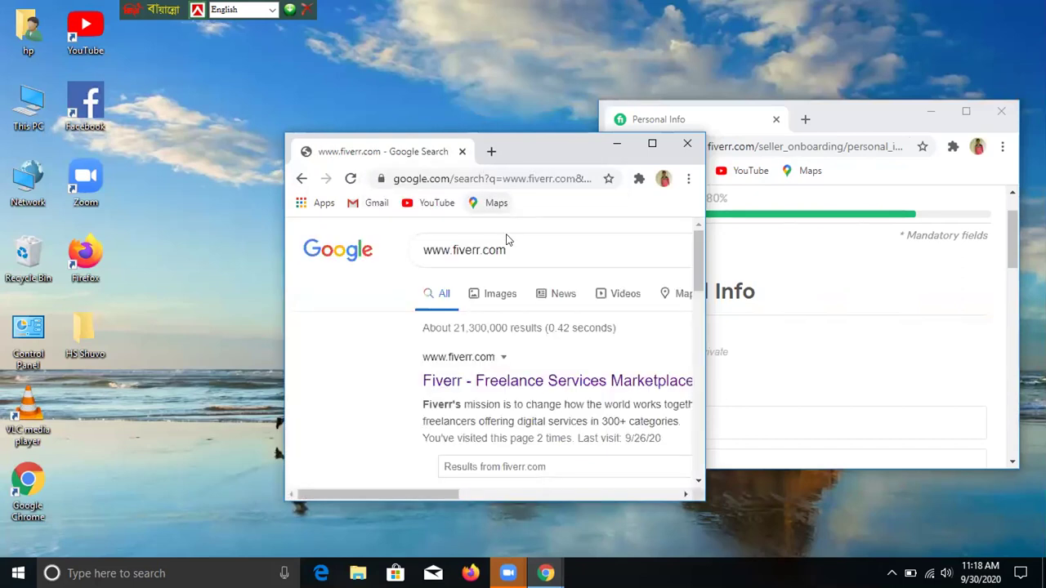
scroll(433, 421, "down", 1)
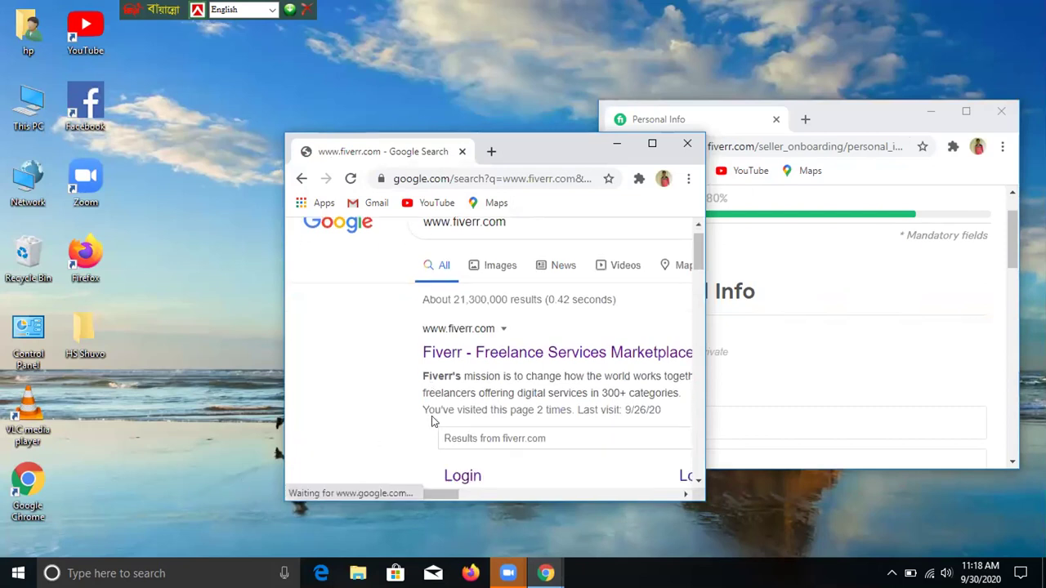
left_click(463, 428)
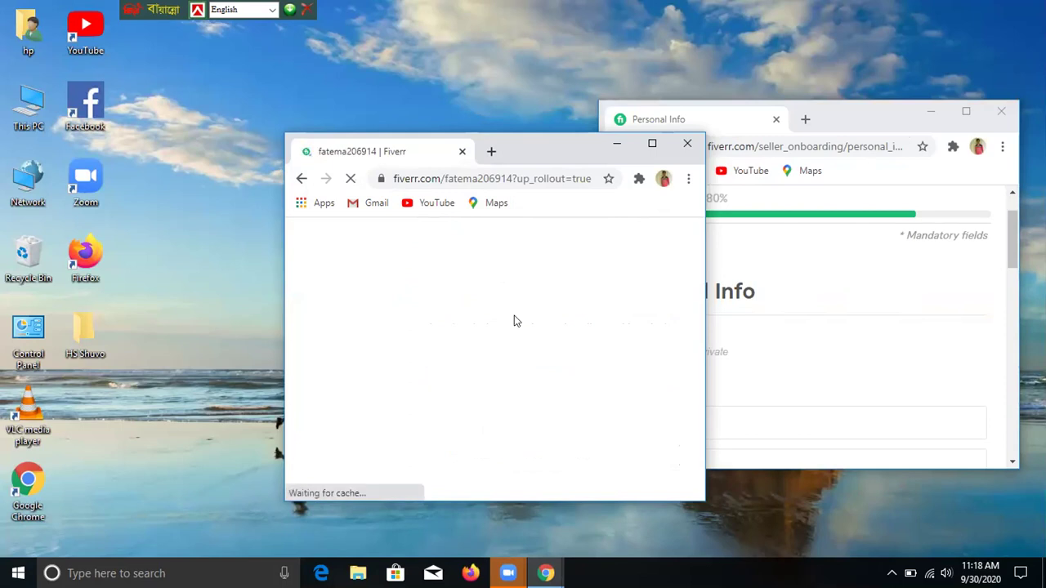
left_click(650, 145)
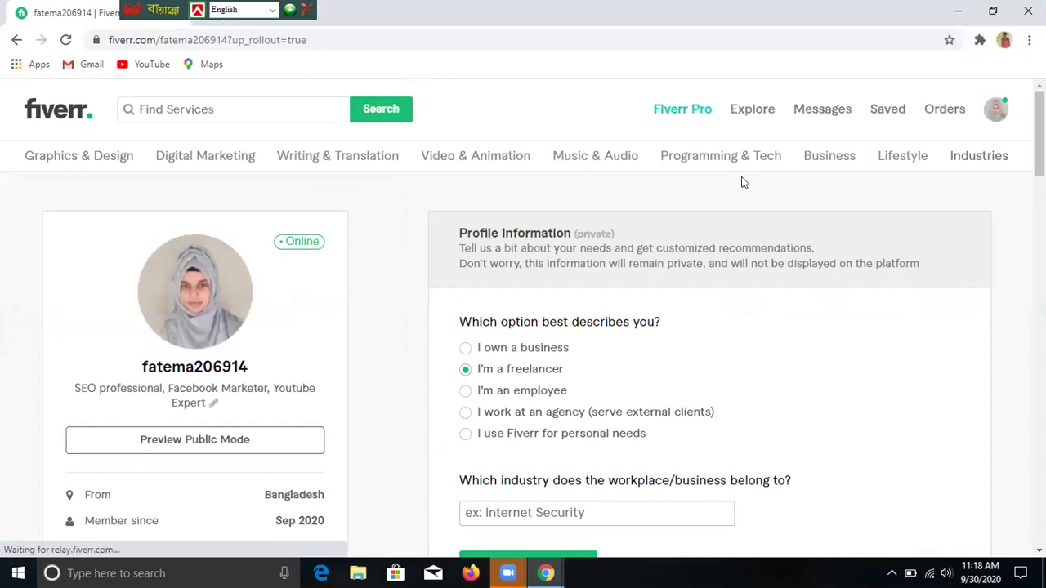
left_click(996, 108)
left_click(927, 179)
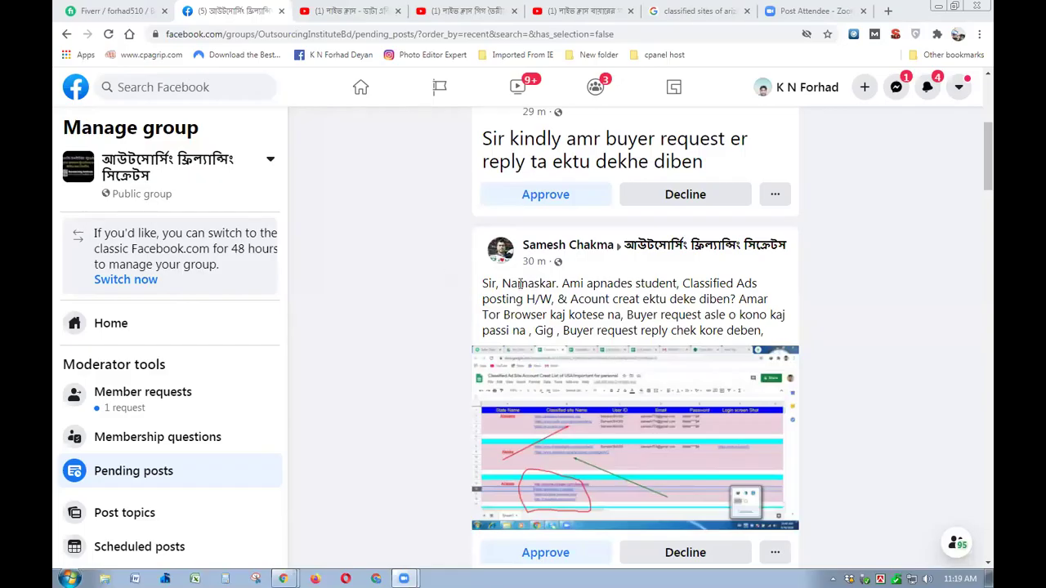
- Look through the Facebook group's pending posts, down to the logo design gig video and the gig review request
scroll(523, 284, "up", 4)
scroll(532, 290, "down", 8)
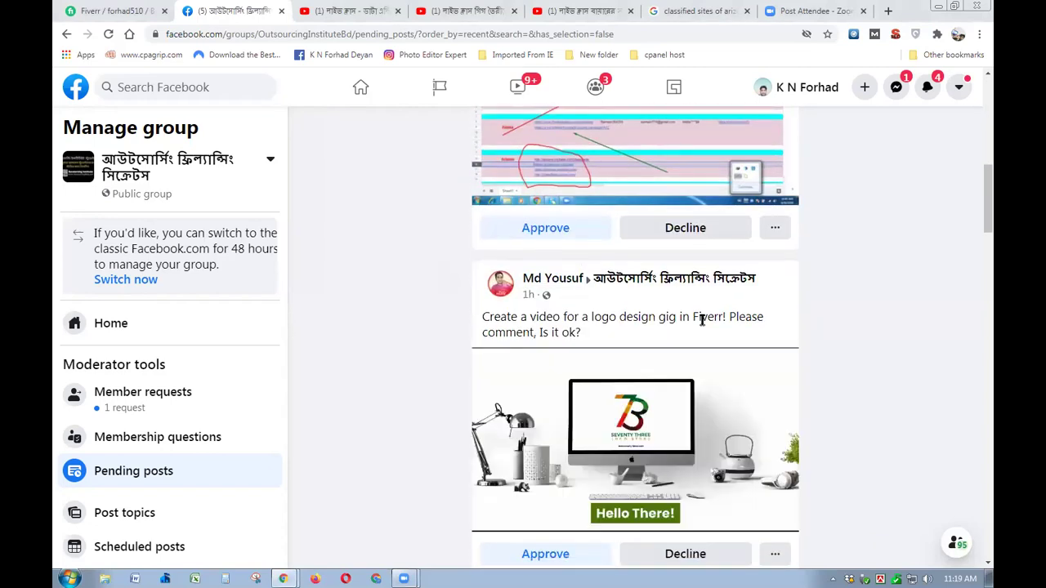
scroll(701, 318, "down", 3)
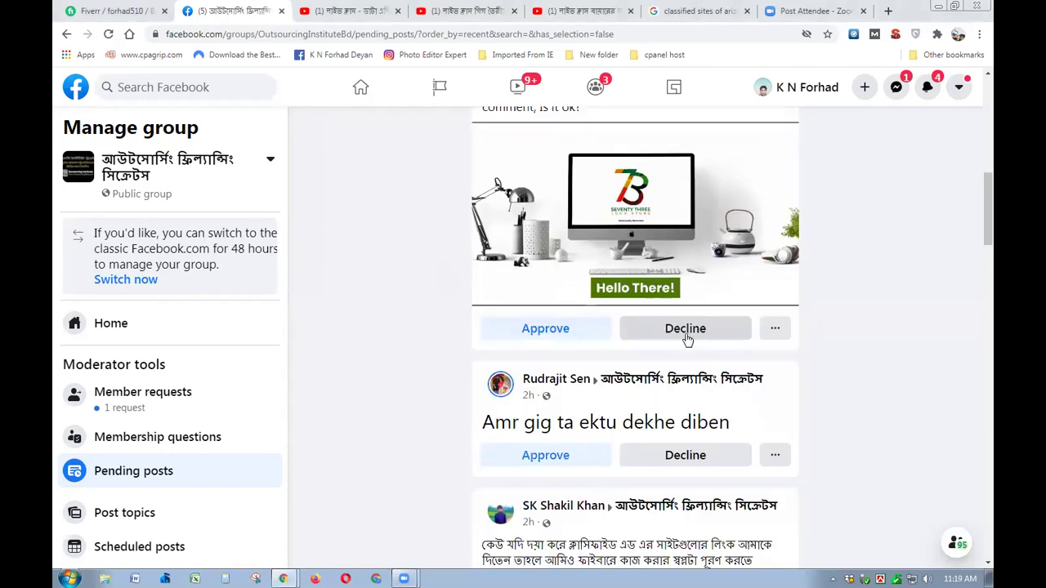
- Open the SEO Discussion Bangladesh join request from the notifications, and check that group's pending posts
left_click(927, 86)
left_click(845, 204)
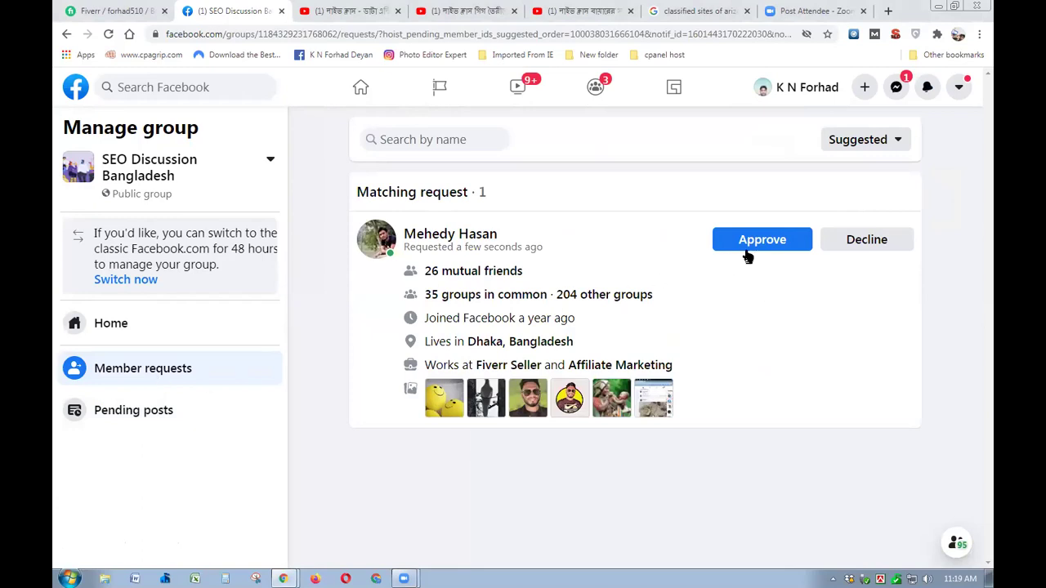
left_click(108, 34)
left_click(143, 419)
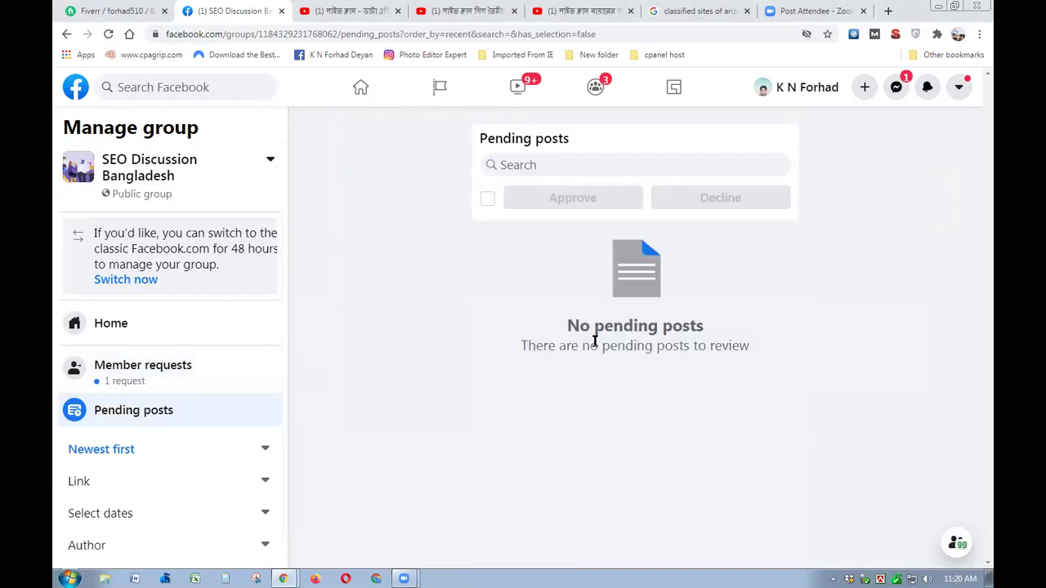
left_click(108, 33)
- Open the আউটসোর্সিং ফ্রিল্যান্সিং সিক্রেটস group's join requests from the notifications and approve all of them
left_click(926, 88)
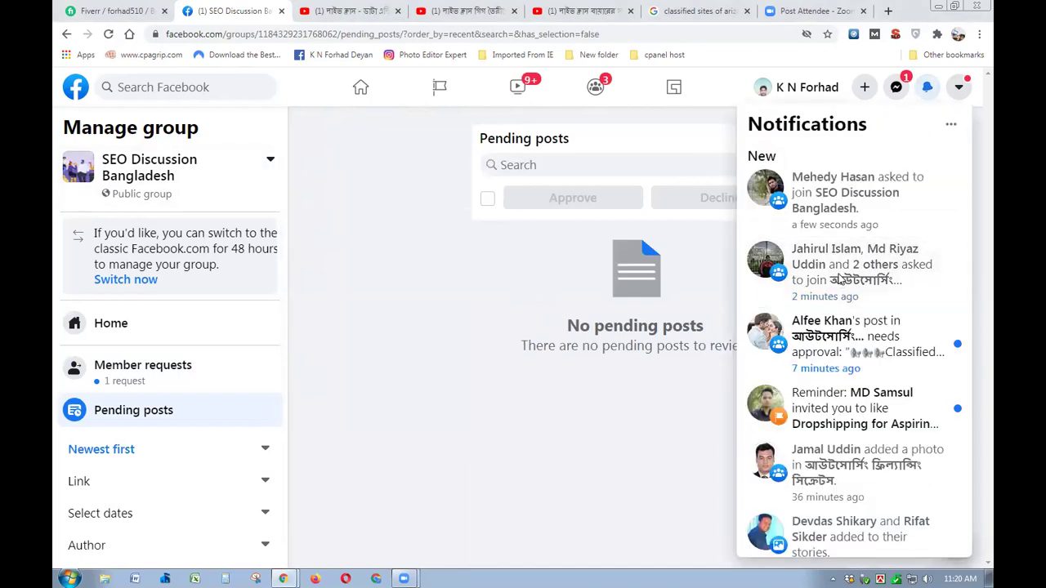
left_click(841, 280)
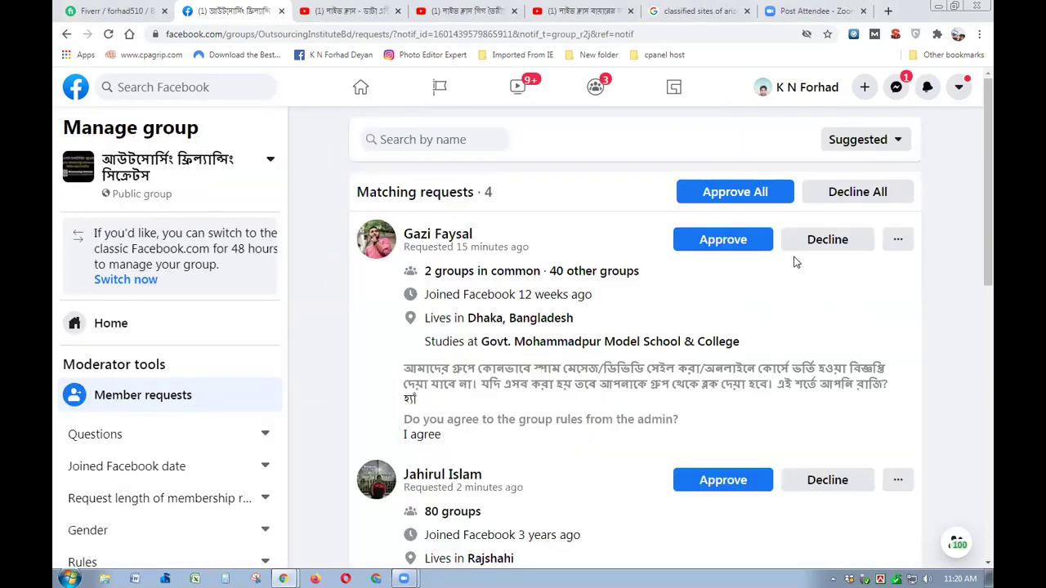
left_click(760, 196)
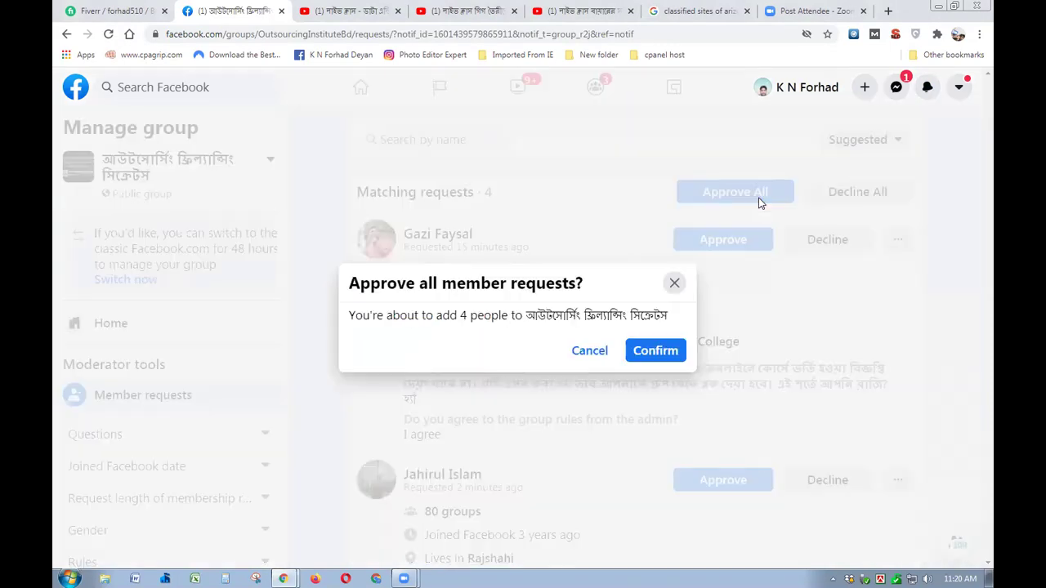
left_click(655, 351)
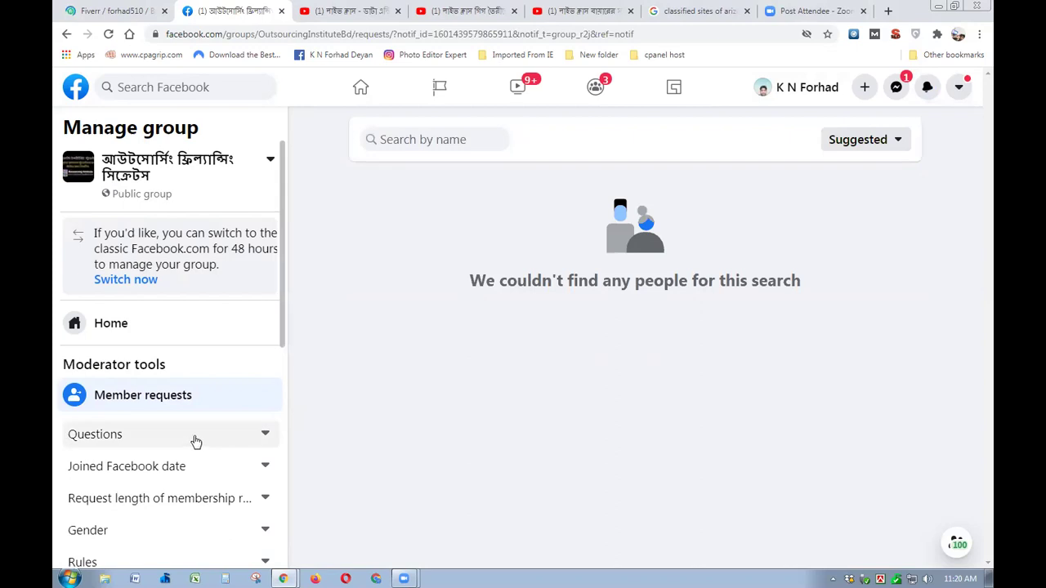
- Open the group's pending posts and approve the newest one, about classified ad posting and data entry work
scroll(180, 439, "down", 5)
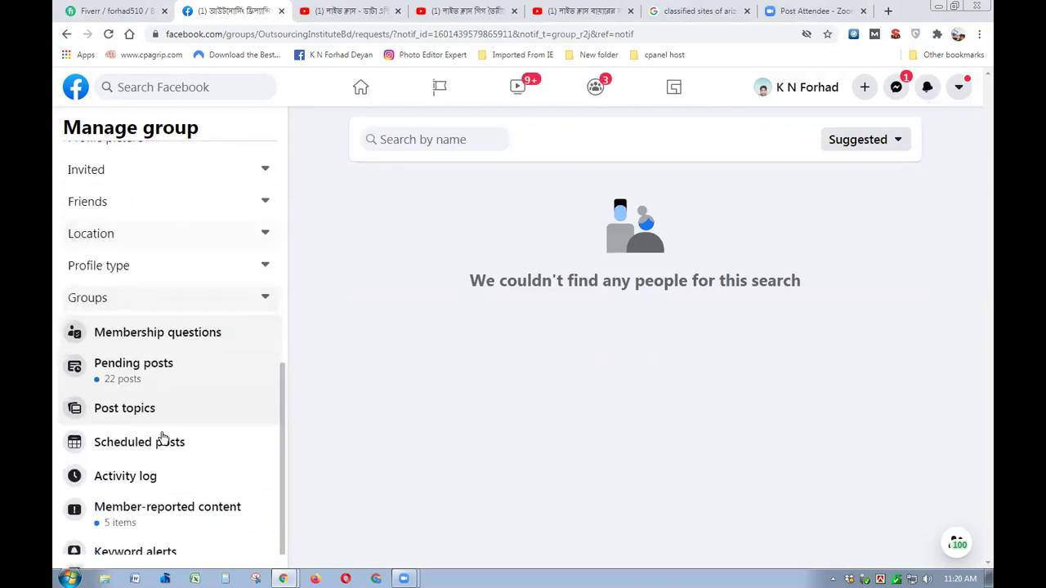
left_click(130, 375)
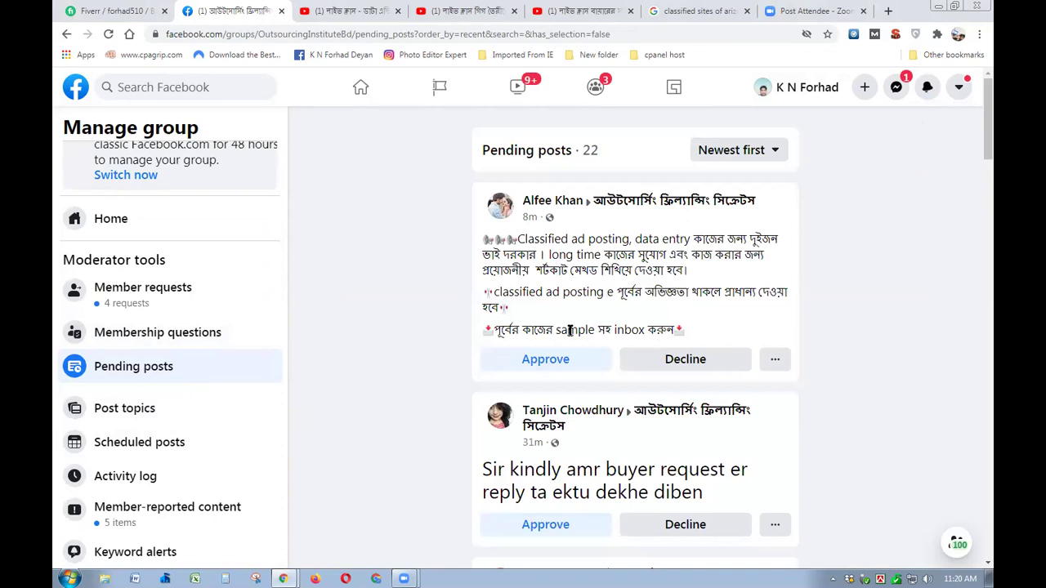
left_click(547, 361)
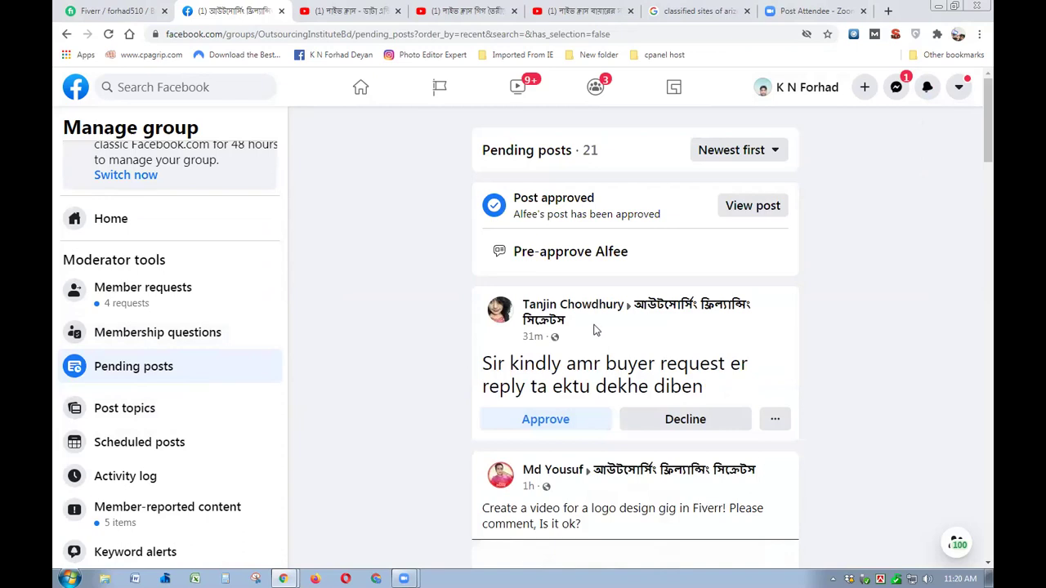
scroll(592, 328, "down", 1)
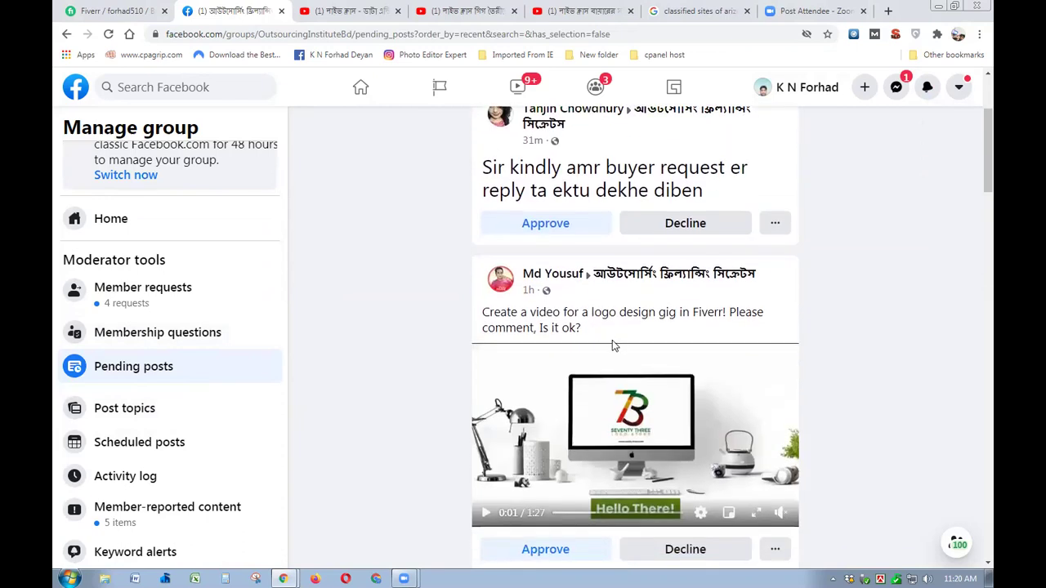